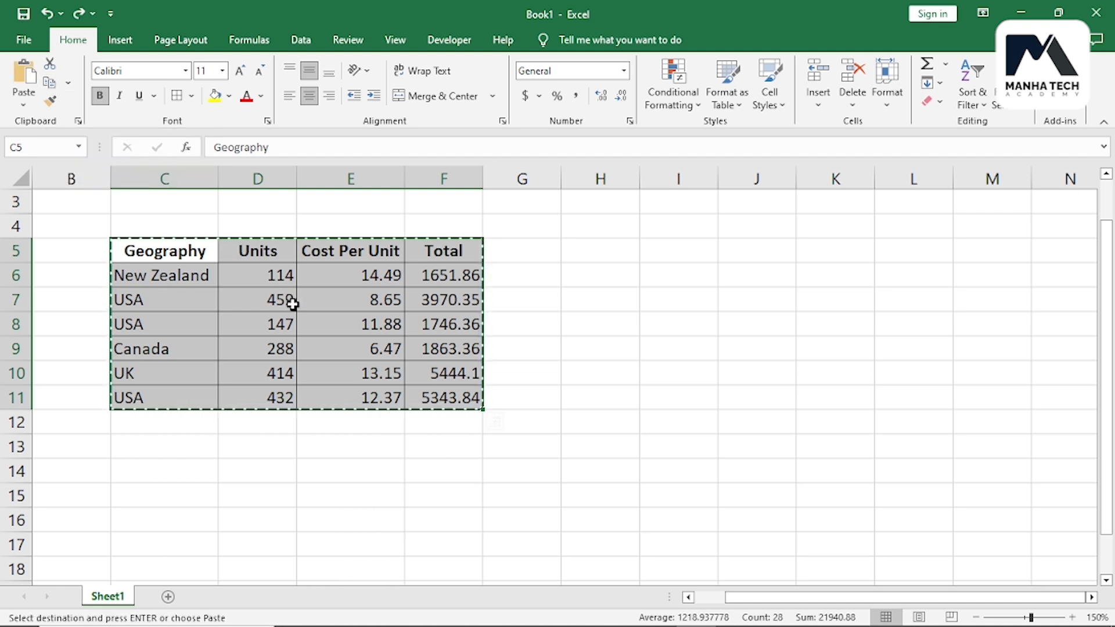
Step: Copy the table range C5:F11 and start editing the empty cell H7 without pasting
left_click(506, 327)
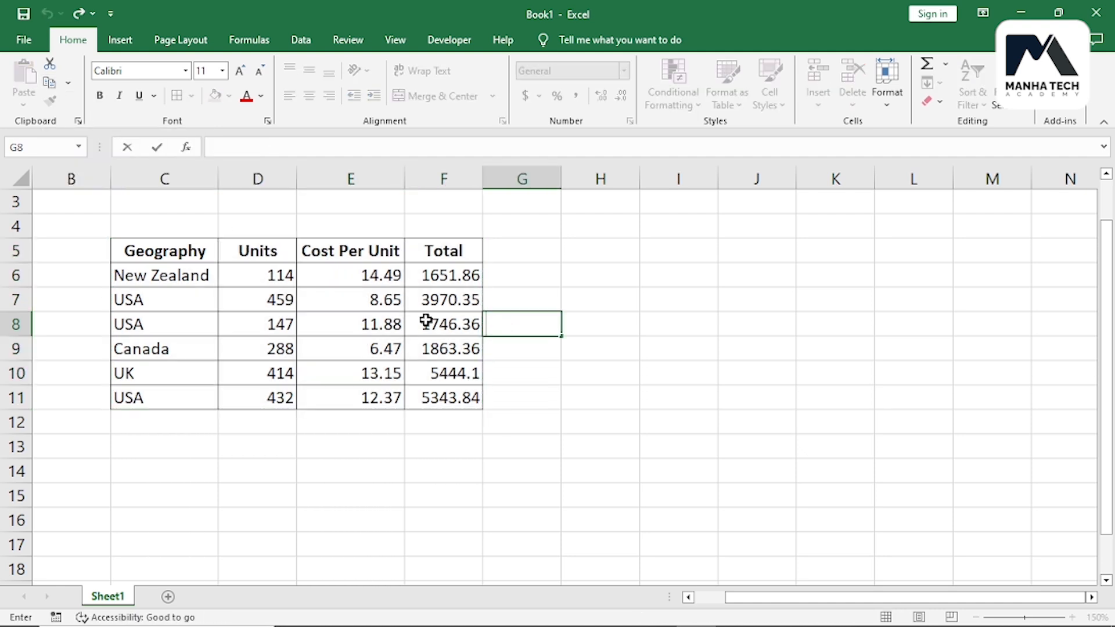
left_click_drag(180, 260, 444, 395)
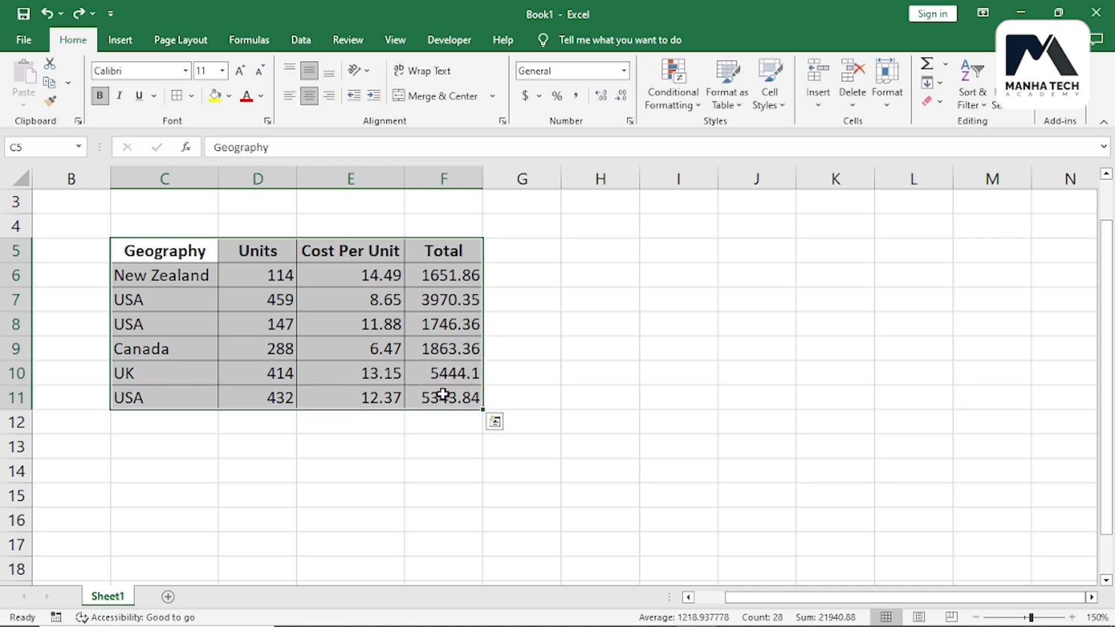
key("ctrl+c")
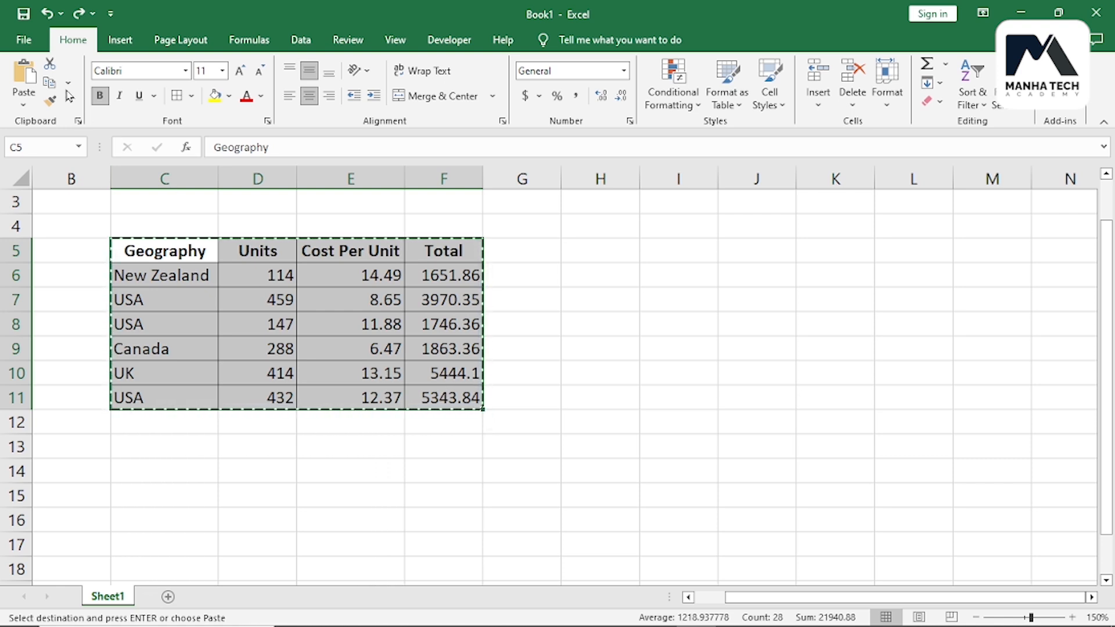
double_click(571, 306)
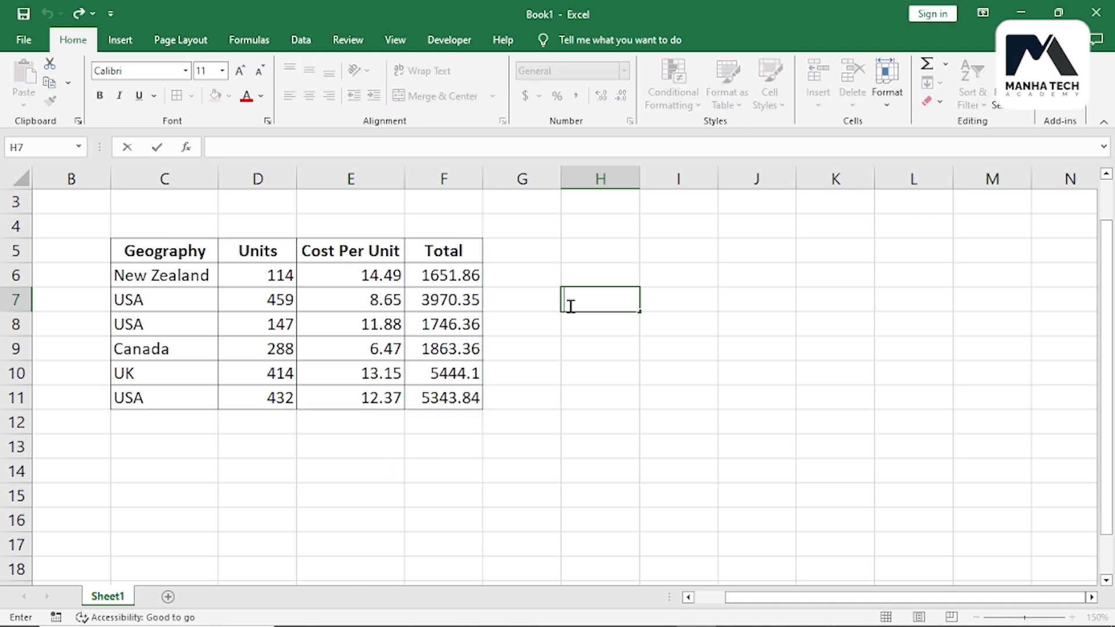
Step: Duplicate the table C5:F11 directly on the sheet so the copy starts at cell H7
left_click_drag(139, 254, 437, 397)
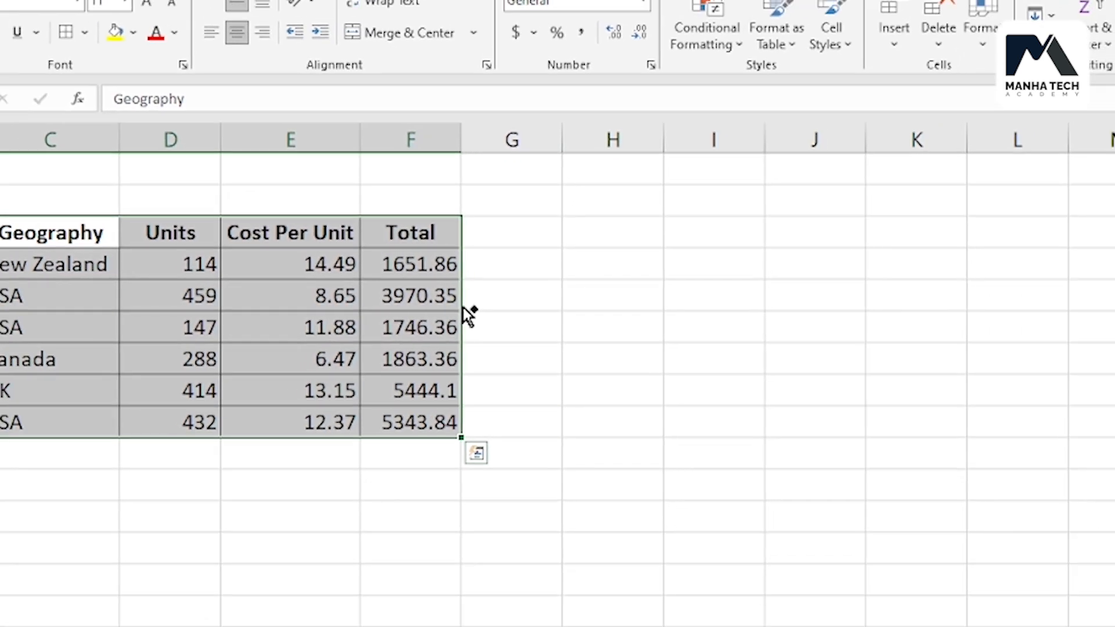
left_click_drag(468, 317, 914, 417)
left_click_drag(836, 399, 863, 348)
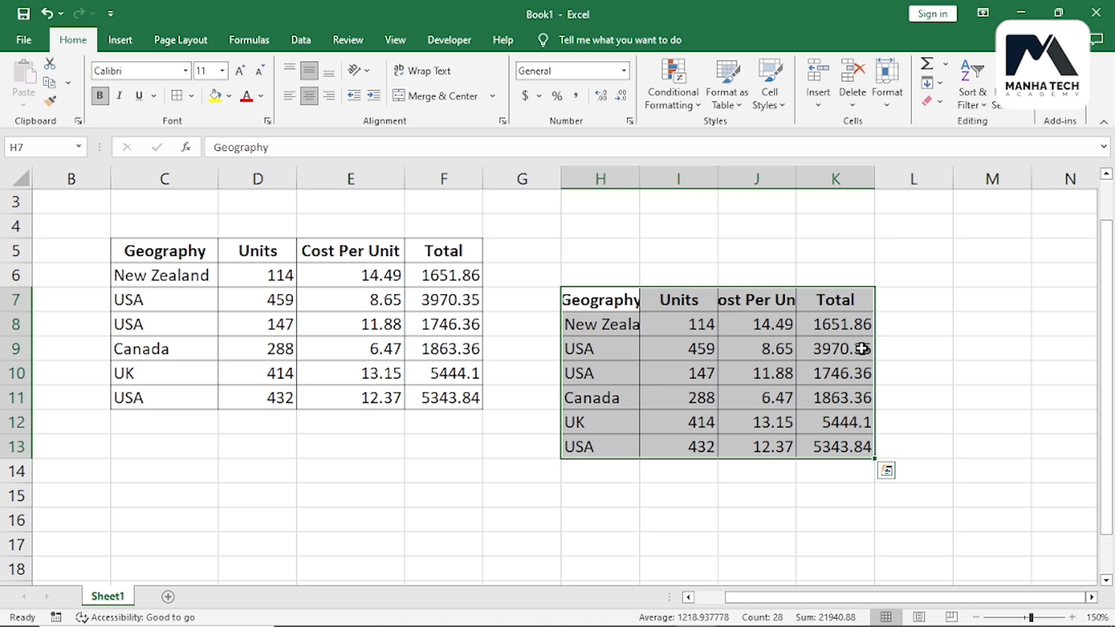
Step: Delete the contents of the duplicate table in H7:K13 and clear its remaining formatting with Clear All
left_click_drag(610, 298, 862, 445)
key("Delete")
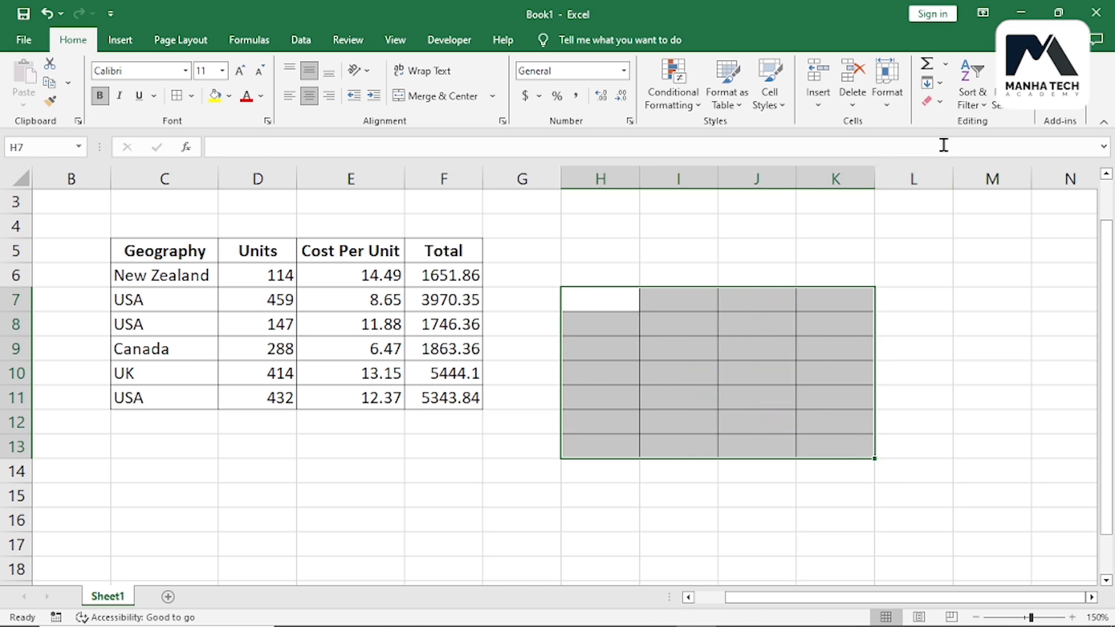
left_click(936, 111)
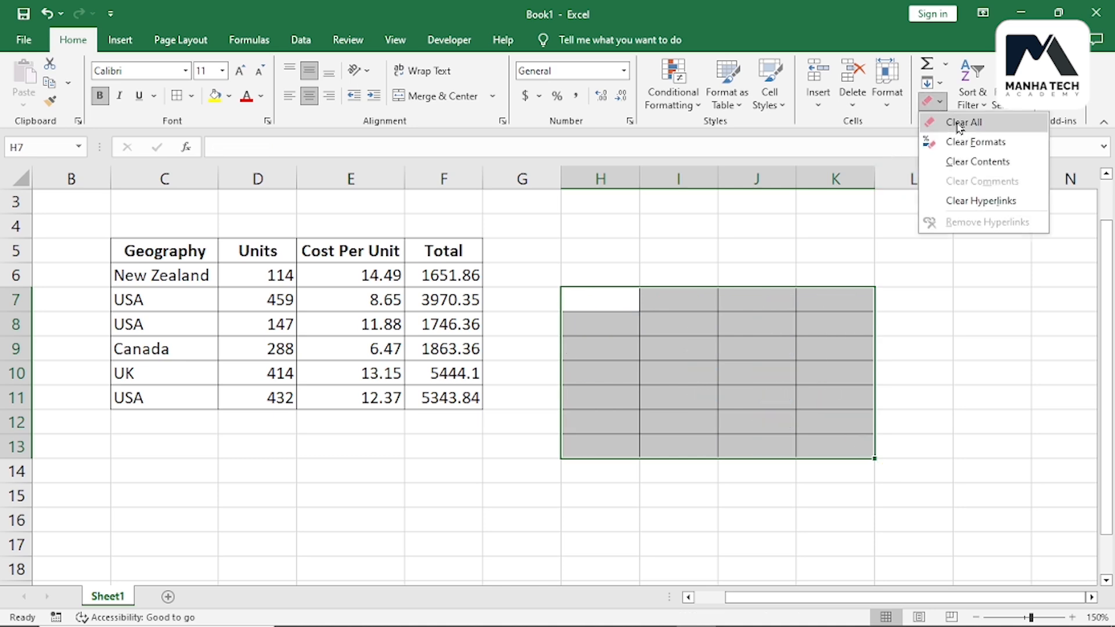
left_click(929, 119)
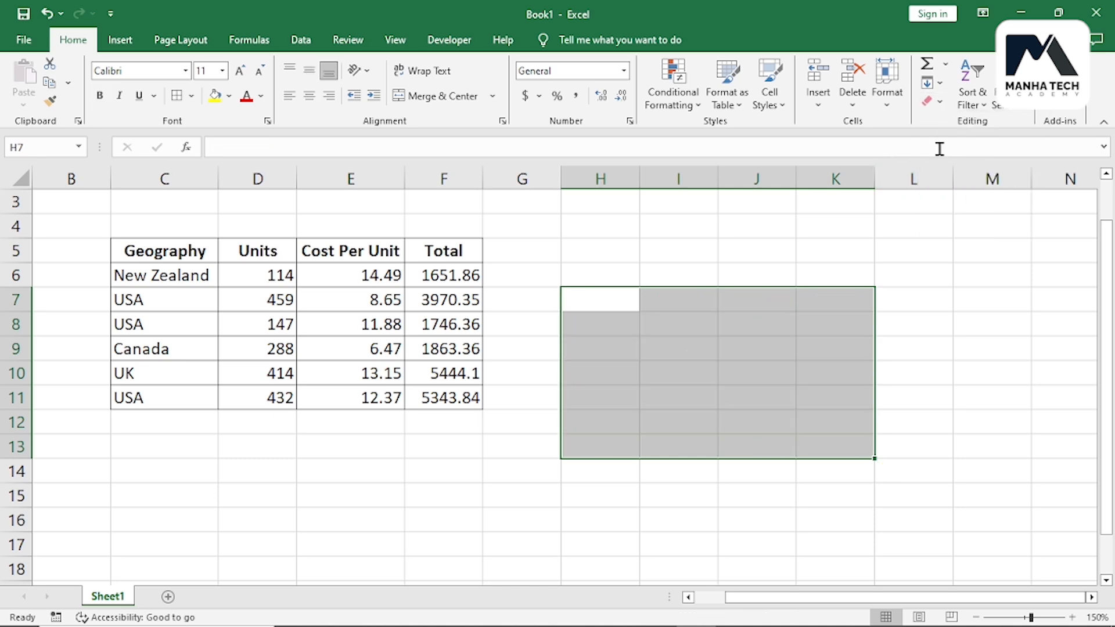
left_click(655, 249)
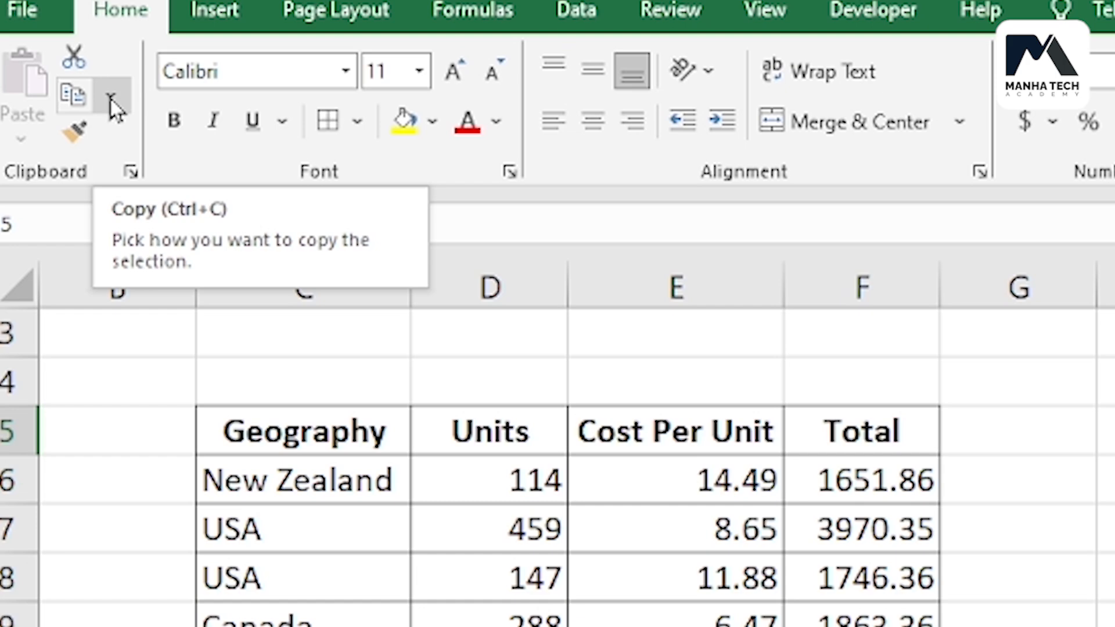
Step: Copy the table C5:F11 as a picture, with appearance As shown on screen and format Picture
left_click(111, 98)
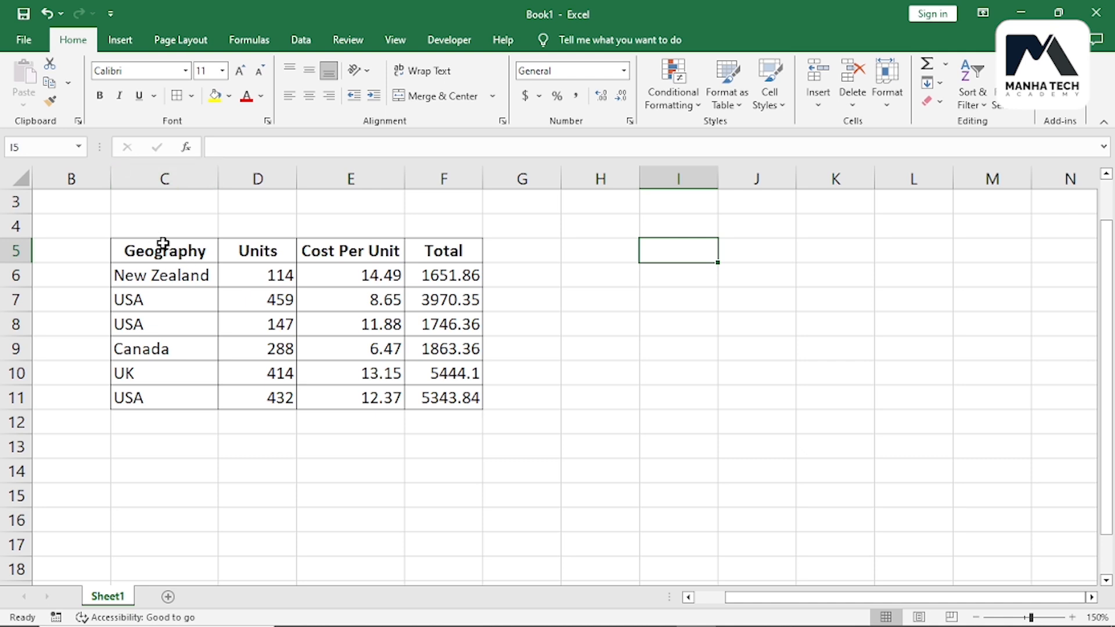
left_click_drag(149, 250, 453, 397)
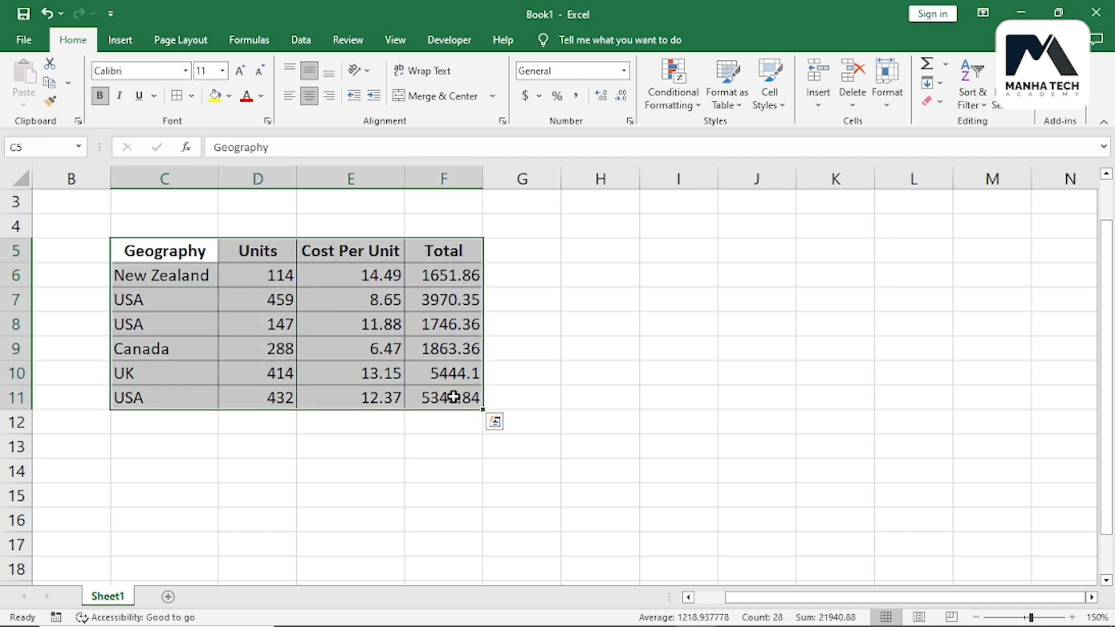
left_click(69, 83)
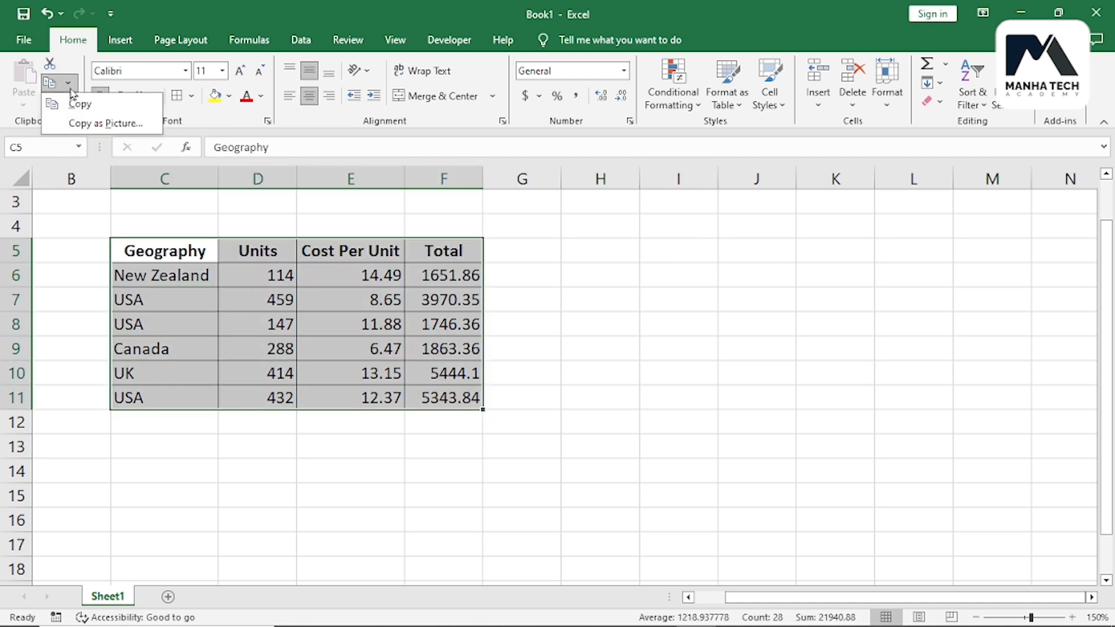
left_click(95, 126)
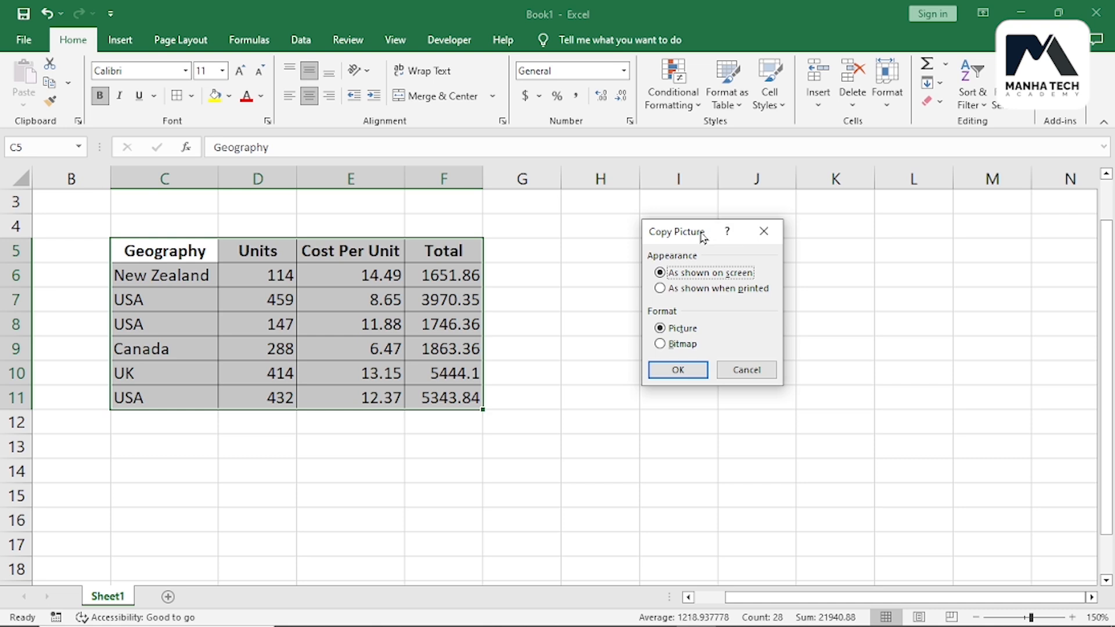
left_click_drag(703, 237, 561, 240)
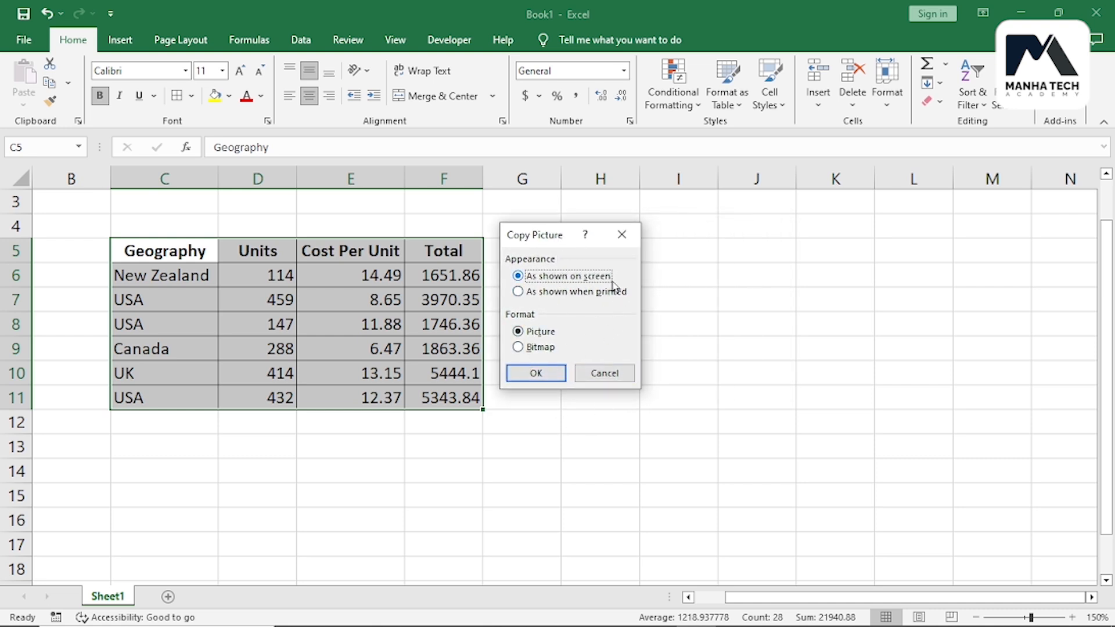
left_click(539, 373)
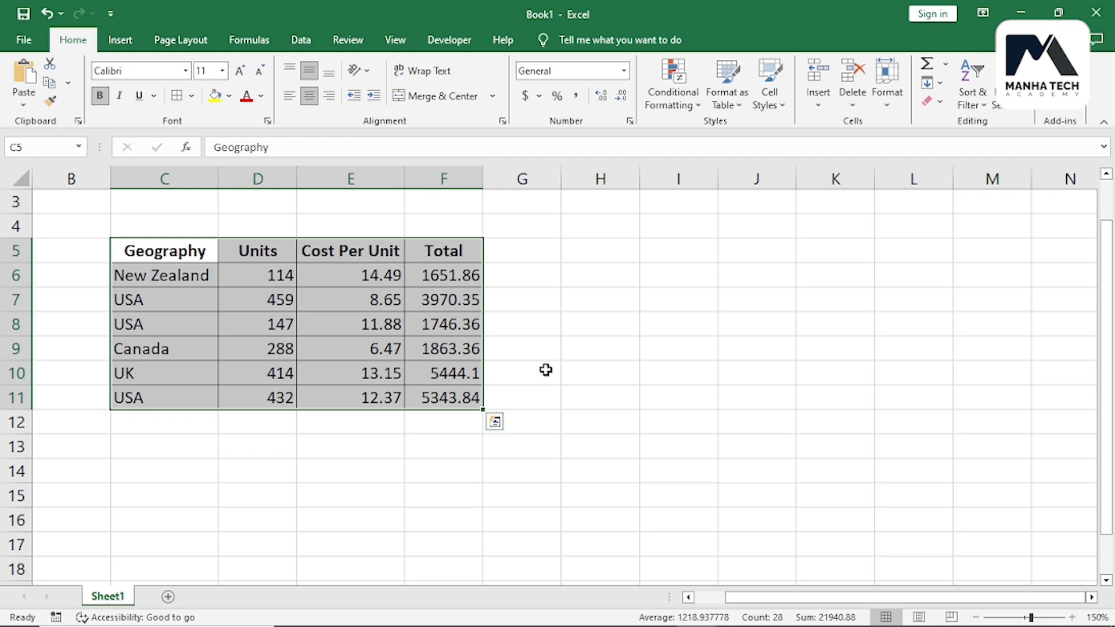
Step: Paste the table picture at cell I10 and move it up beside the original table, starting in column G at row 7
left_click(678, 332)
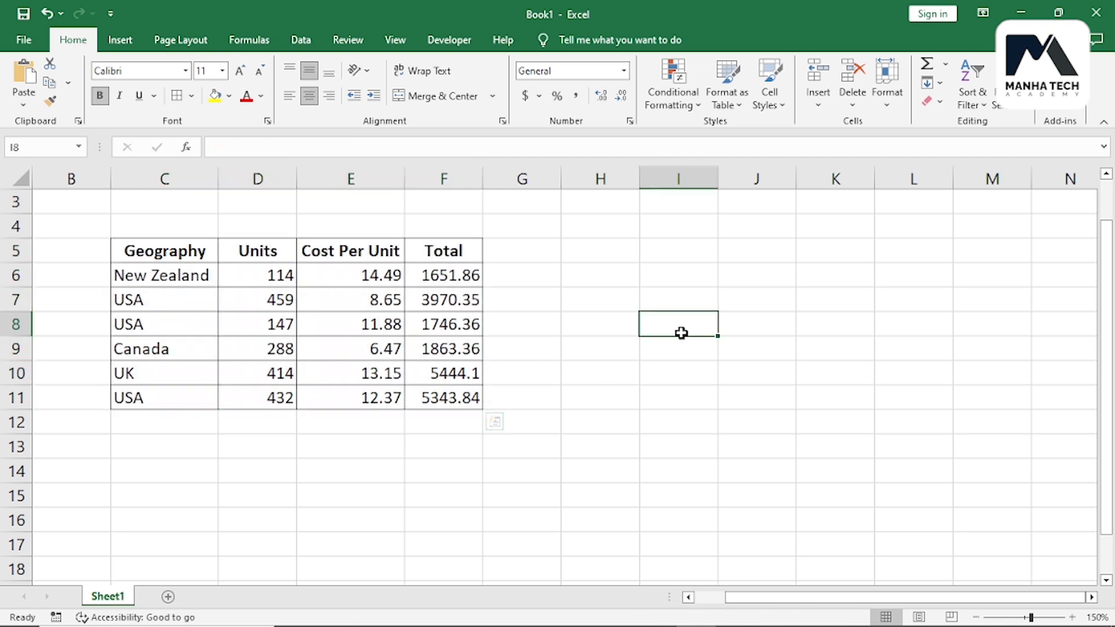
left_click(707, 383)
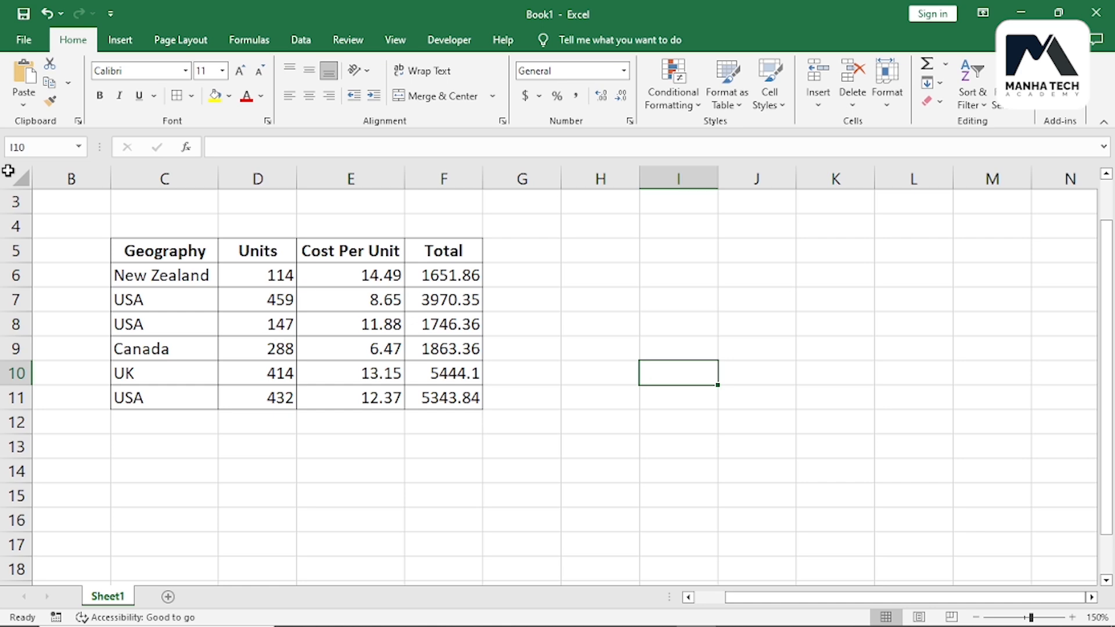
left_click(24, 75)
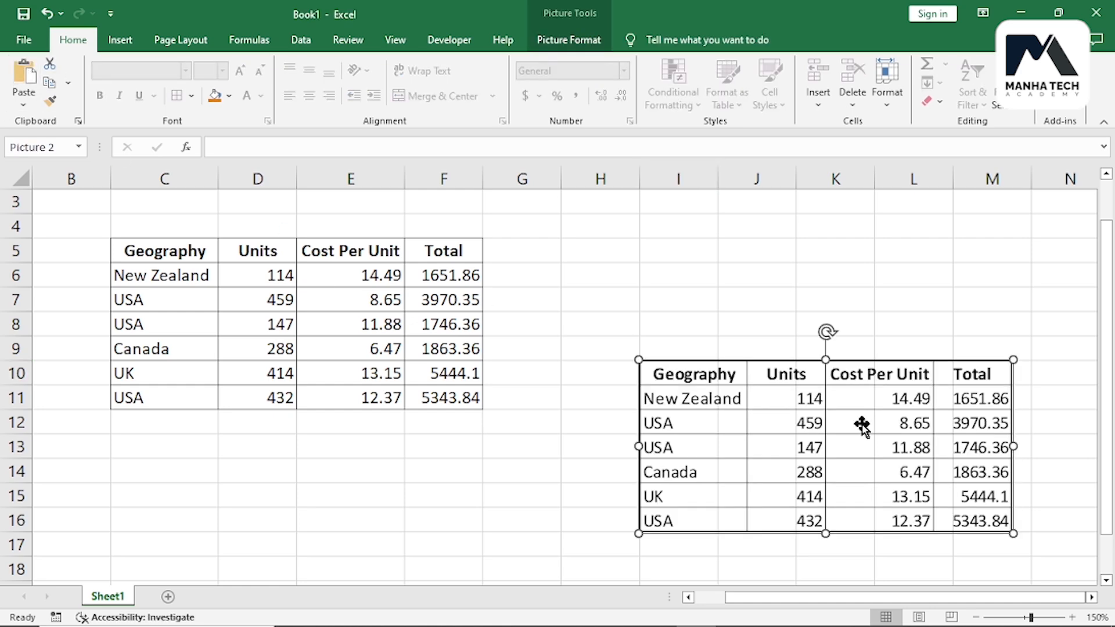
left_click_drag(869, 443, 760, 377)
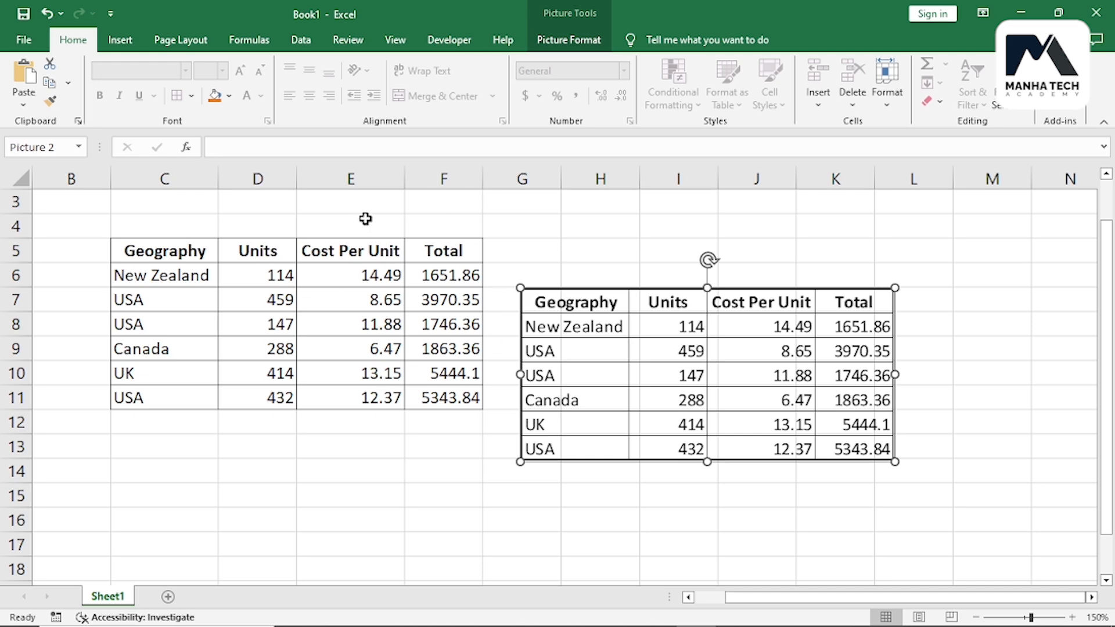
Step: Switch to the Word document and paste the table picture below the paragraph
mouse_move(702, 626)
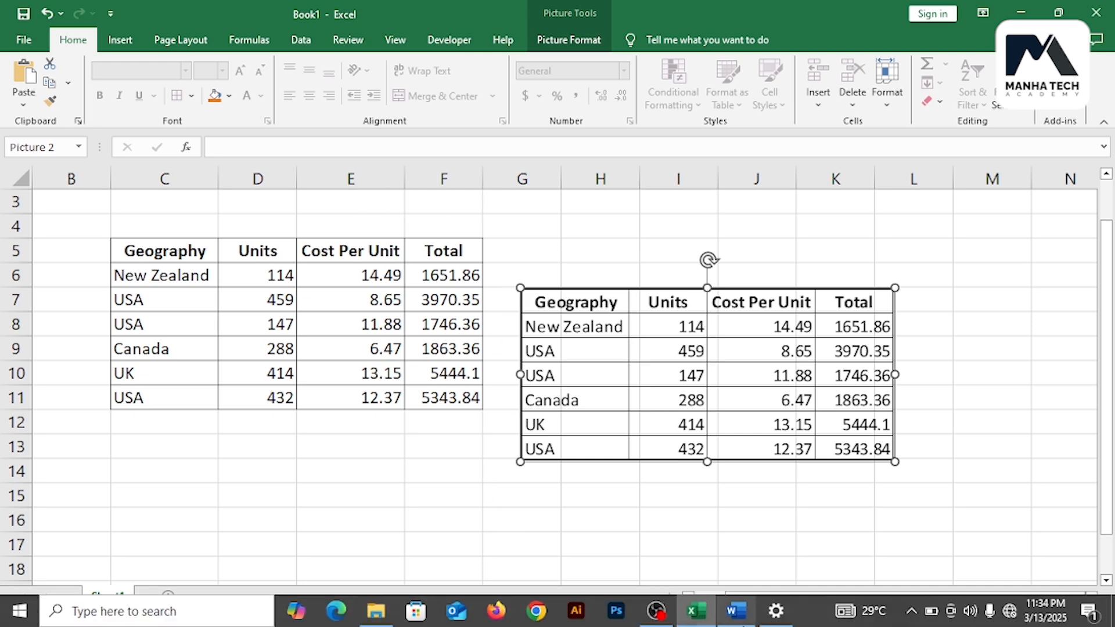
left_click(743, 623)
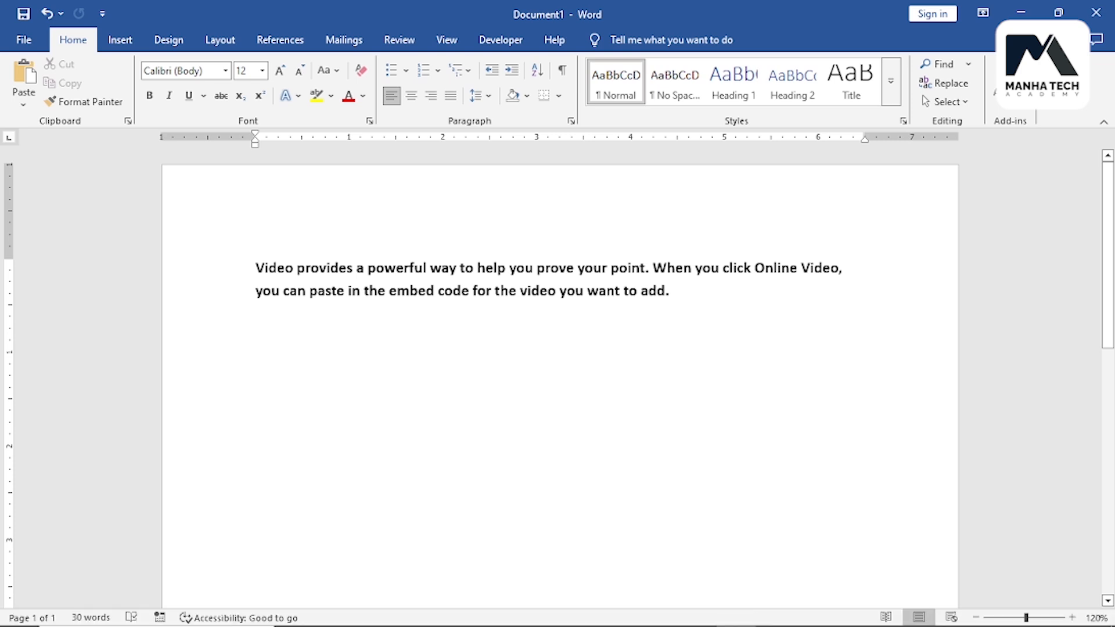
key("ctrl+v")
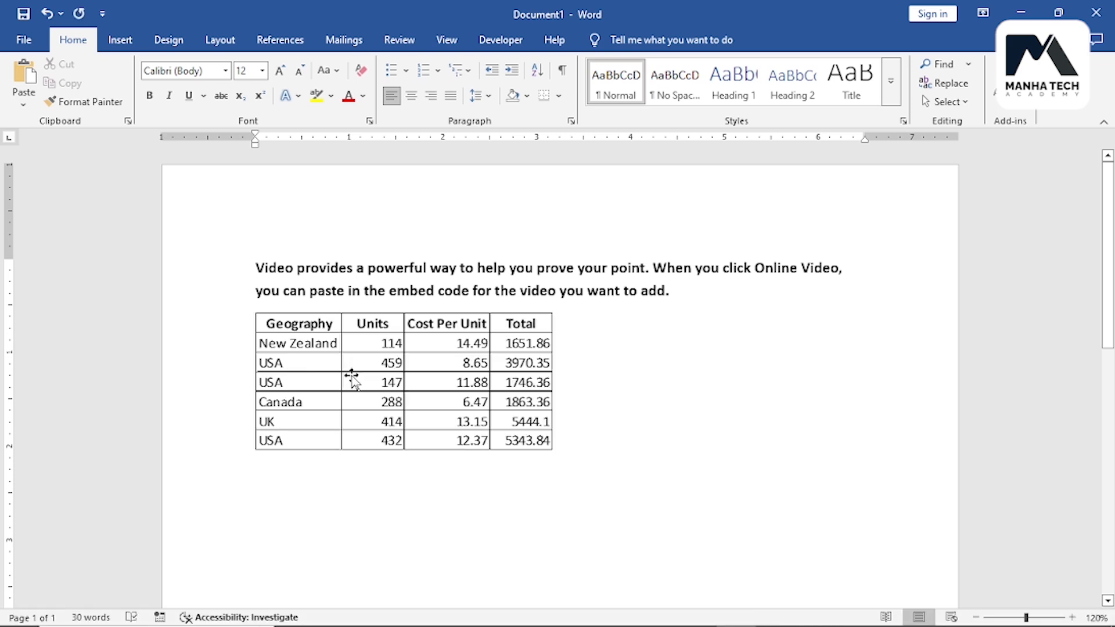
Step: Select the pasted table picture to view its picture formatting options, and return to the Excel workbook
left_click(497, 395)
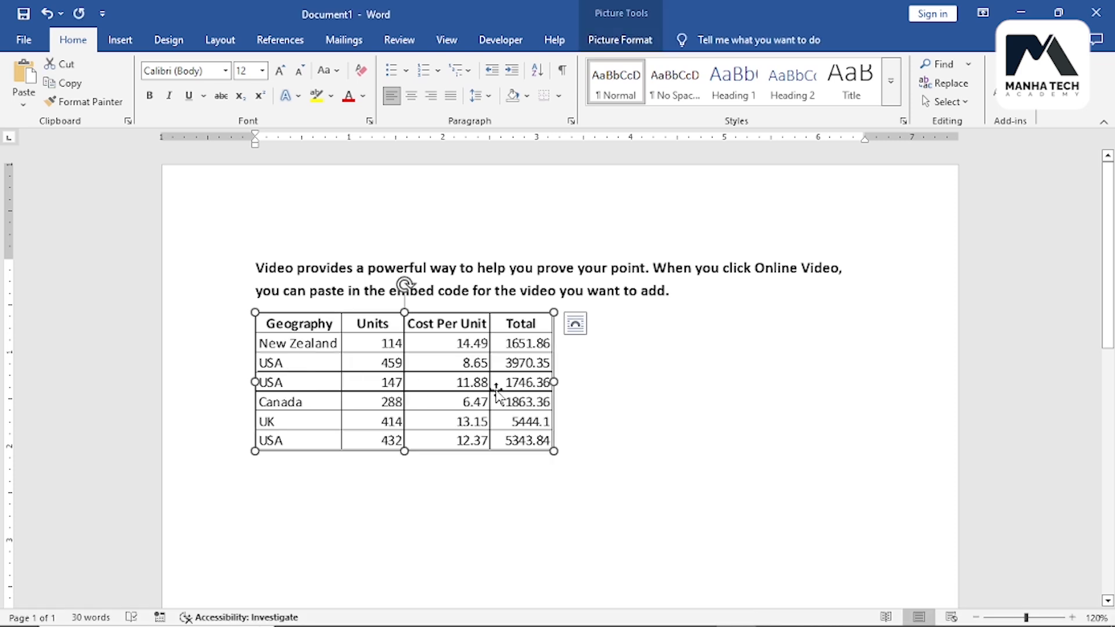
left_click(619, 45)
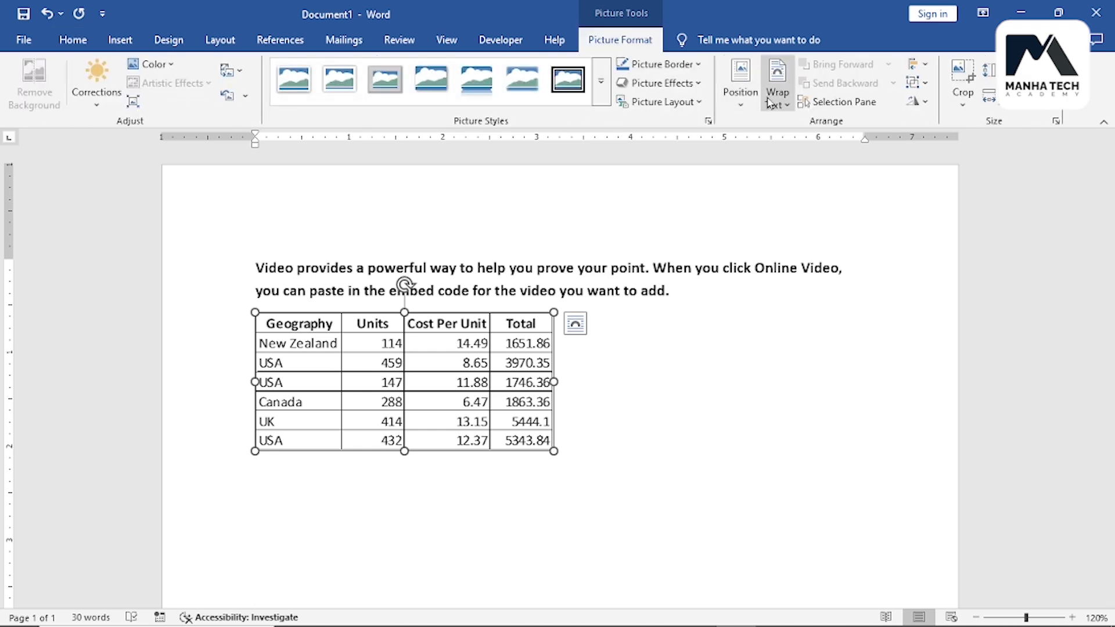
left_click(1021, 13)
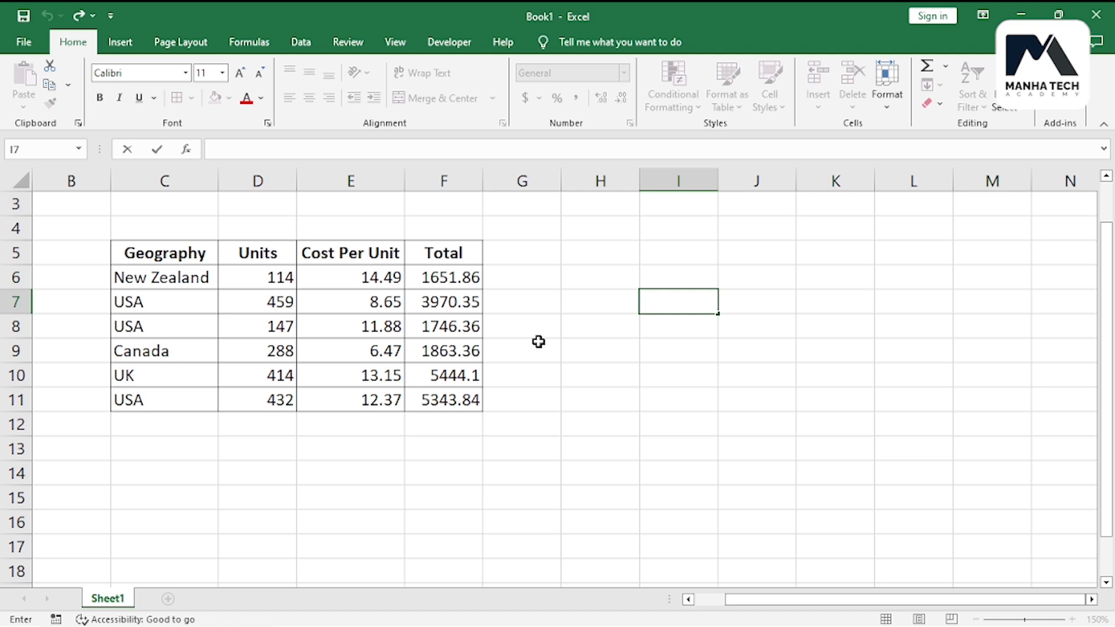
Step: Duplicate the table C5:F11 to the cells starting at I5 and undo the duplication
left_click_drag(162, 251, 470, 405)
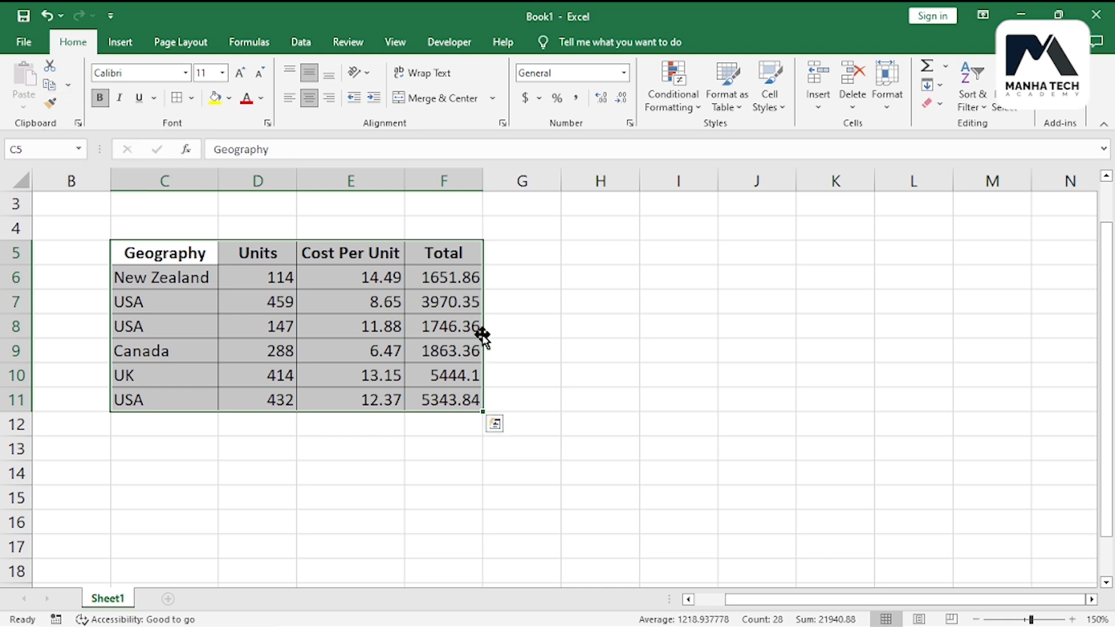
left_click_drag(489, 341, 881, 333)
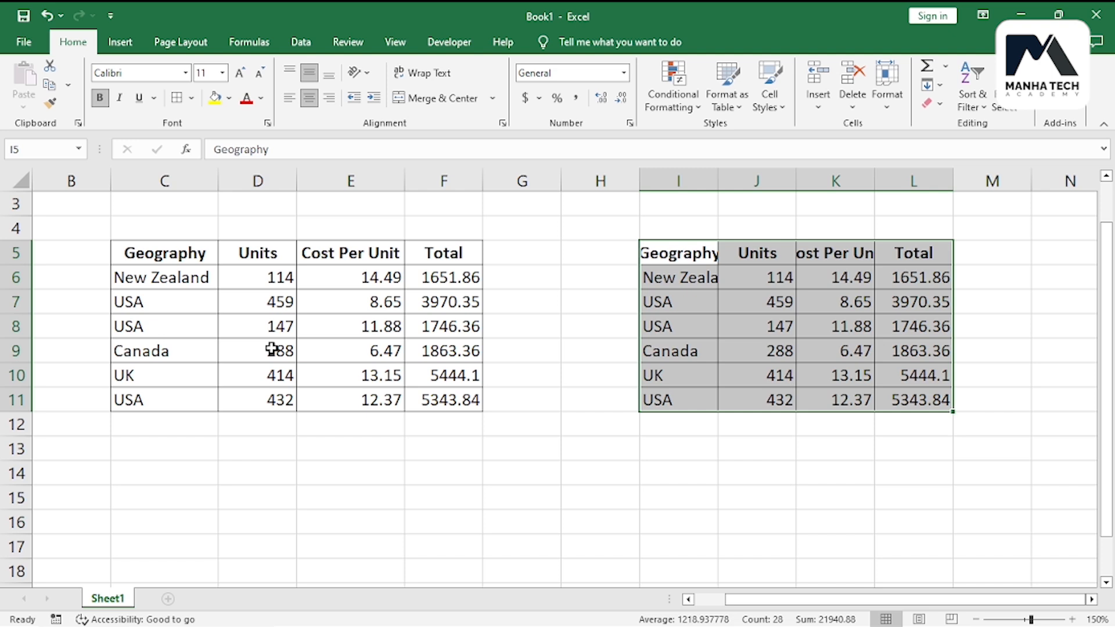
key("ctrl+z")
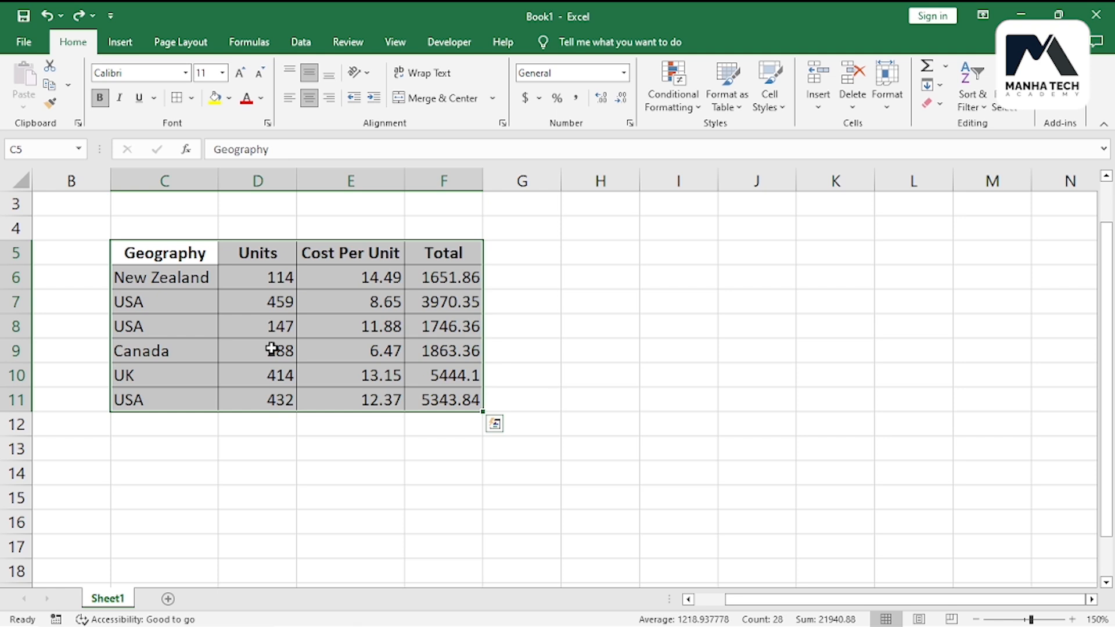
Step: Inspect the formula behind the New Zealand total in cell F6
left_click(456, 277)
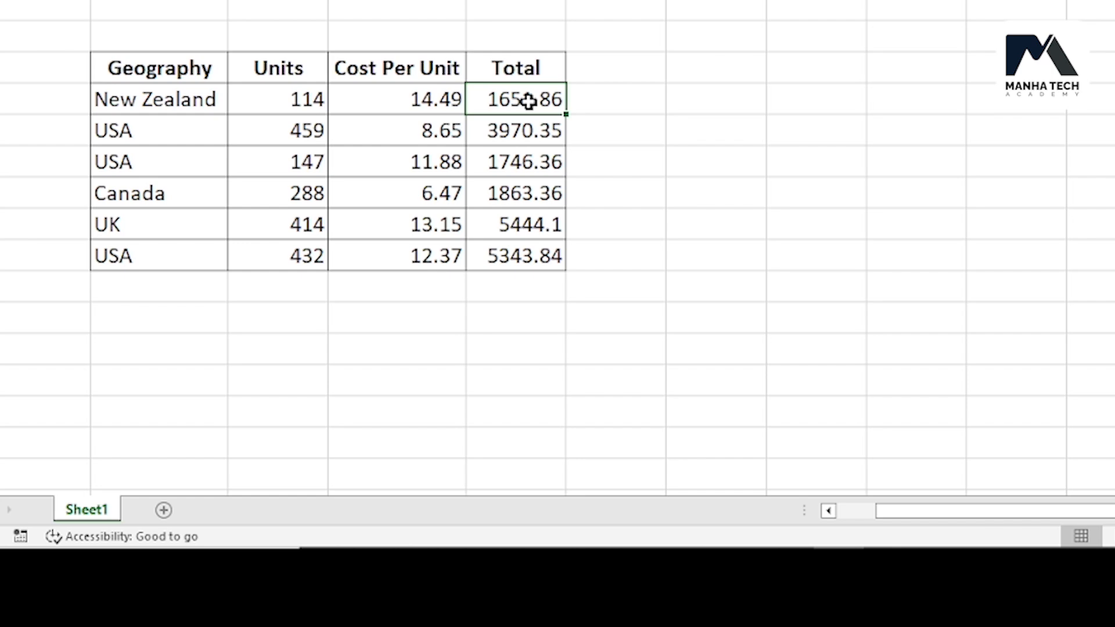
double_click(450, 277)
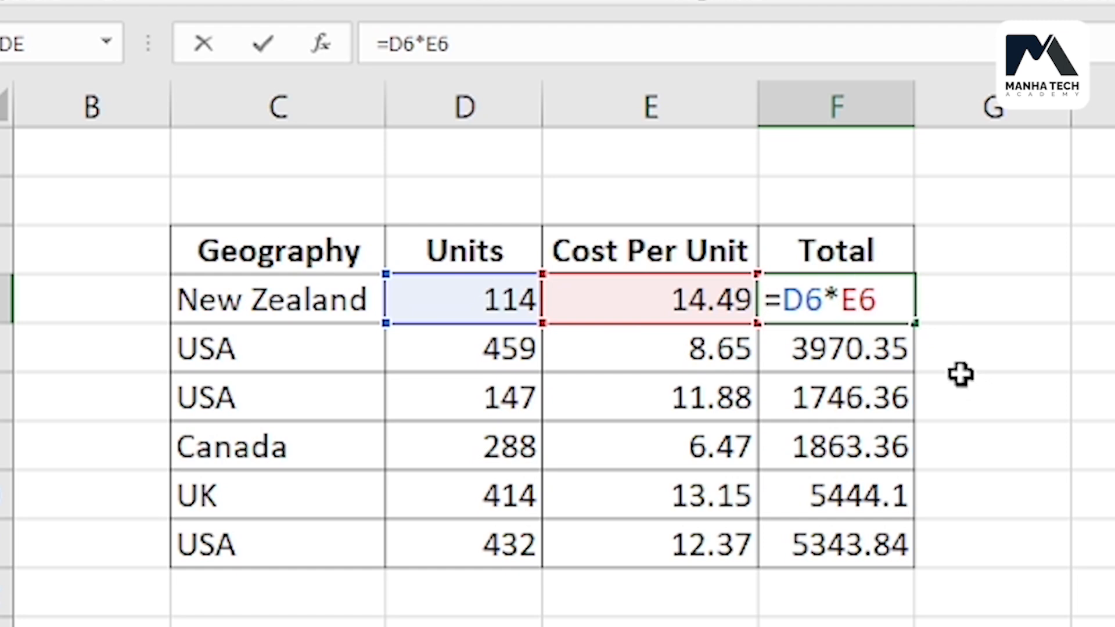
key("Return")
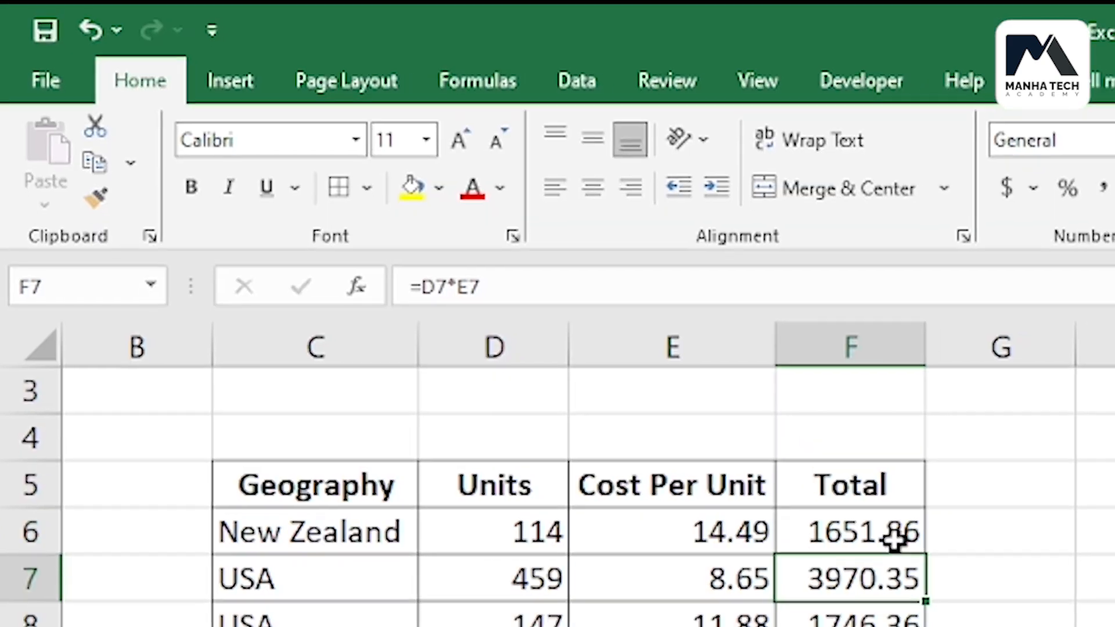
Step: Copy the New Zealand total formula from F6 to cell J8 and open the copied formula to inspect its references
left_click(875, 299)
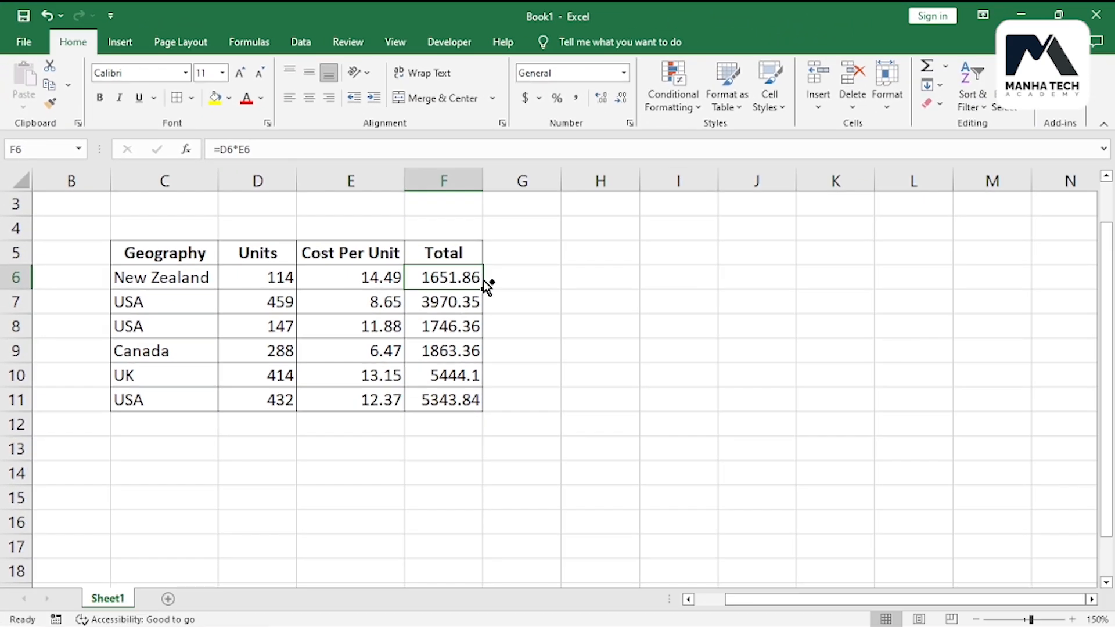
left_click_drag(486, 282, 721, 317)
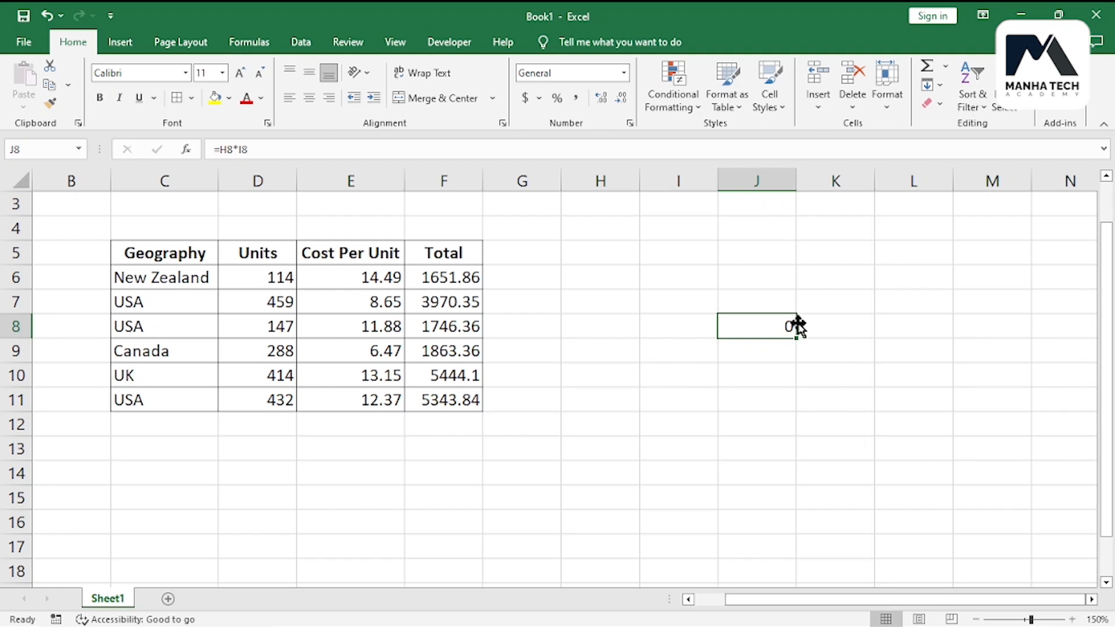
double_click(761, 324)
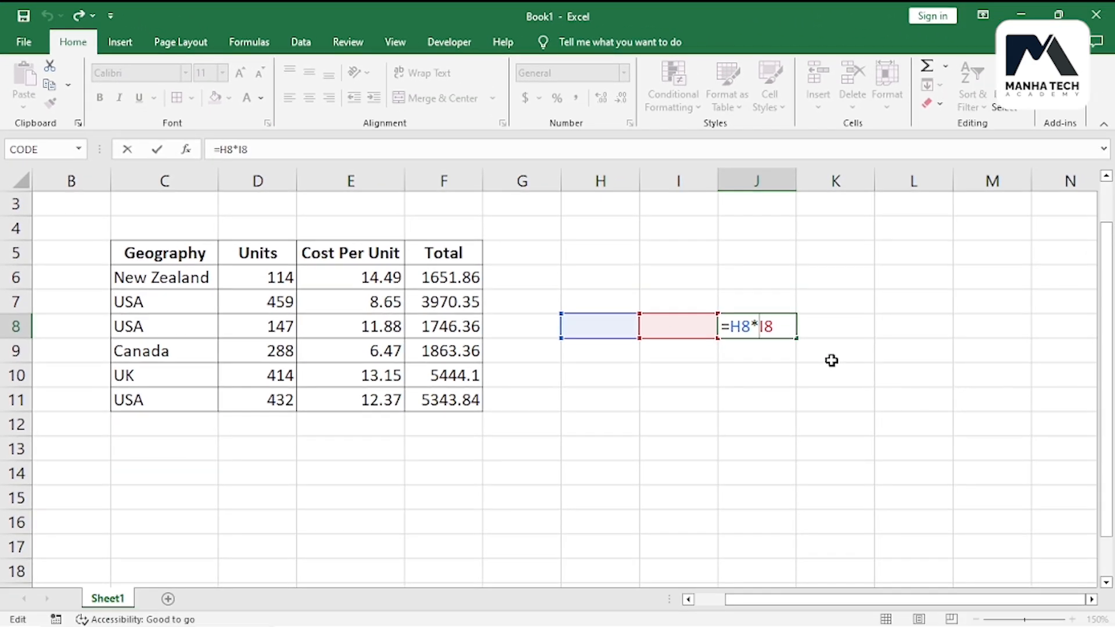
Step: Close the copied formula in J8 and undo pasting it
key("Return")
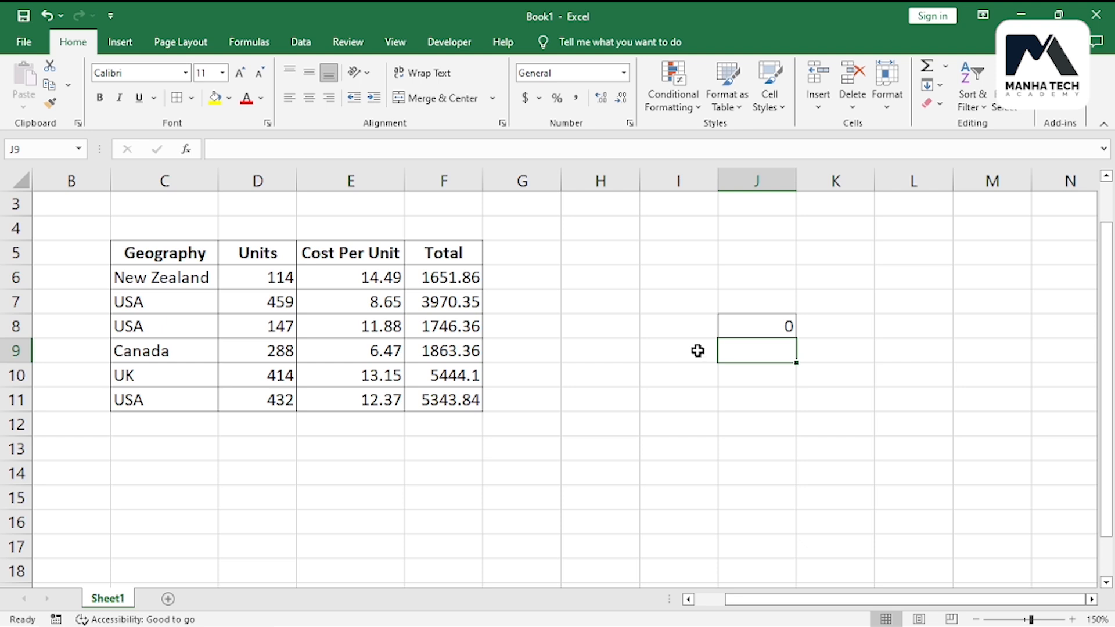
key("Up")
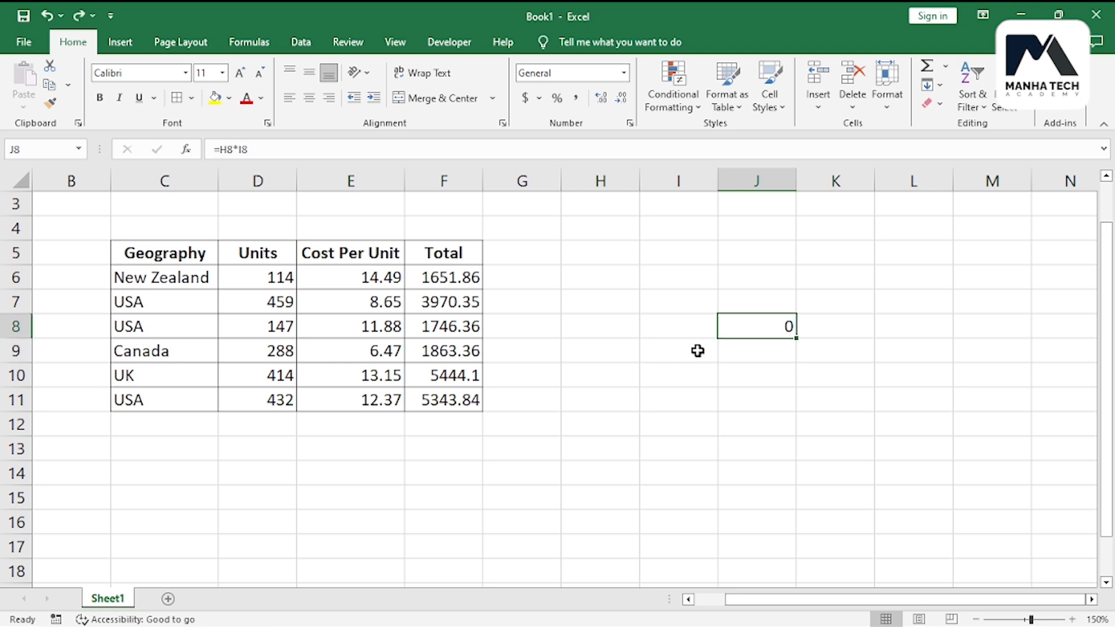
key("ctrl+z")
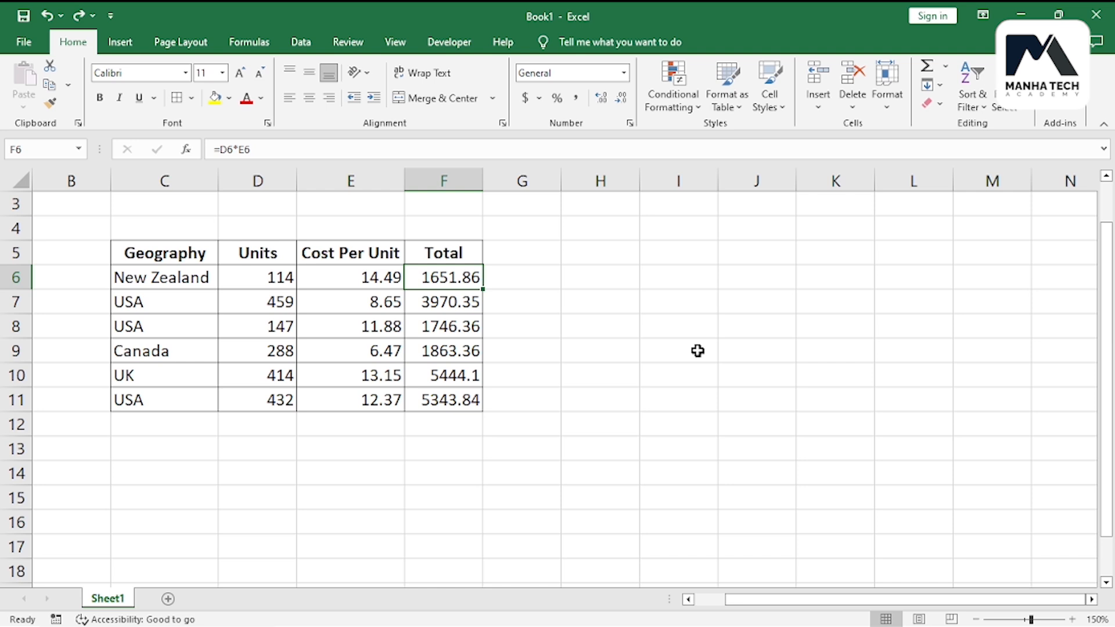
Step: Copy the table C5:F11 and look through the available paste options for cell H10
left_click_drag(174, 251, 452, 398)
key("ctrl+c")
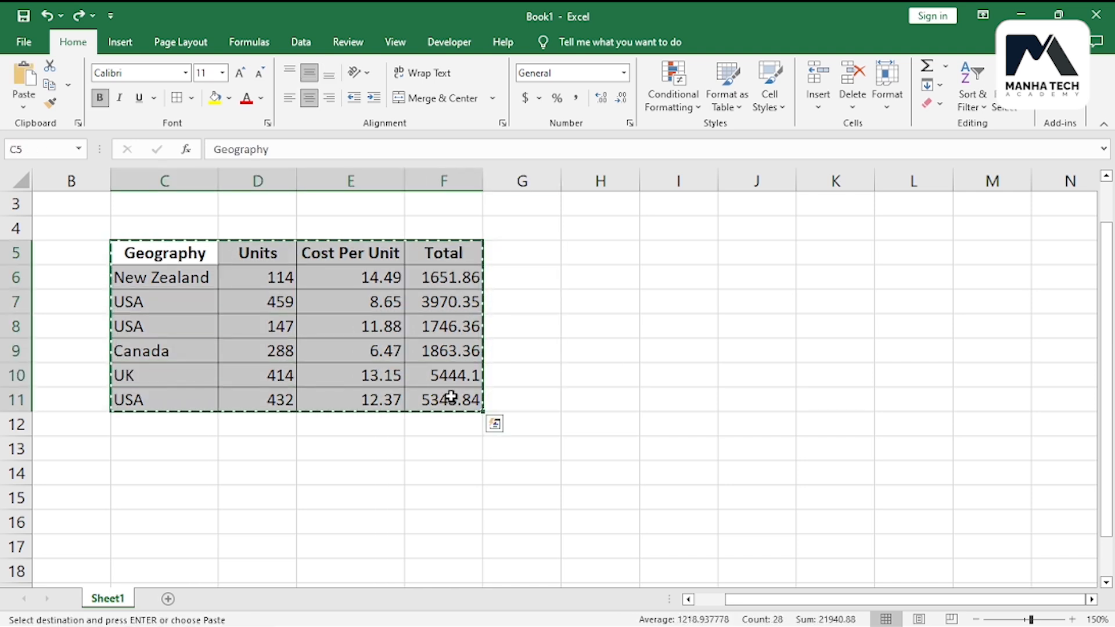
left_click(620, 374)
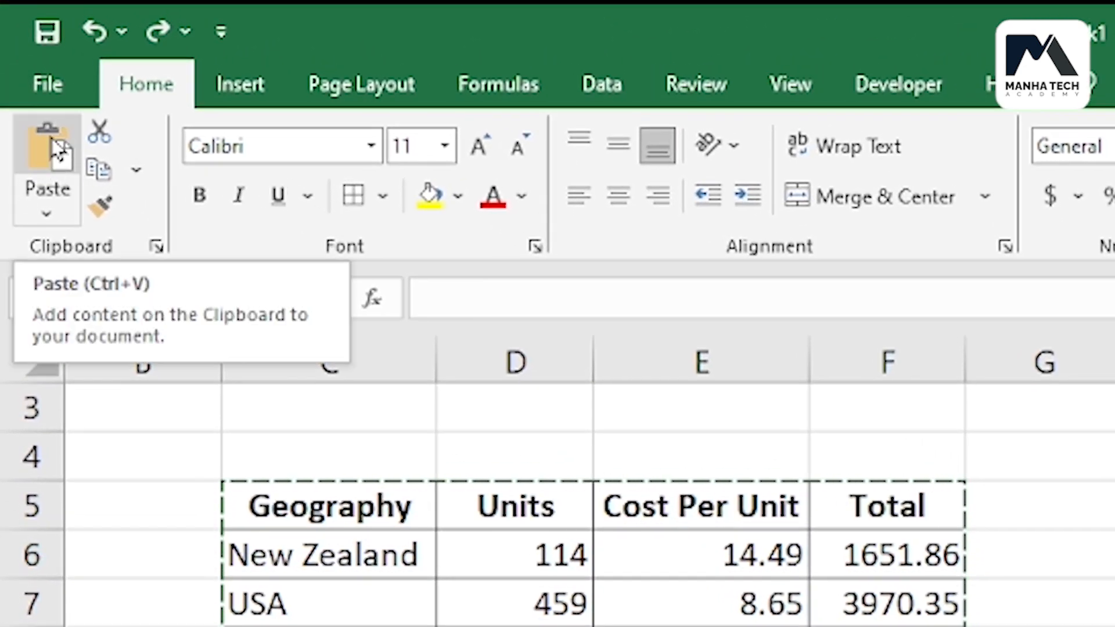
left_click(47, 217)
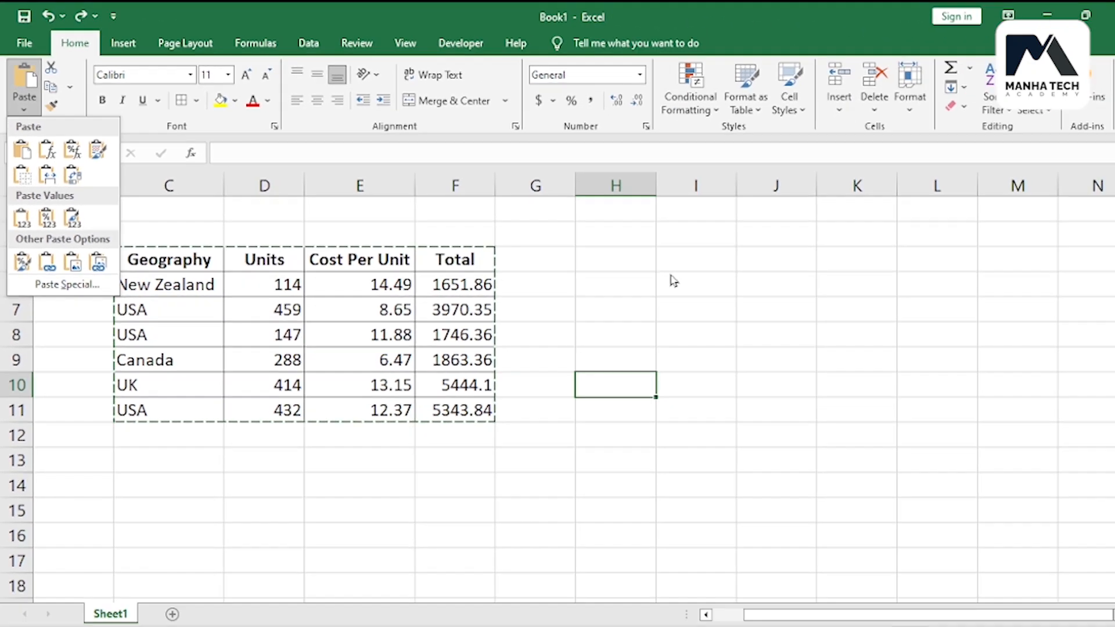
key("Escape")
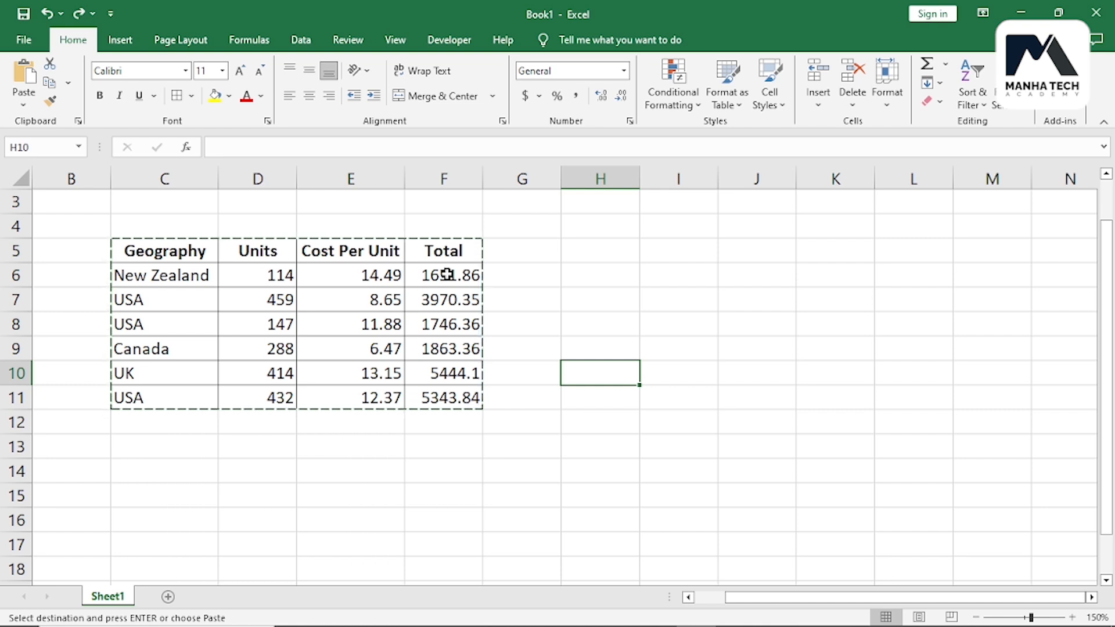
Step: Copy the totals F6:F11 to the cells starting at I8 as values only, and inspect the content of I8
left_click_drag(446, 274, 460, 395)
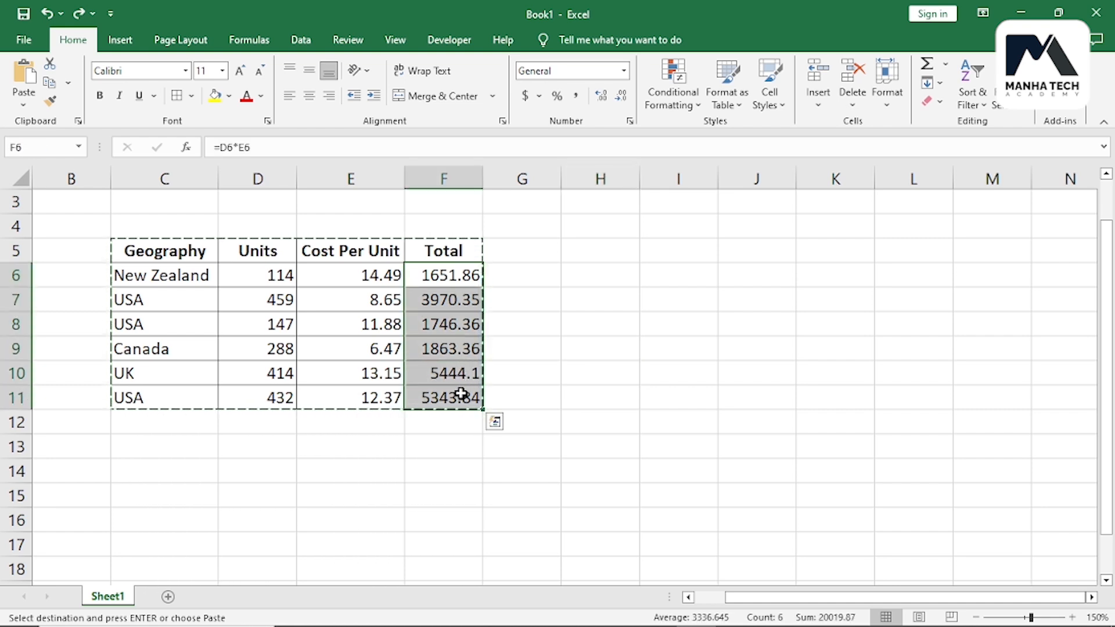
key("ctrl+c")
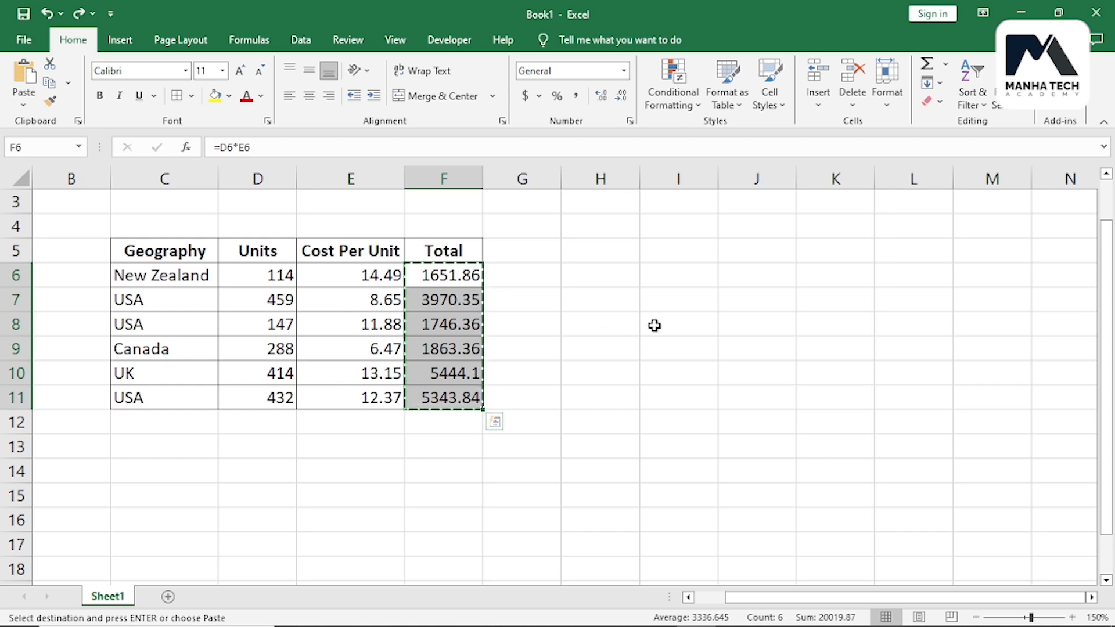
left_click(655, 325)
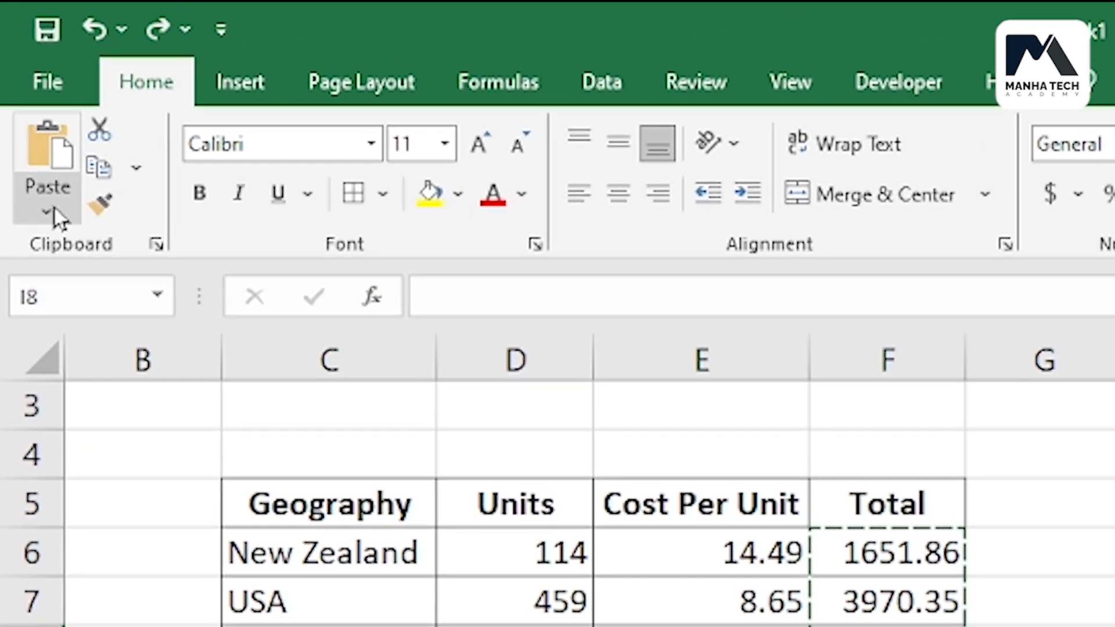
left_click(24, 105)
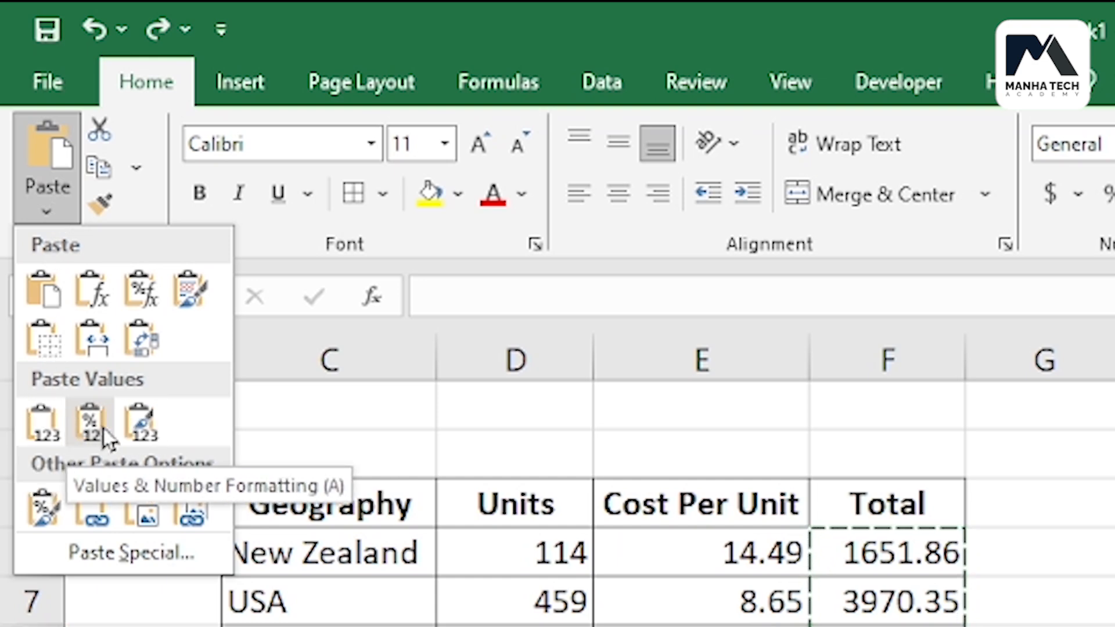
left_click(59, 437)
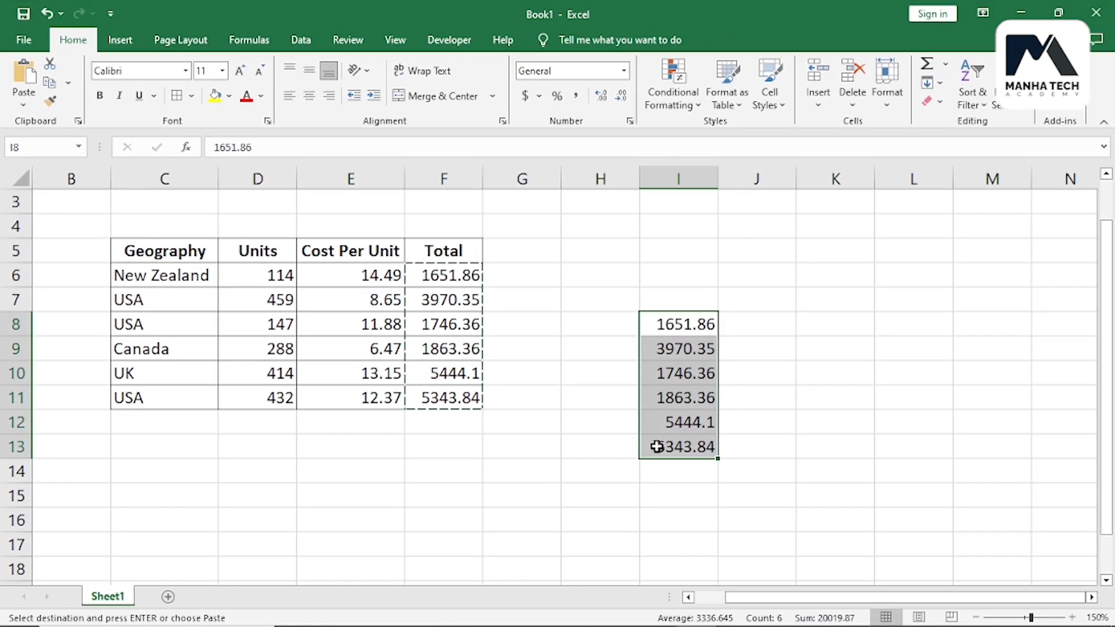
left_click(751, 349)
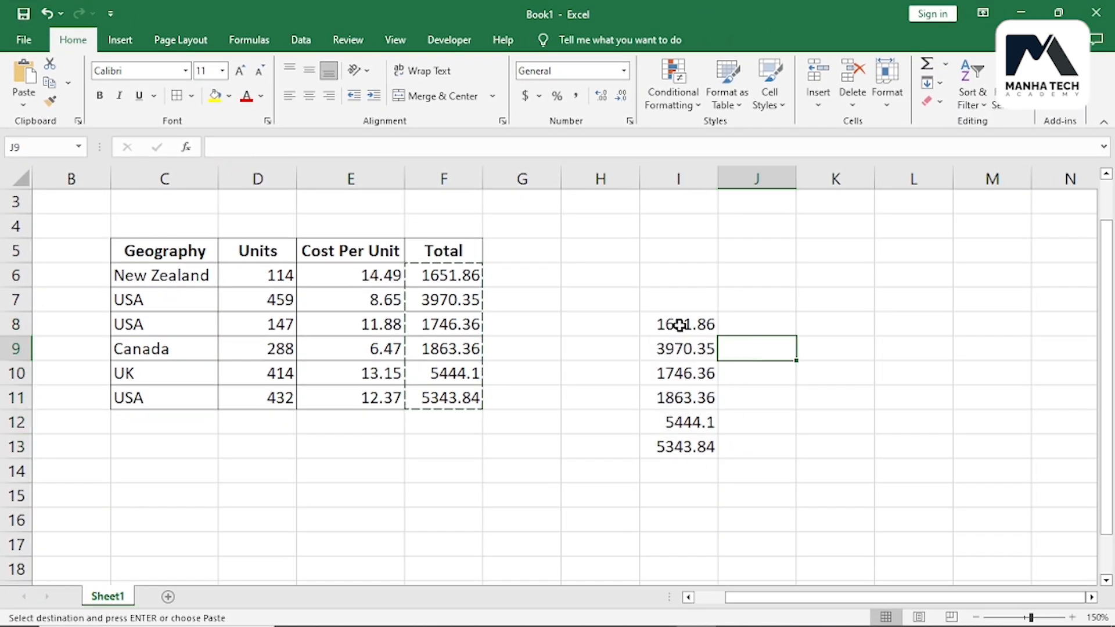
left_click(677, 324)
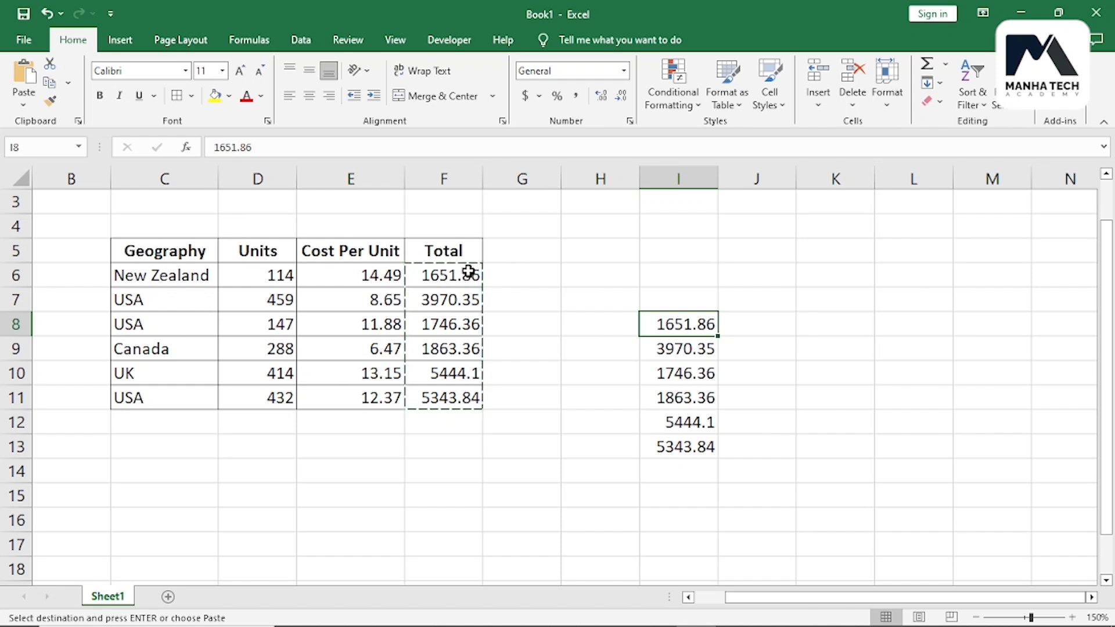
Step: Replace the formulas in the Total cells F6:F11 with their own values by pasting values in place
left_click_drag(468, 275, 458, 396)
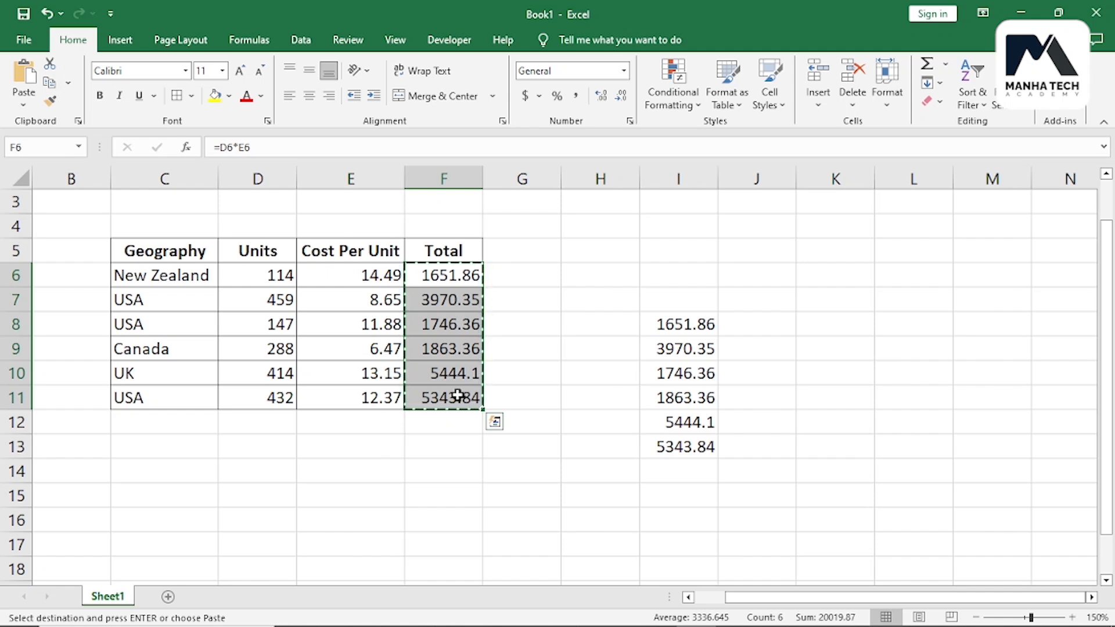
left_click_drag(448, 271, 473, 395)
left_click(26, 85)
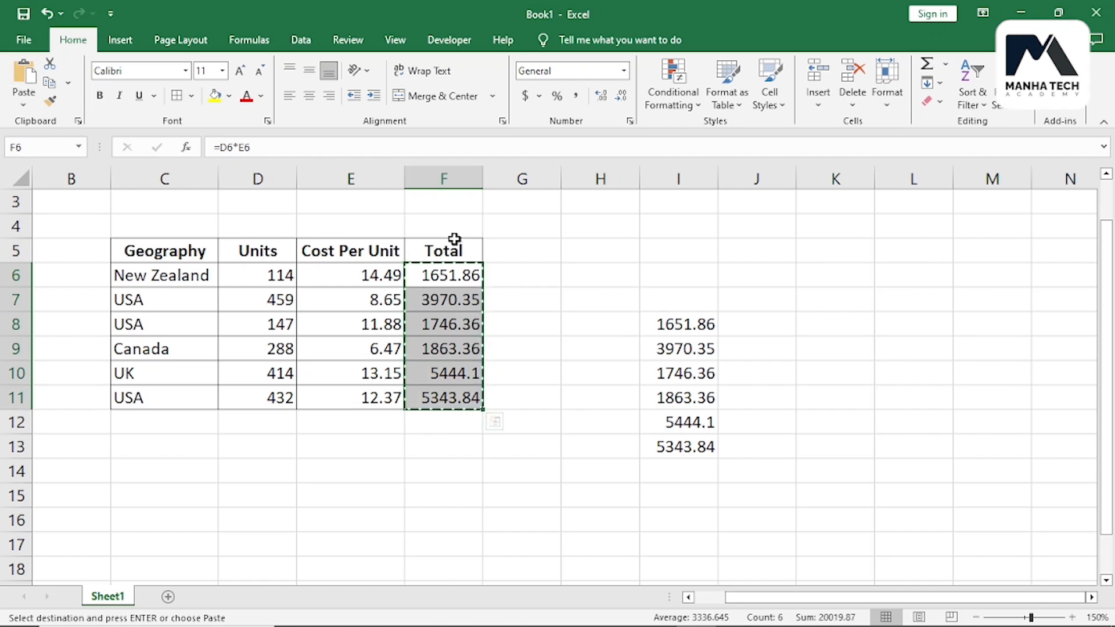
left_click(494, 422)
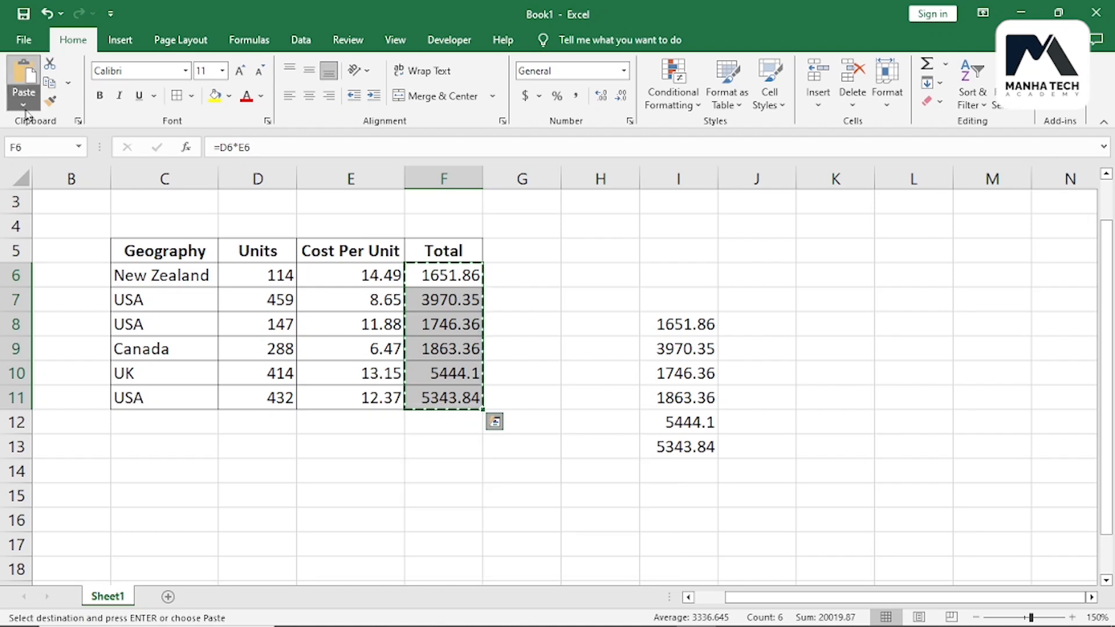
left_click(23, 105)
left_click(29, 210)
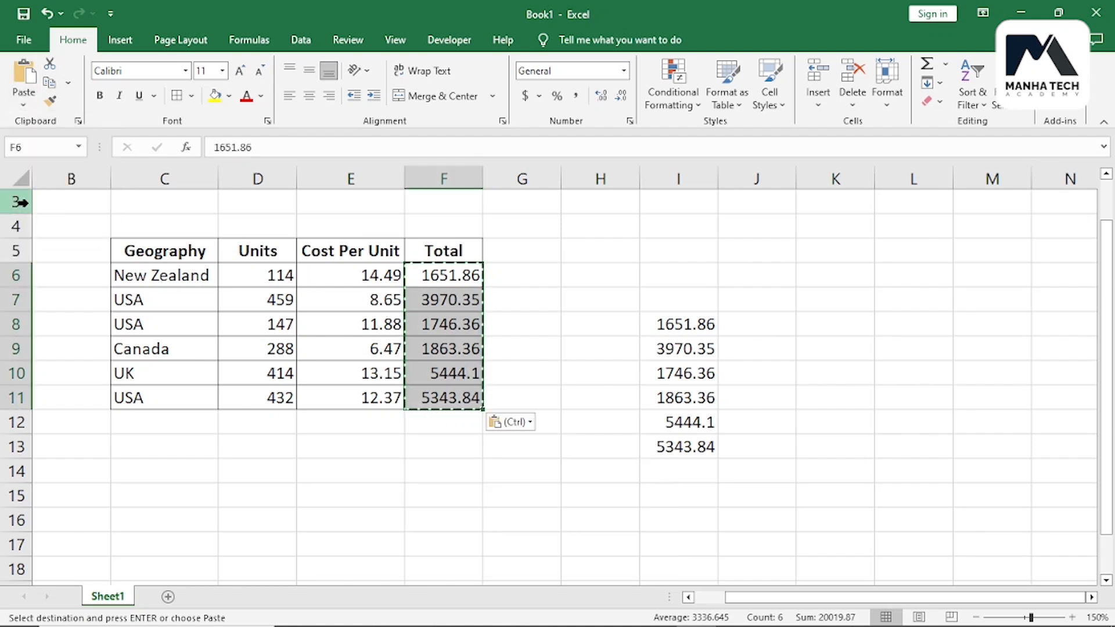
Step: Open cell F6 to check whether it holds a formula or a plain value, and close it again
left_click(573, 298)
double_click(450, 275)
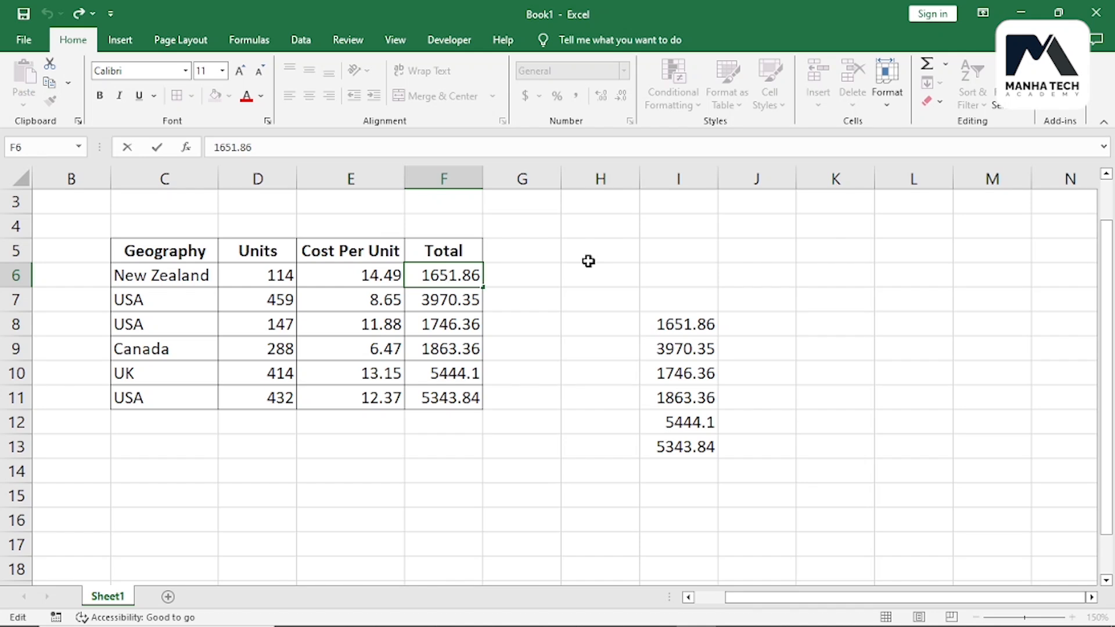
key("Return")
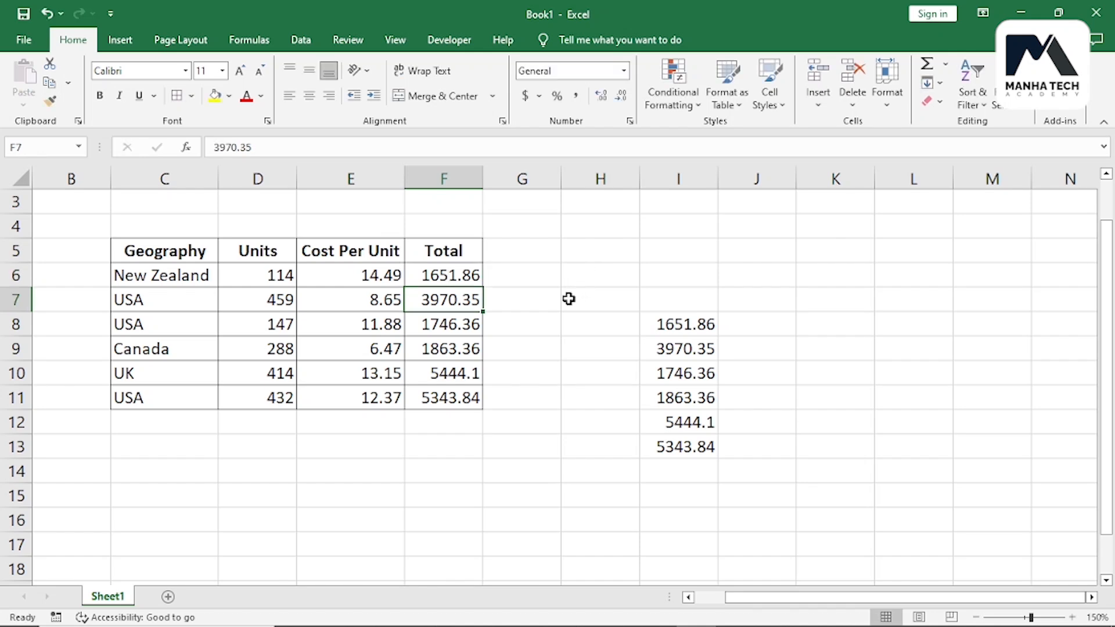
Step: Clear the copied values in I8:I13
left_click_drag(687, 321, 714, 425)
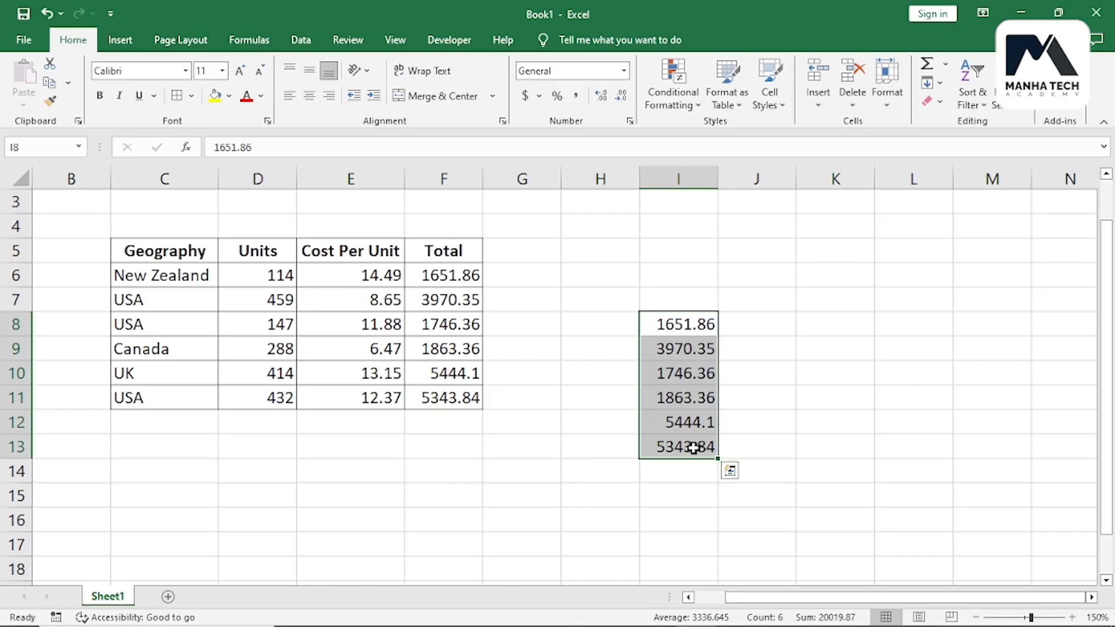
key("Delete")
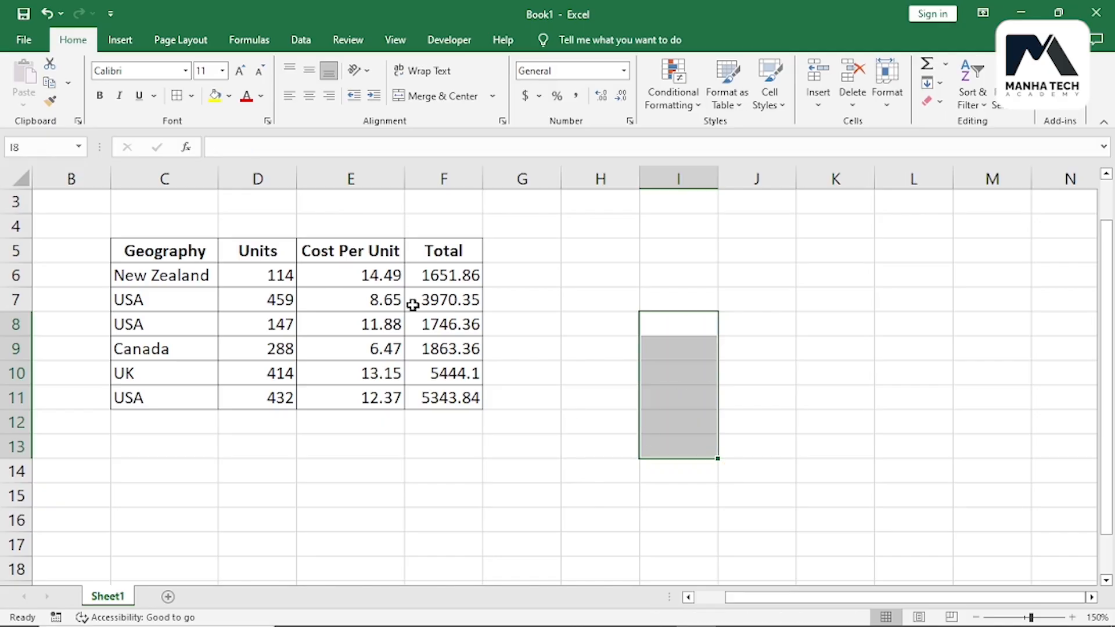
left_click(450, 314)
Step: Copy the table C5:F11 and preview the paste options, including Paste Link, at cell I7
left_click_drag(159, 251, 436, 395)
key("ctrl+c")
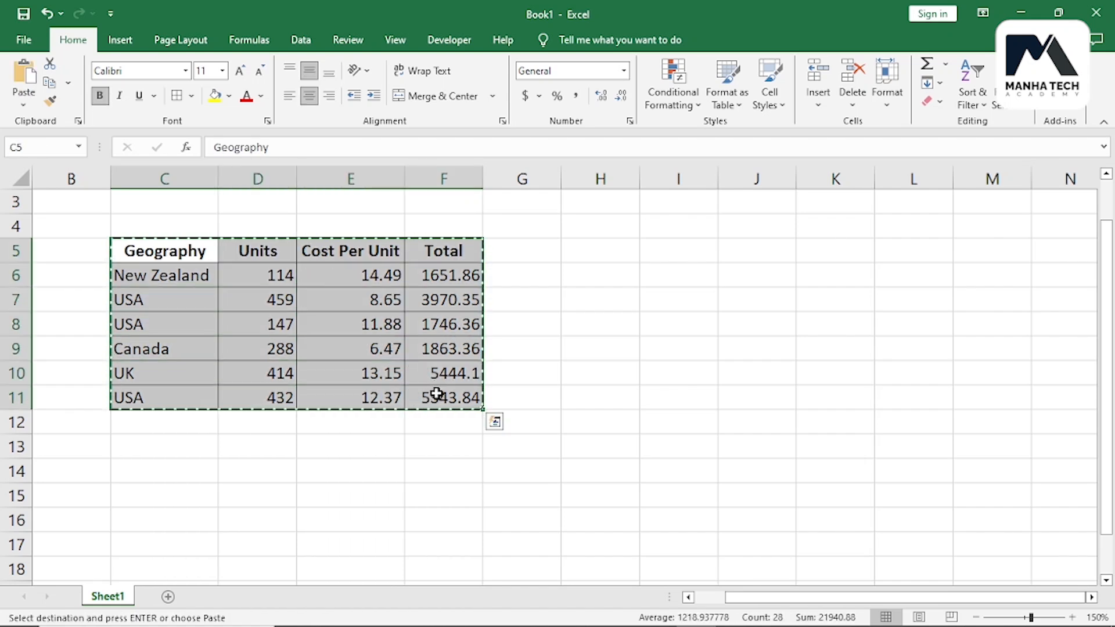
left_click(23, 106)
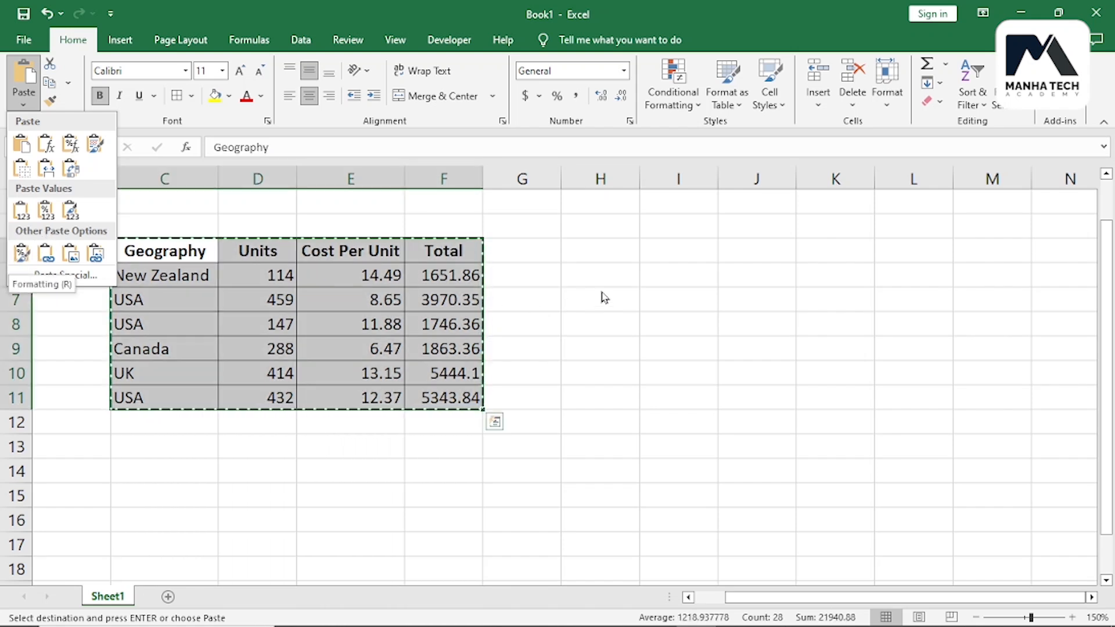
left_click(664, 299)
left_click(664, 298)
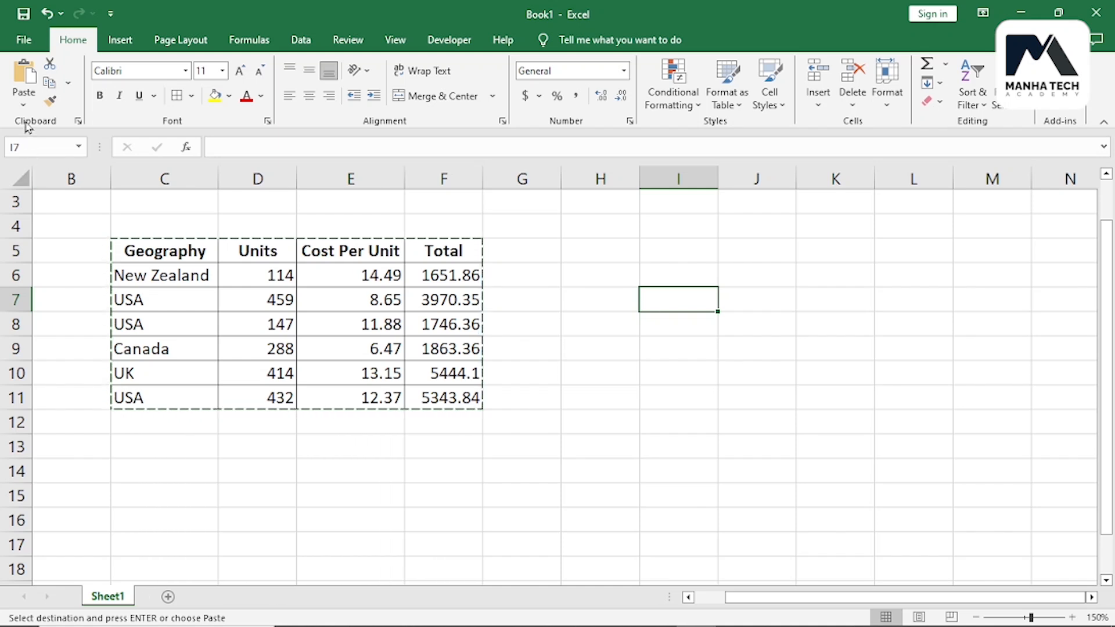
left_click(24, 105)
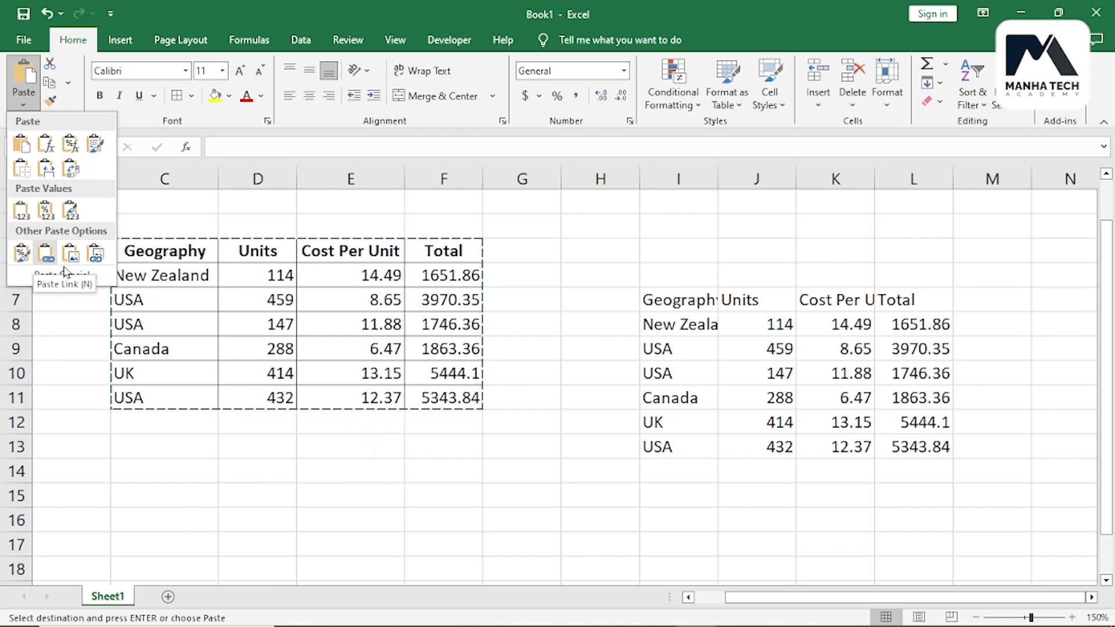
left_click(640, 395)
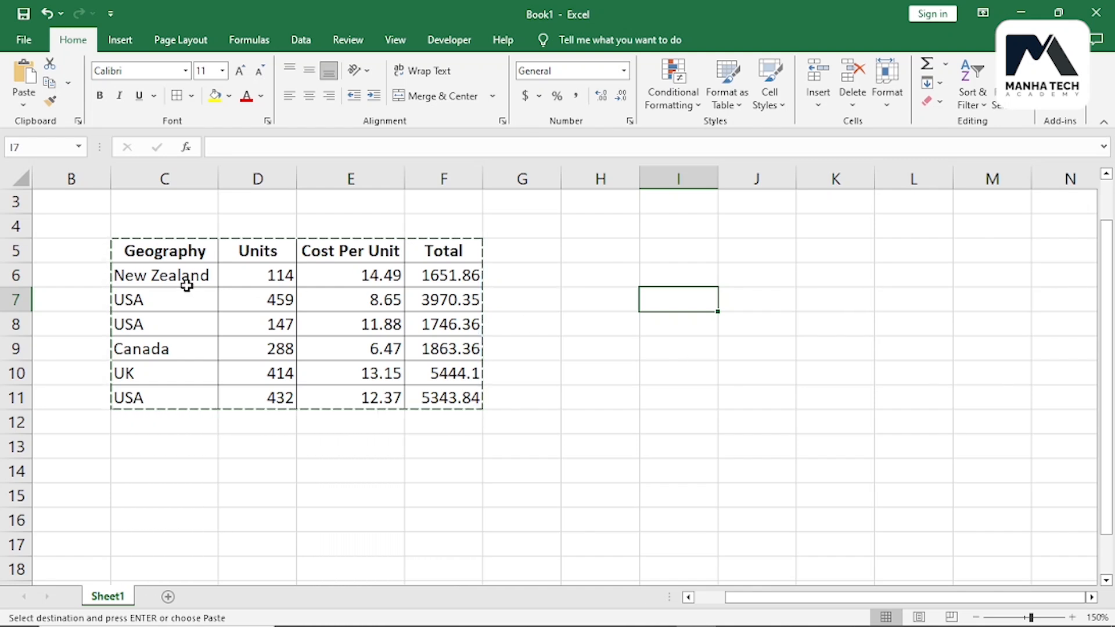
Step: Link cell J7 to the New Zealand cell with the formula =C6
left_click(168, 276)
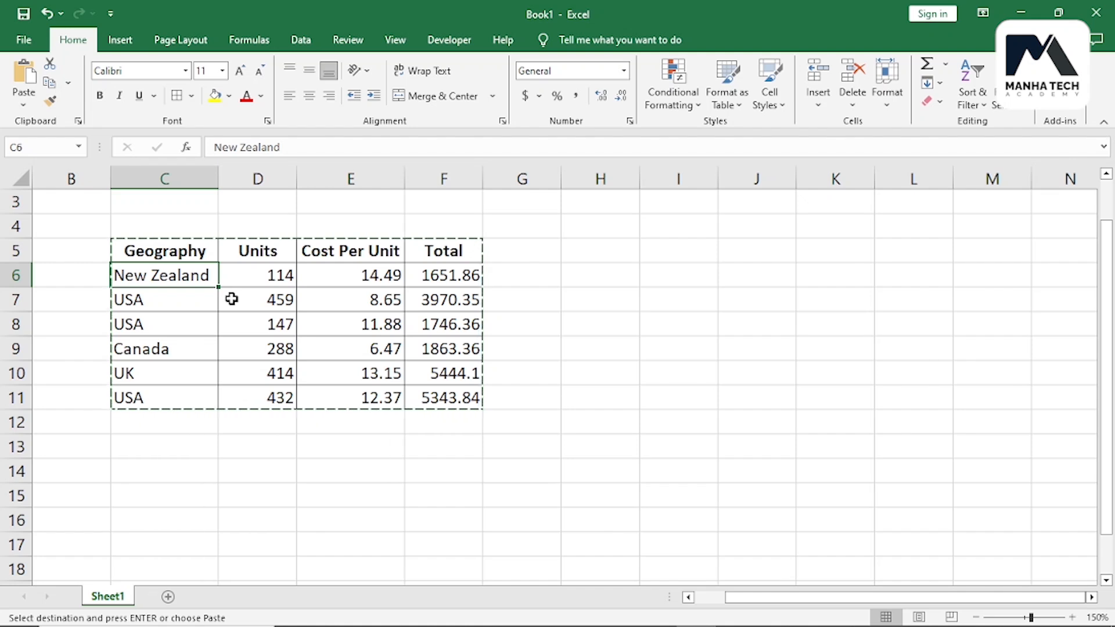
left_click(764, 306)
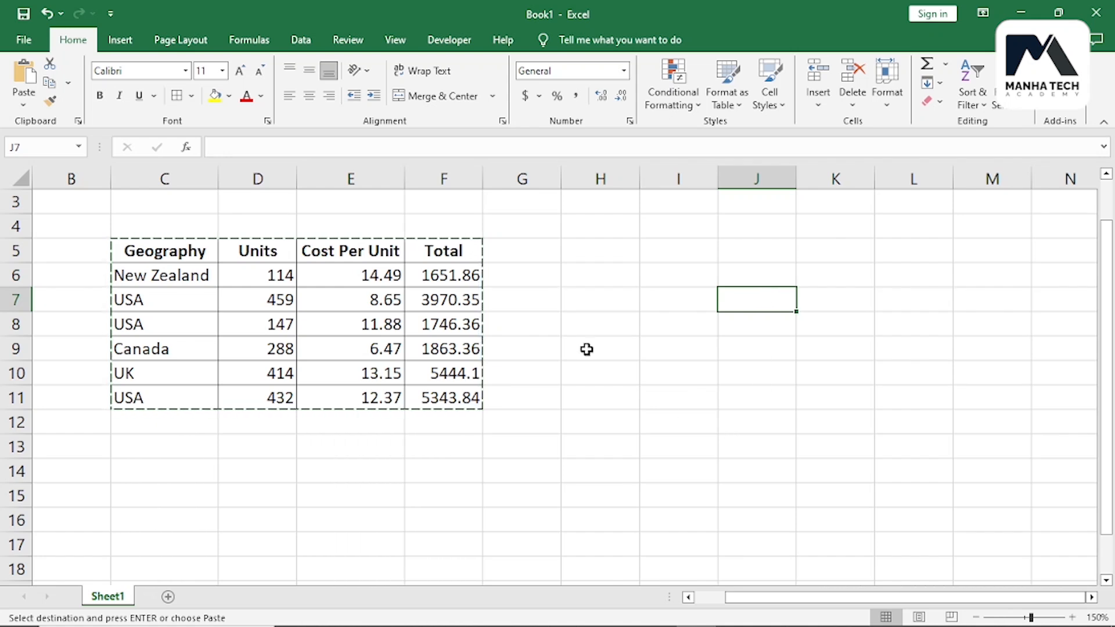
type("=")
left_click(182, 273)
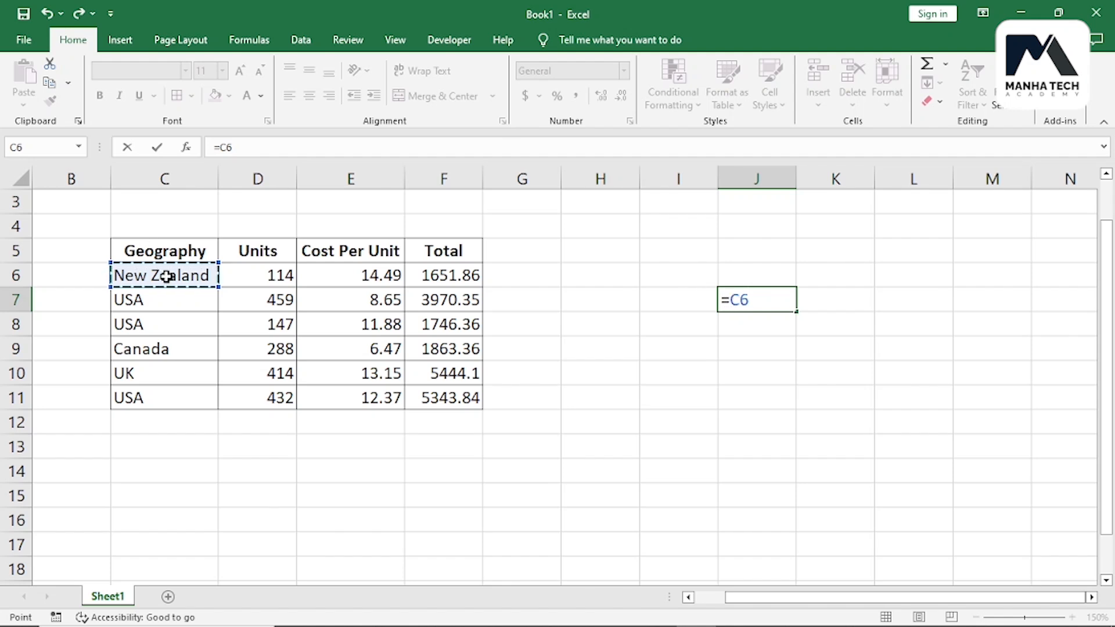
key("Return")
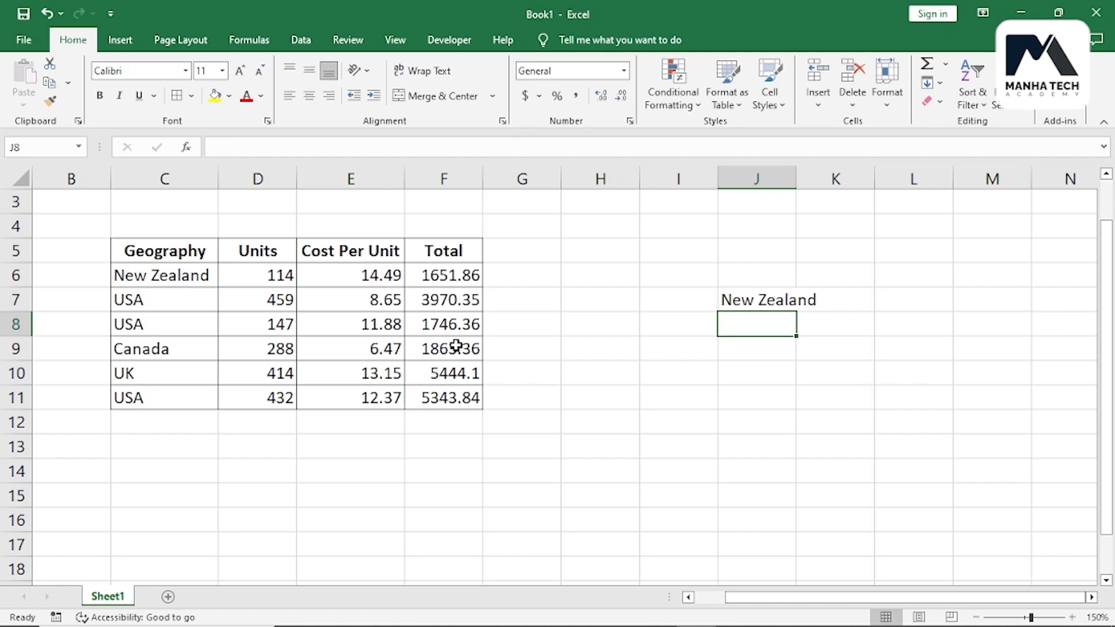
Step: Change the country in C6 to Bangladesh and inspect the linked cell J7
left_click(144, 266)
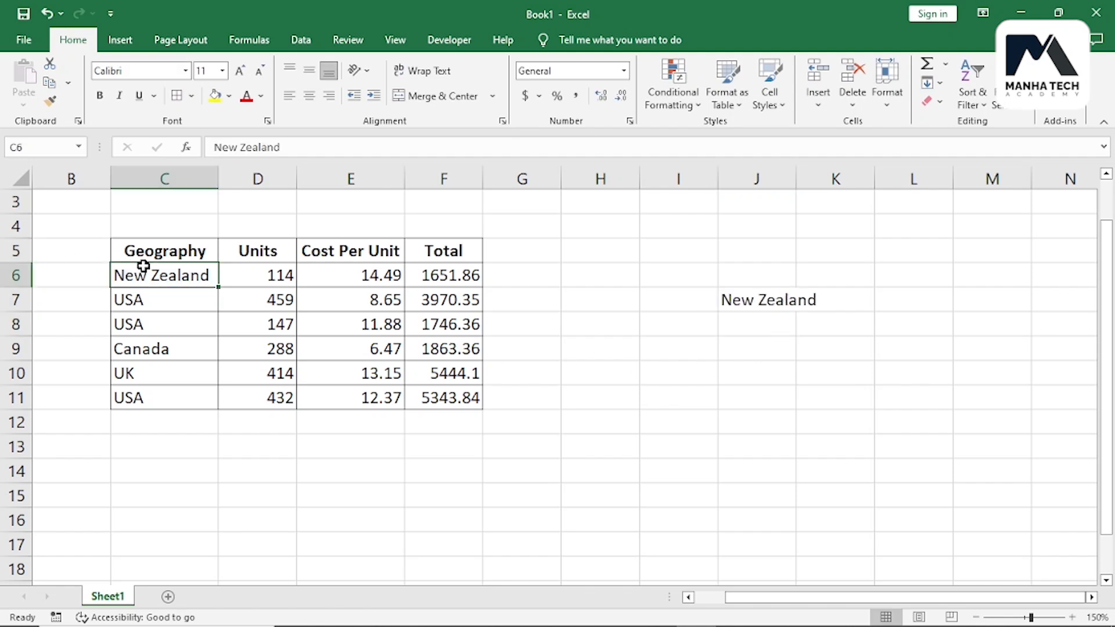
type("Banglad")
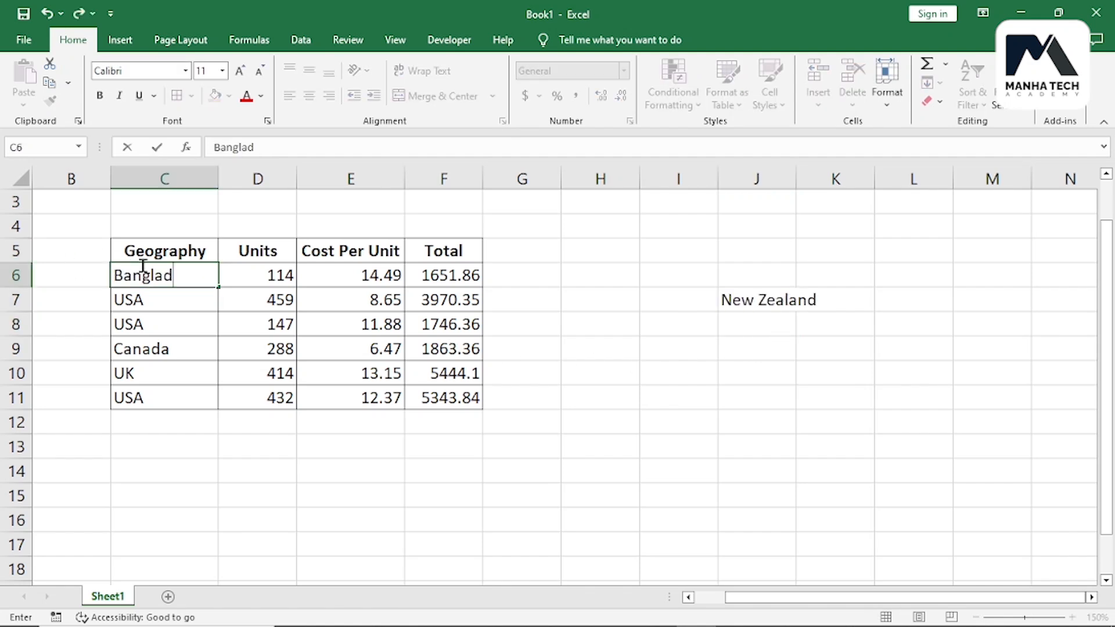
type("esh")
key("Return")
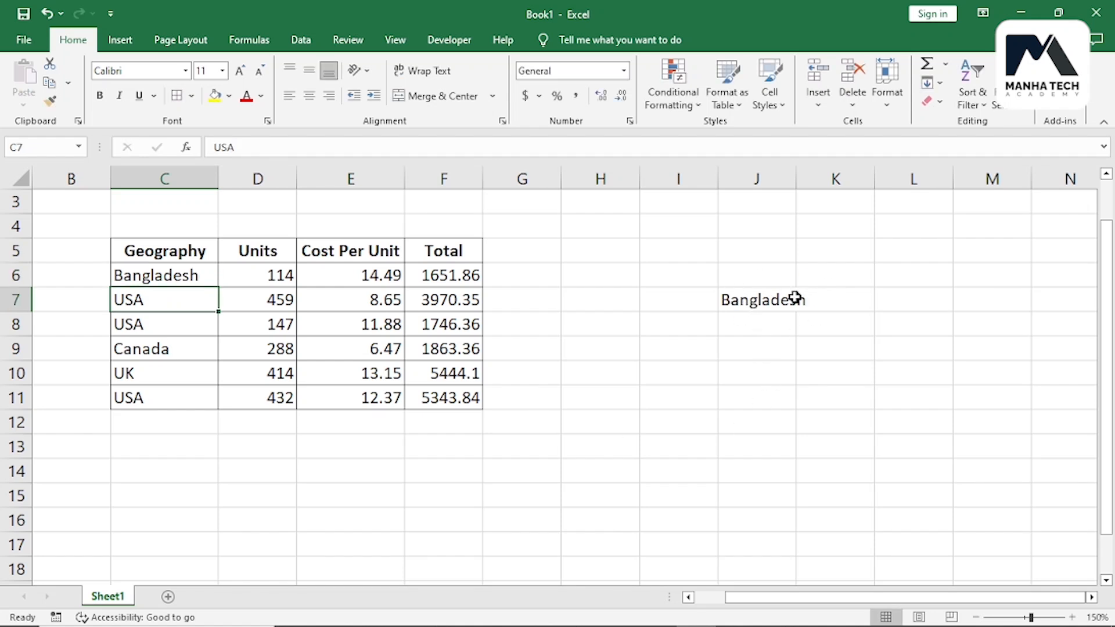
left_click(761, 301)
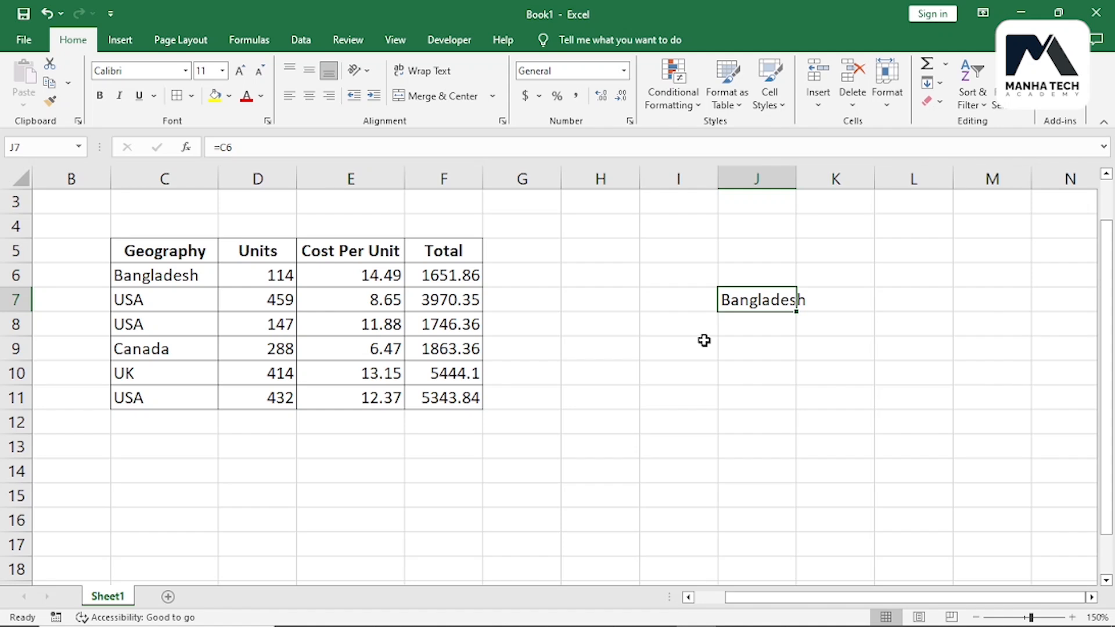
Step: Clear cell J7, copy the table C5:F11 and paste it as linked cells at I10
key("Delete")
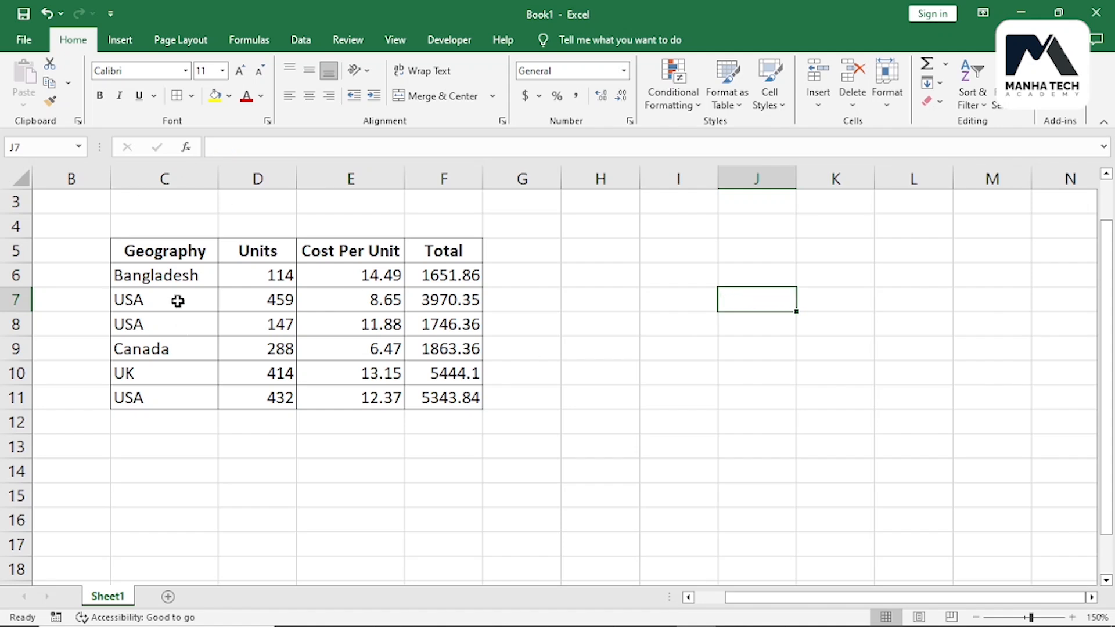
left_click_drag(159, 256, 475, 410)
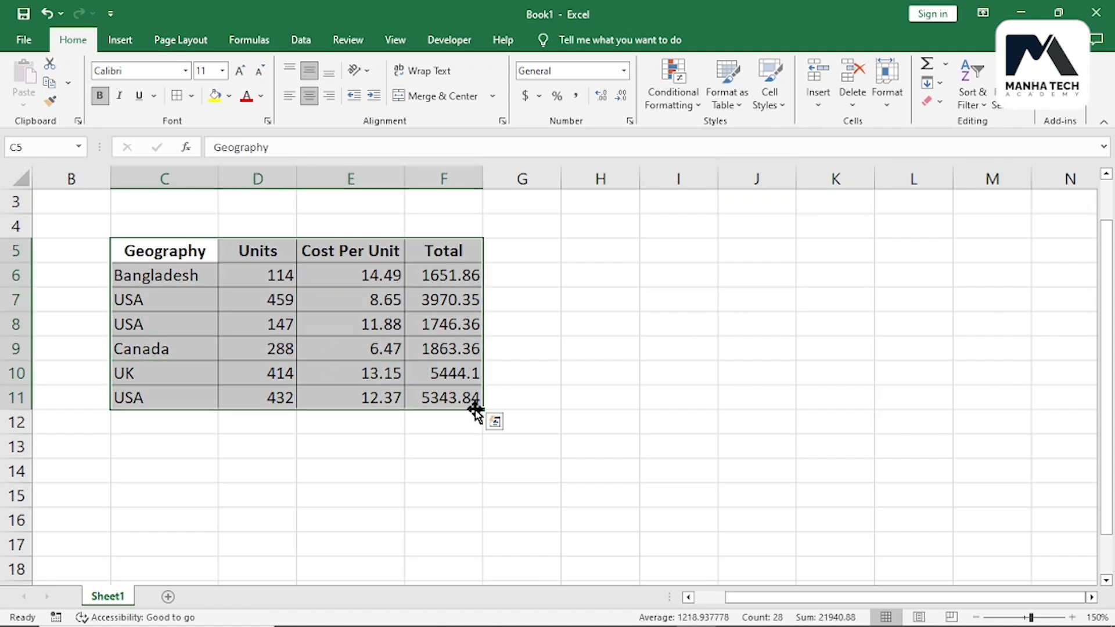
key("ctrl+c")
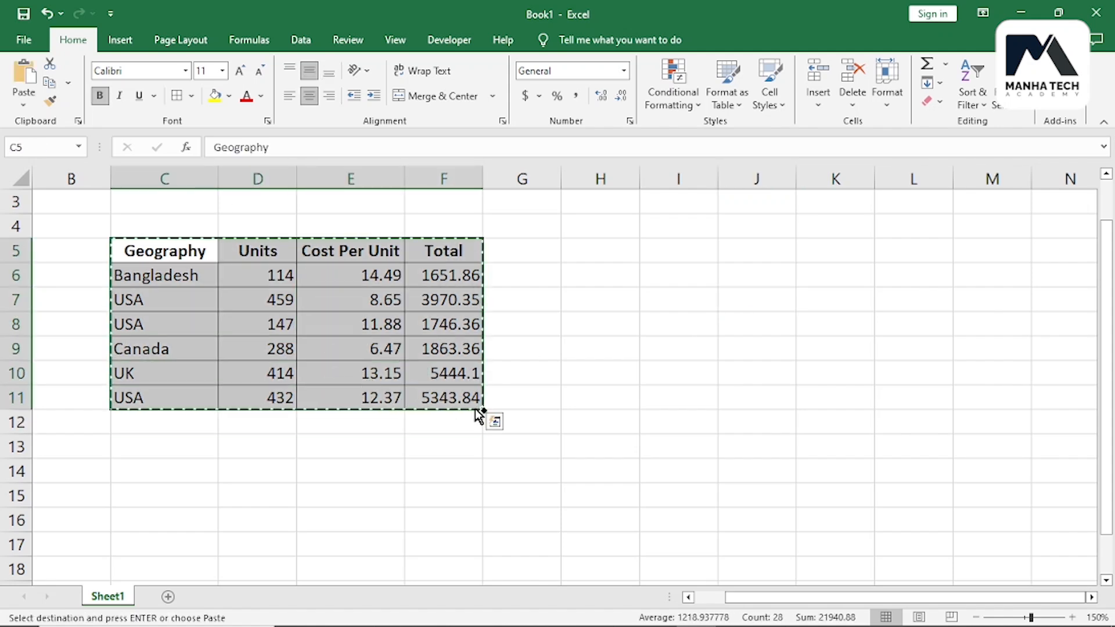
left_click(671, 379)
left_click(13, 108)
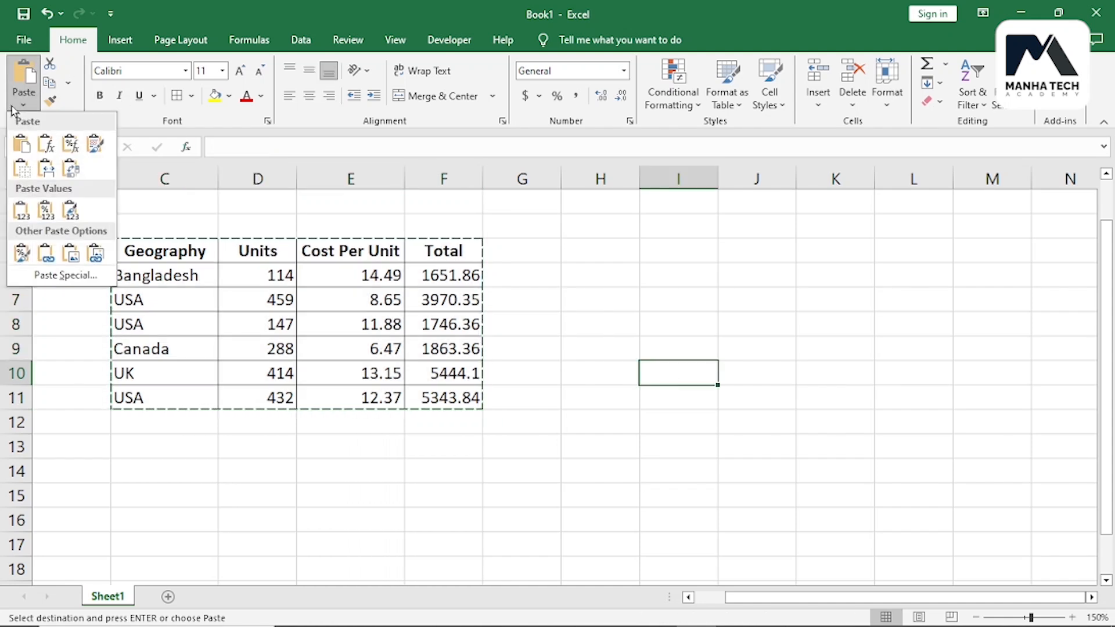
left_click(45, 259)
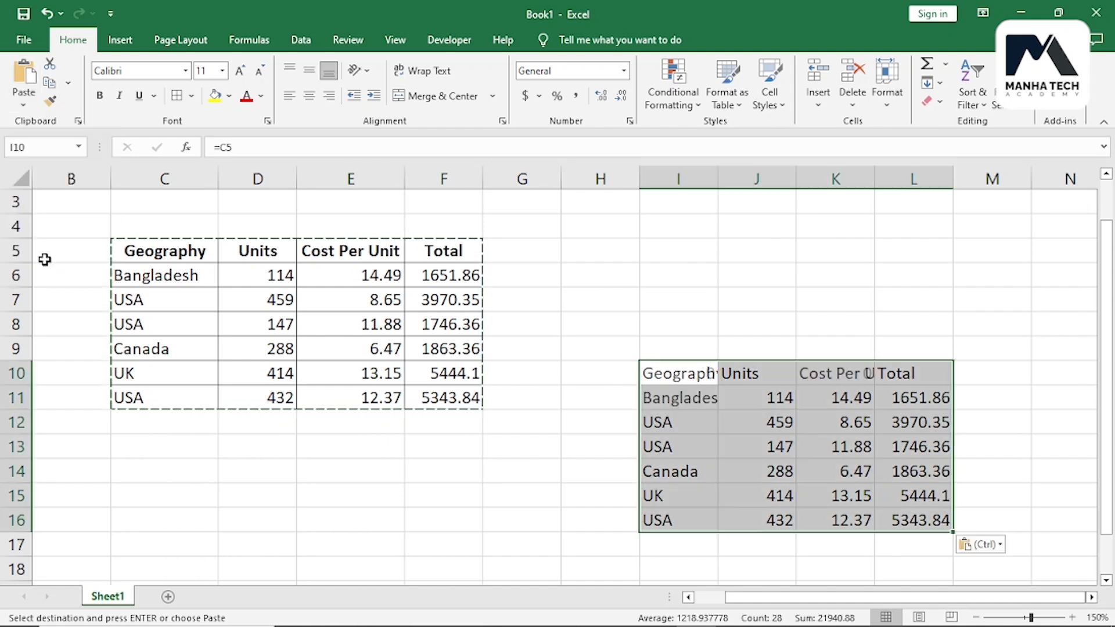
Step: Inspect the link formulas in the pasted table I10:L16, including the one in I10
left_click(701, 423)
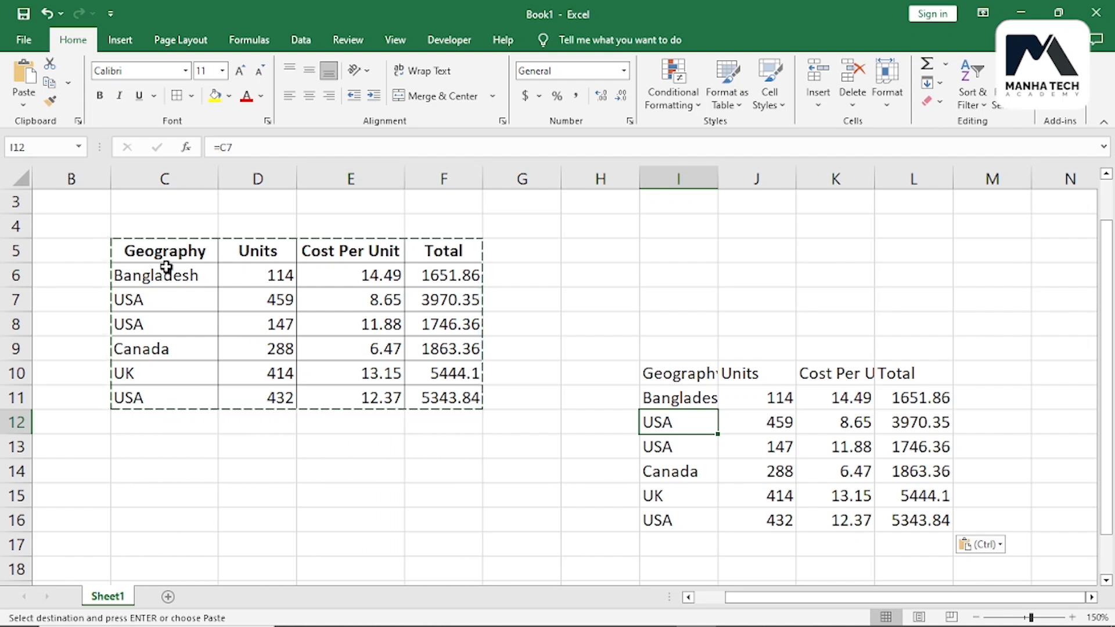
left_click(828, 405)
left_click(688, 375)
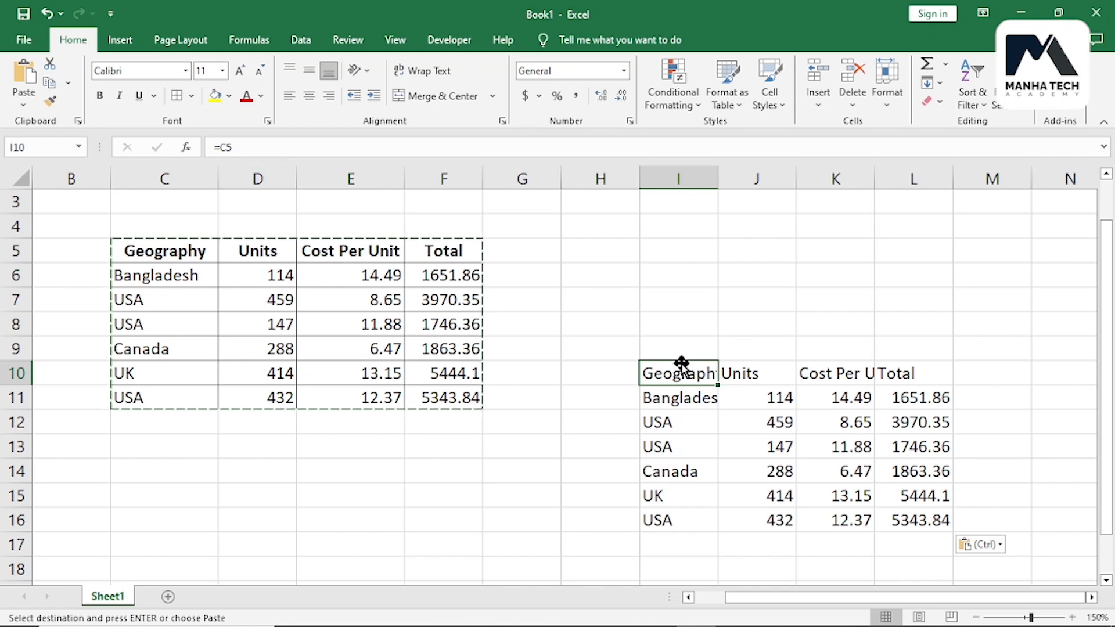
double_click(680, 365)
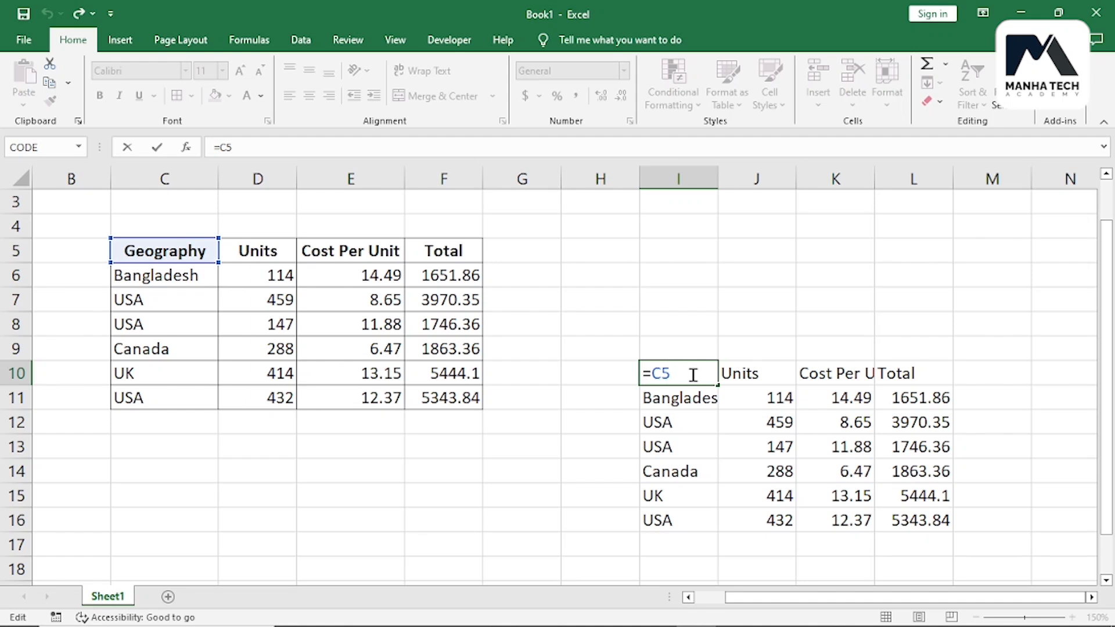
key("Return")
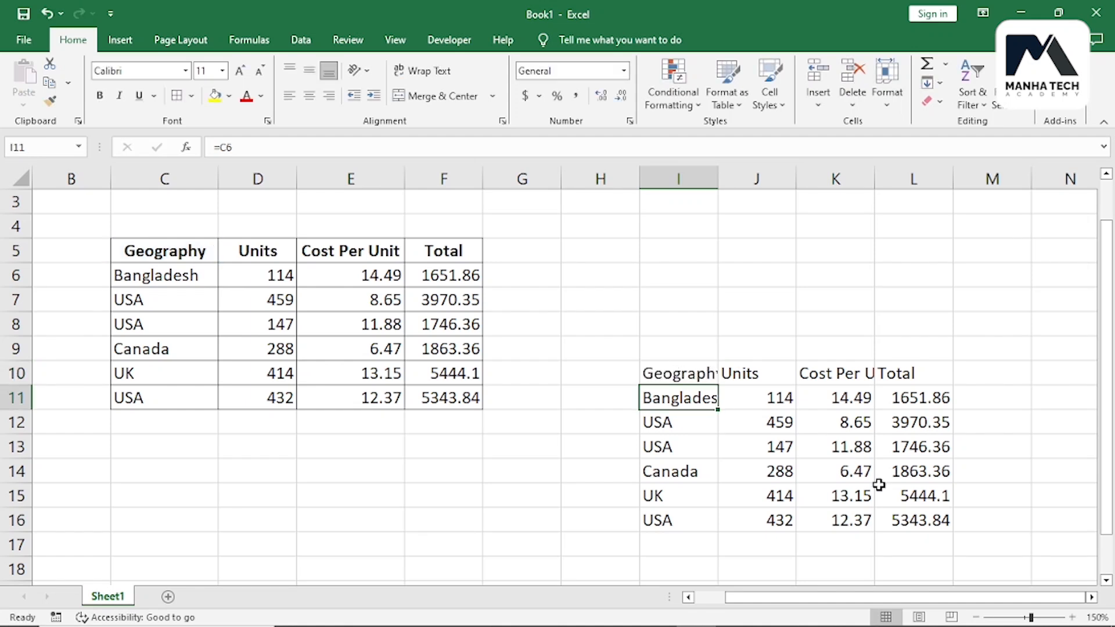
left_click_drag(680, 371, 920, 514)
left_click(715, 322)
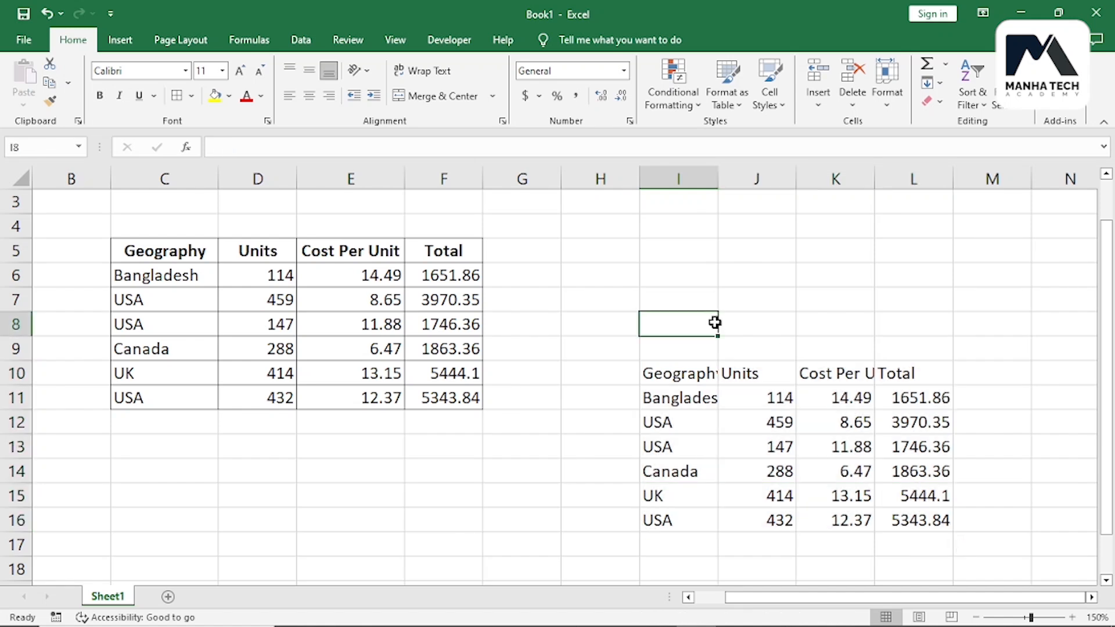
Step: Change the country in C7 to India to test the linked table
left_click(144, 296)
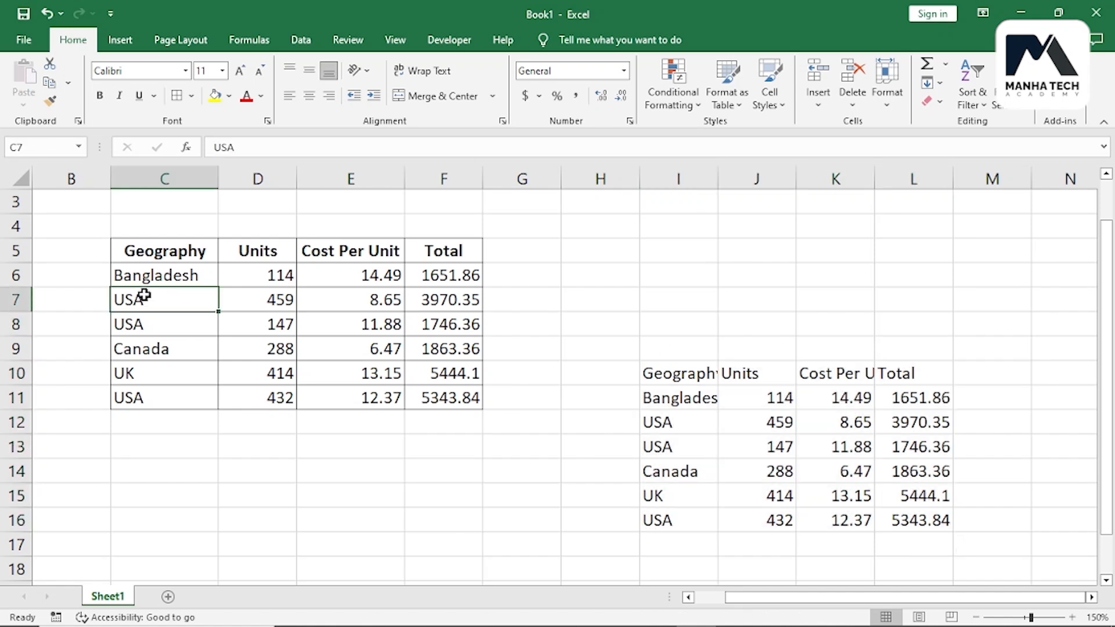
type("India")
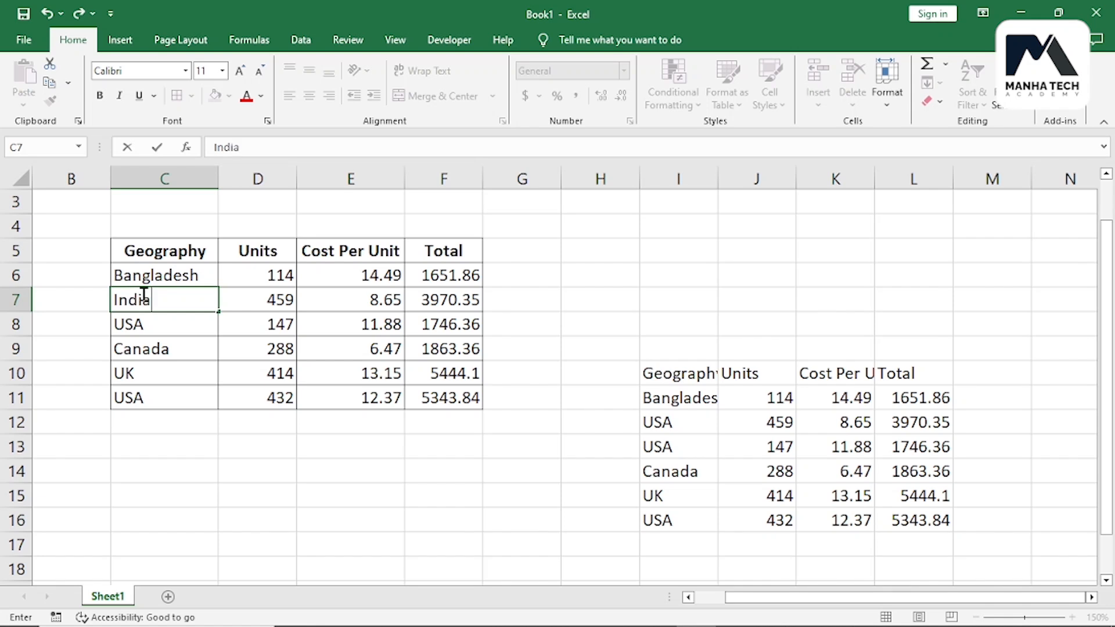
key("Return")
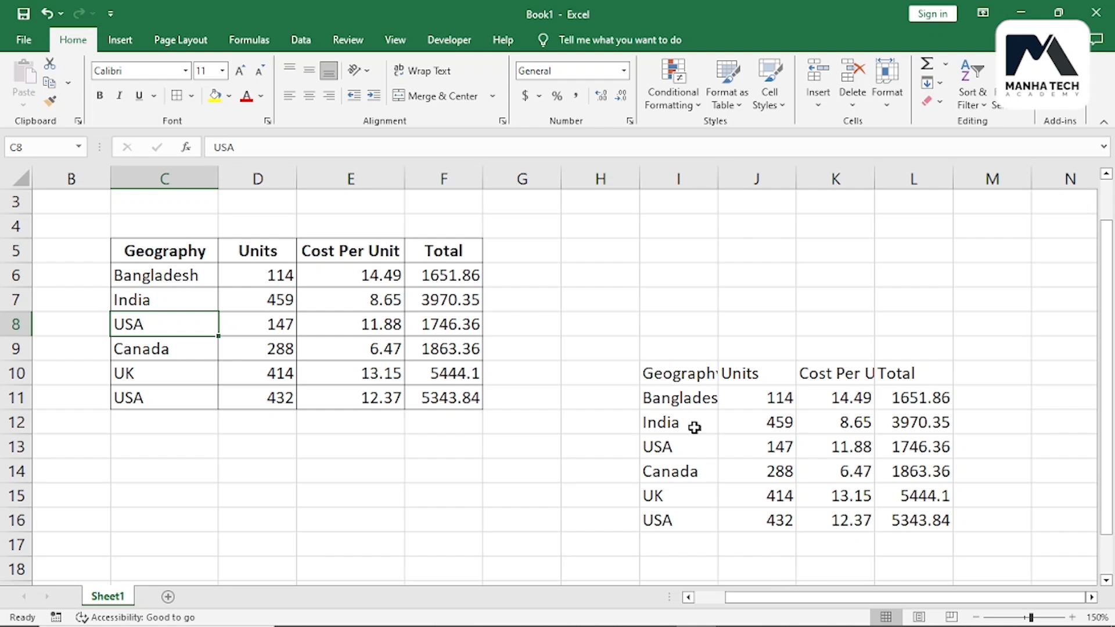
Step: Clear the linked table in I10:L16
left_click_drag(683, 373, 906, 517)
key("Delete")
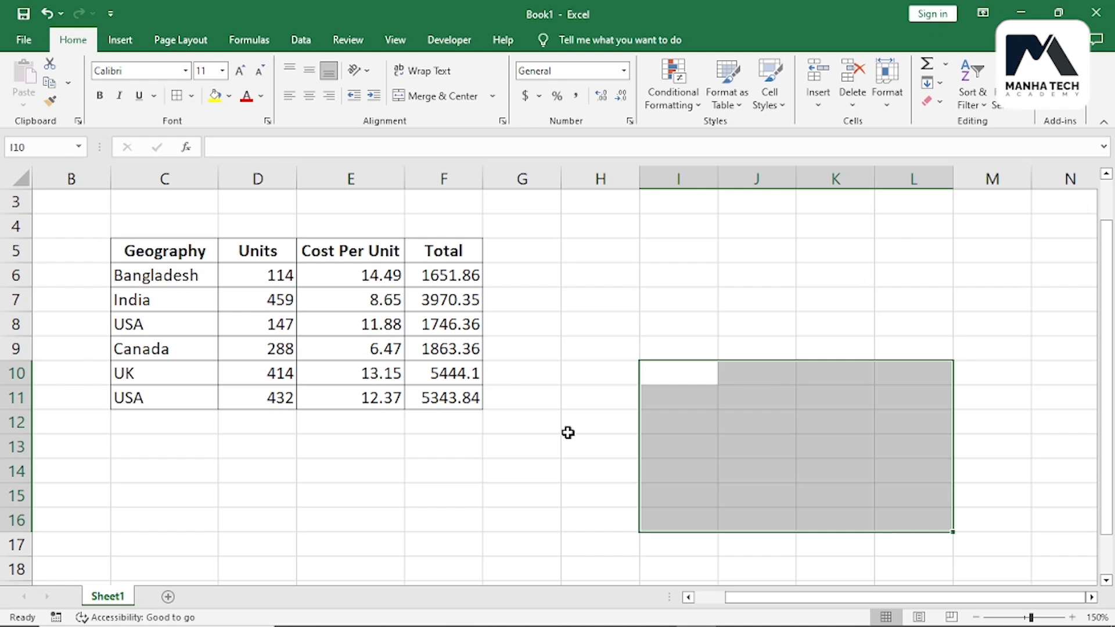
left_click(573, 373)
Step: Copy the table C5:F11 and preview the Picture paste option
left_click_drag(162, 249, 437, 397)
key("ctrl+c")
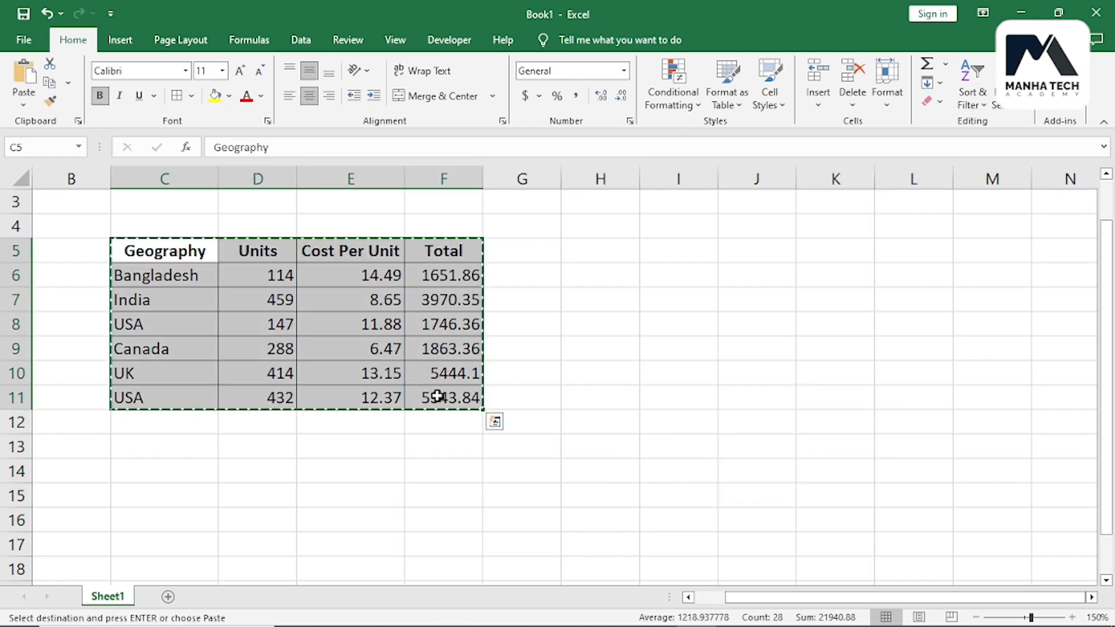
left_click(23, 108)
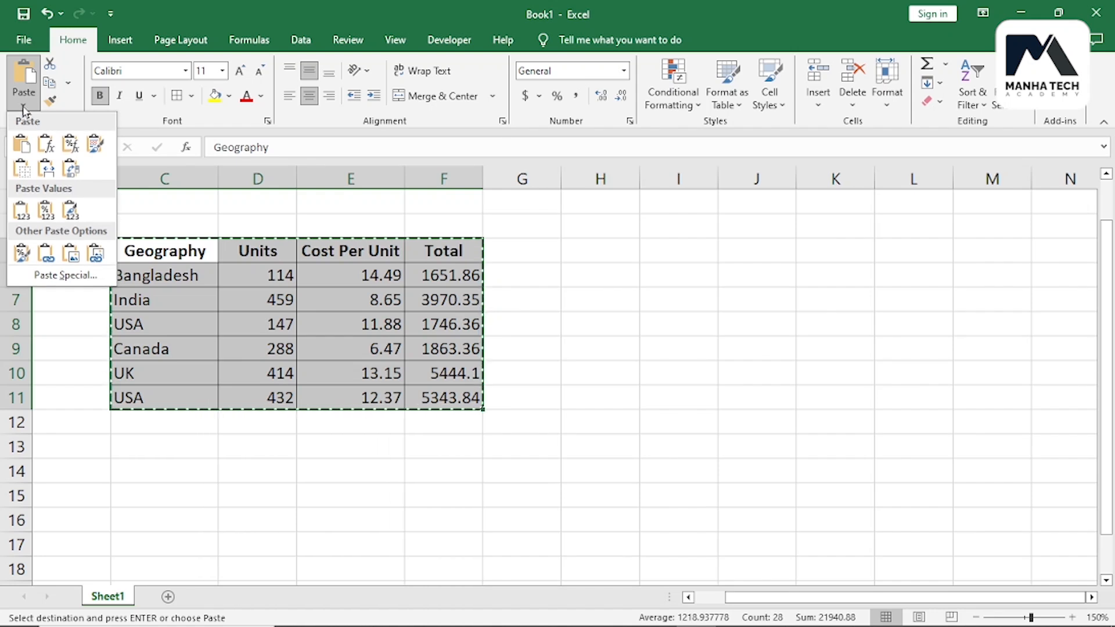
left_click(71, 256)
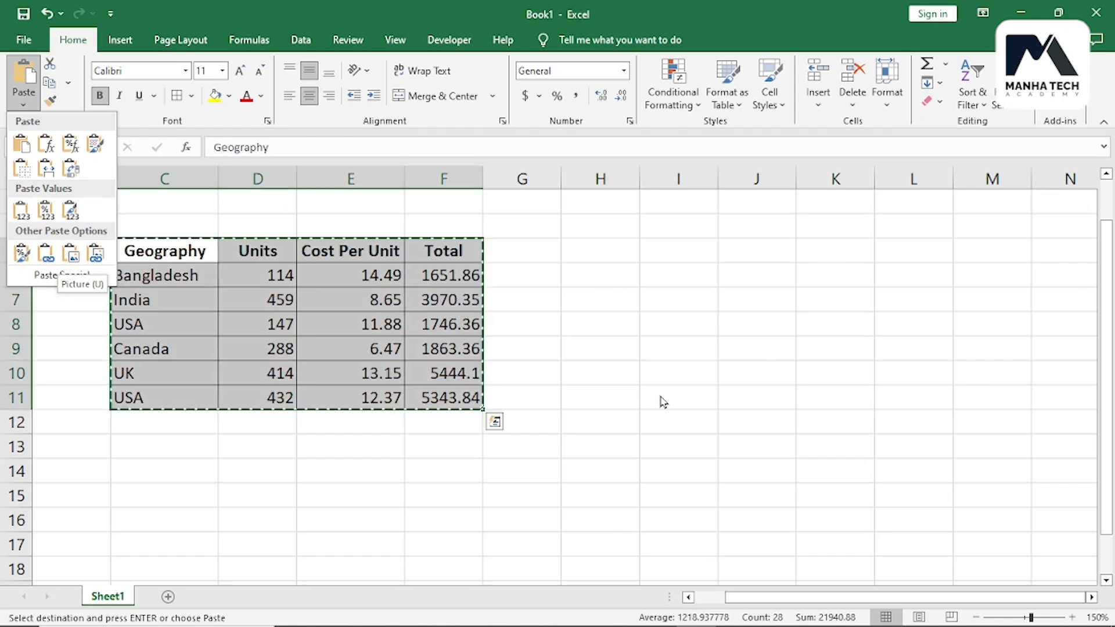
left_click(719, 390)
left_click(753, 373)
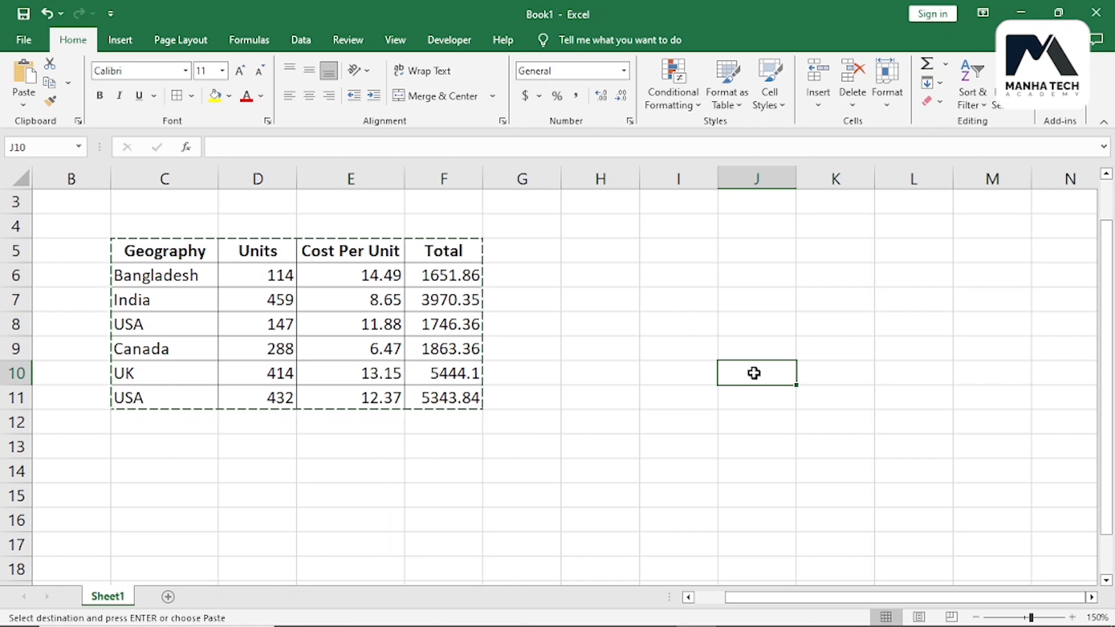
Step: Try to paste the copied table as a picture at cell H9
left_click(624, 348)
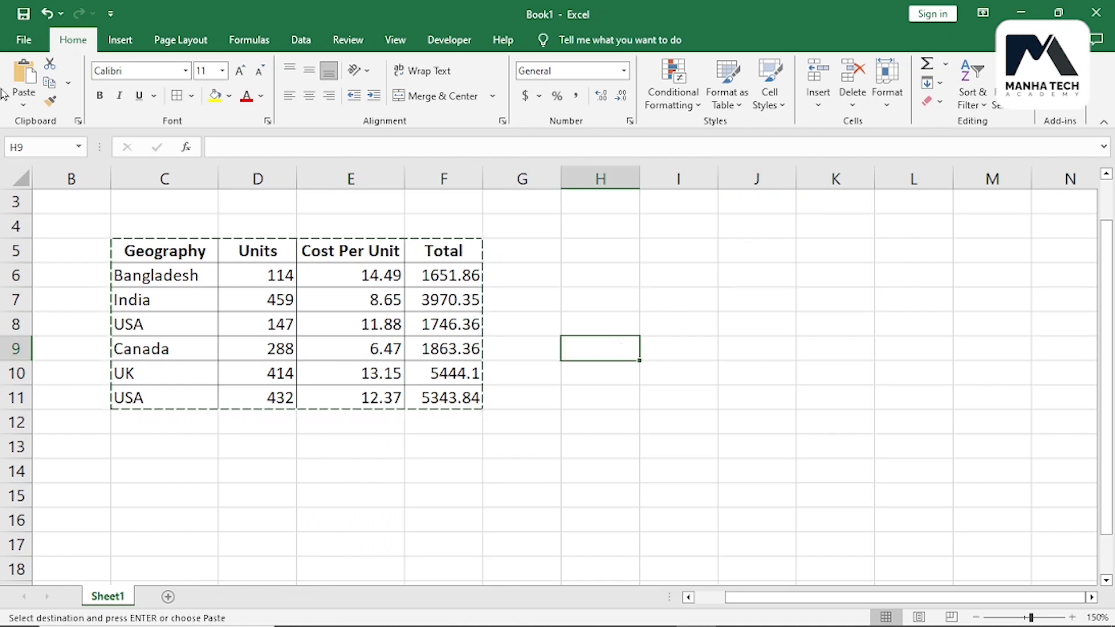
left_click(23, 105)
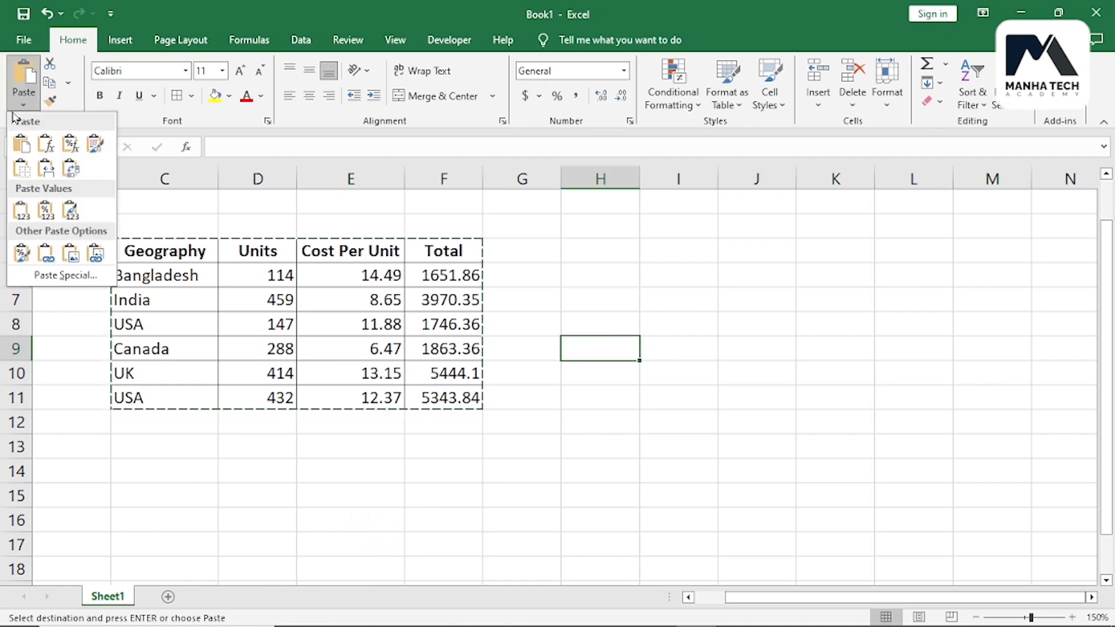
left_click(71, 258)
left_click_drag(855, 342, 831, 413)
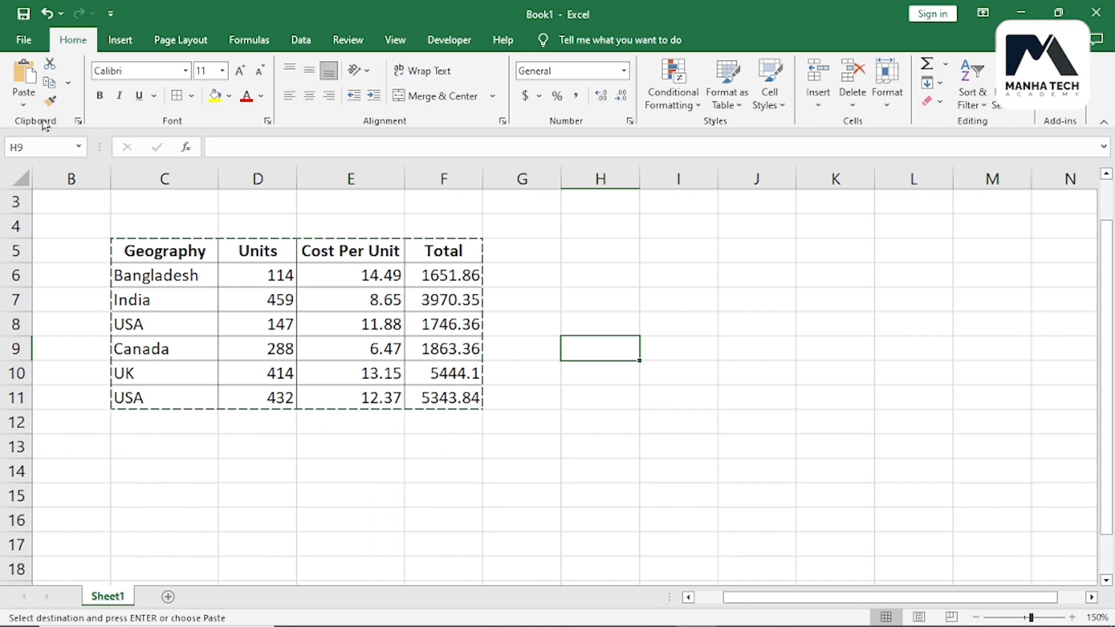
left_click(23, 102)
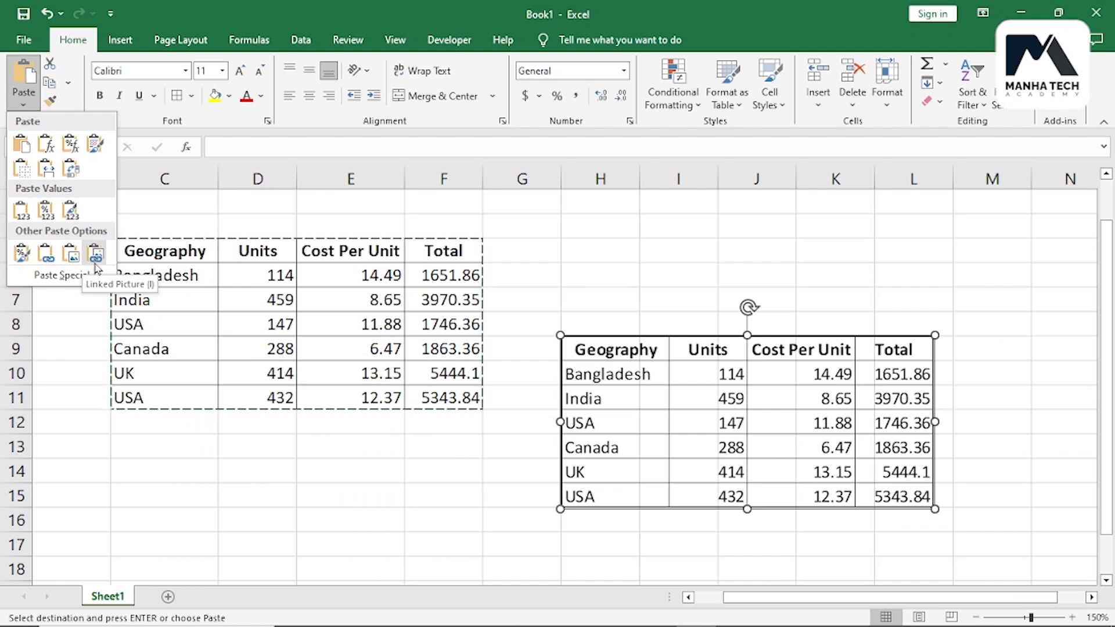
left_click(71, 260)
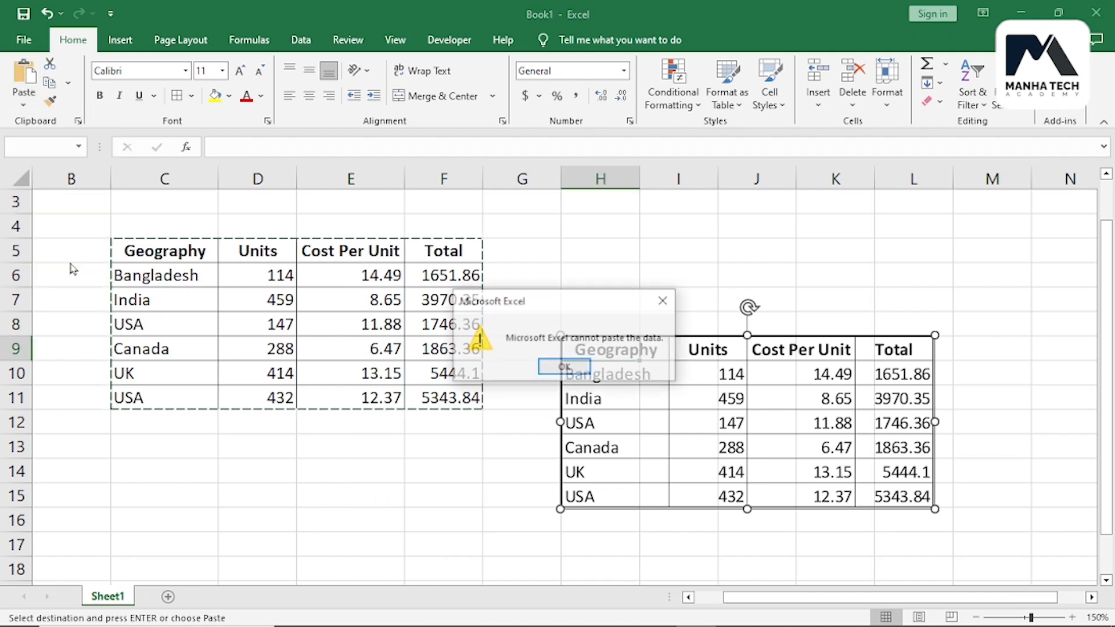
left_click(571, 366)
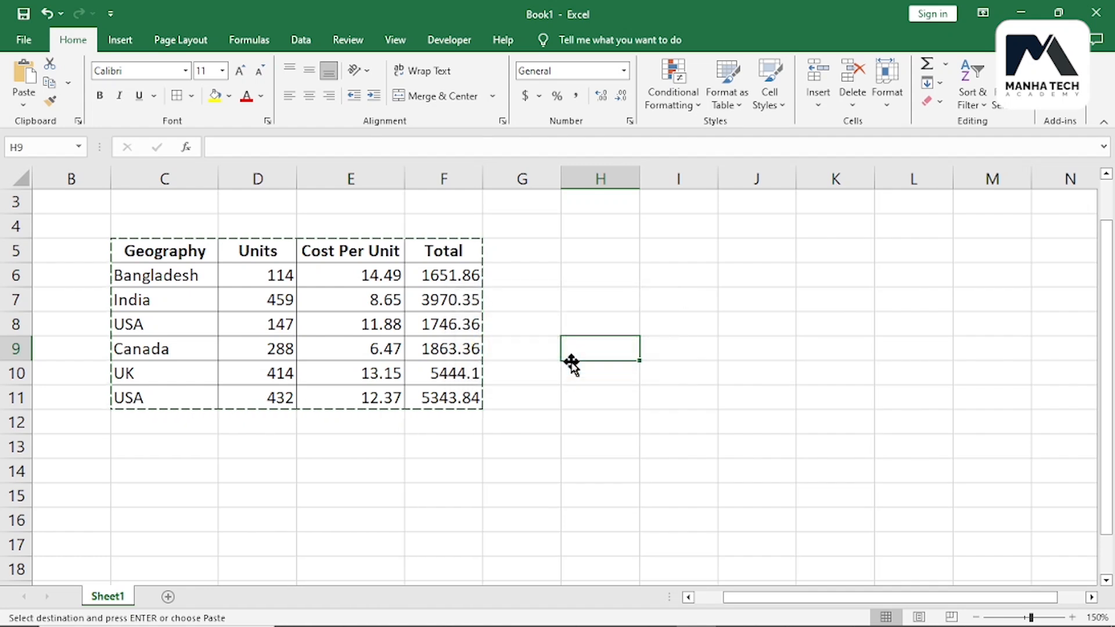
Step: Paste the copied table as a picture at cell I9
left_click(677, 346)
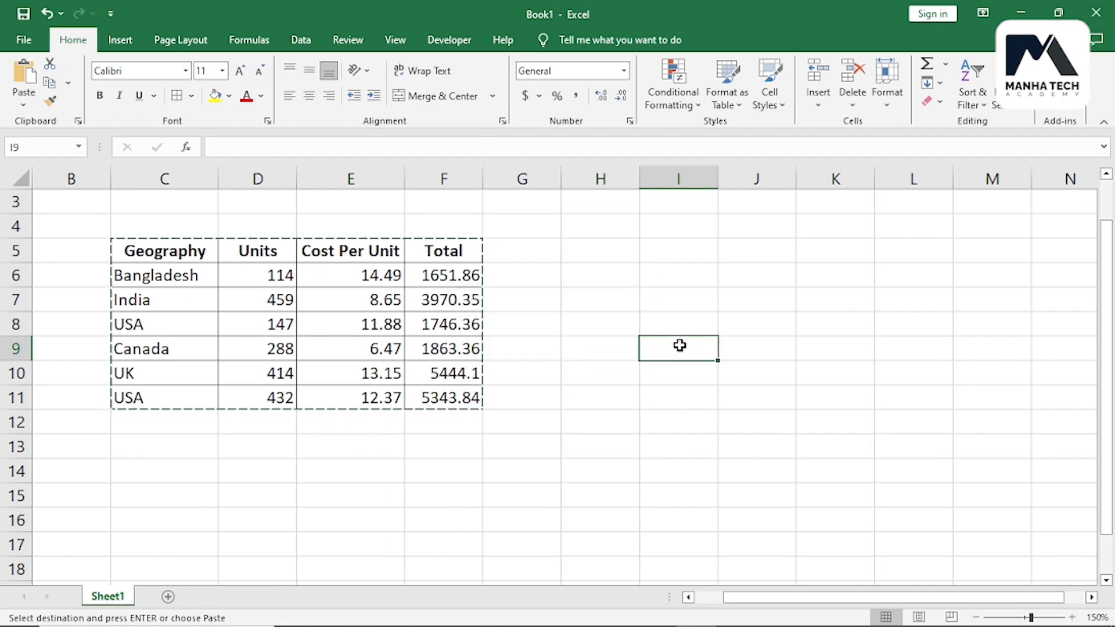
left_click(23, 104)
left_click(71, 255)
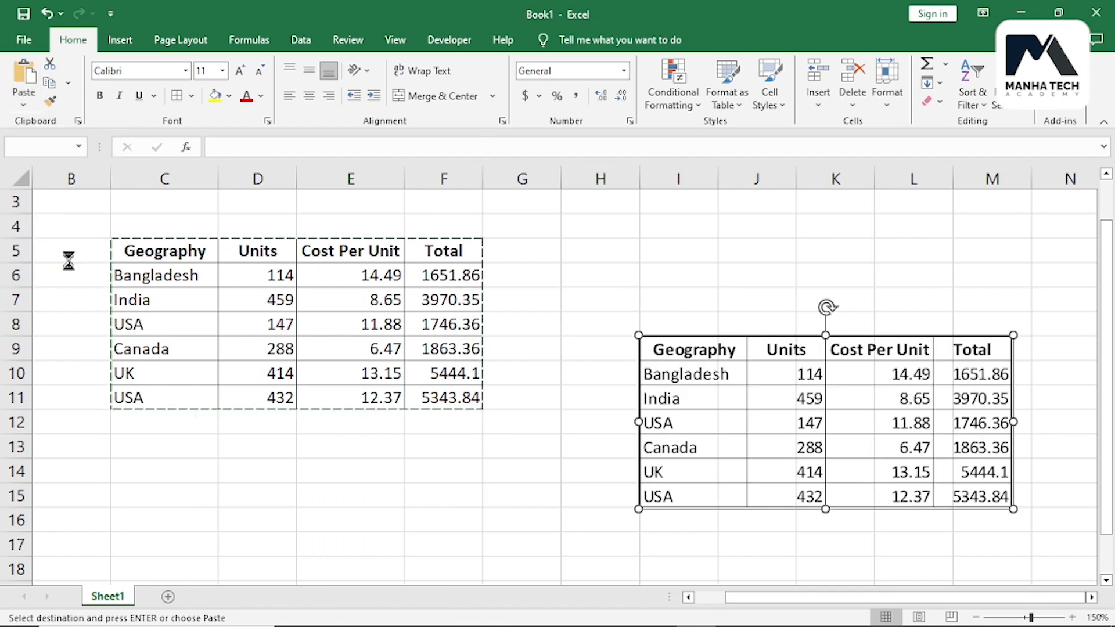
Step: Change the country in C10 to Nepal to test whether the pasted picture updates
left_click(176, 276)
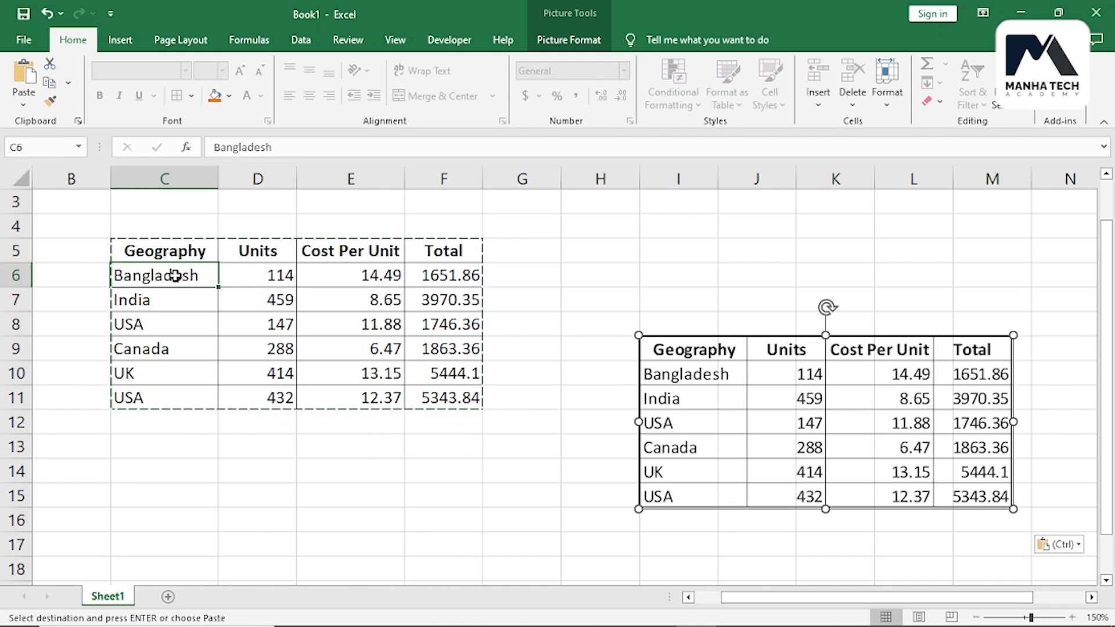
left_click(144, 375)
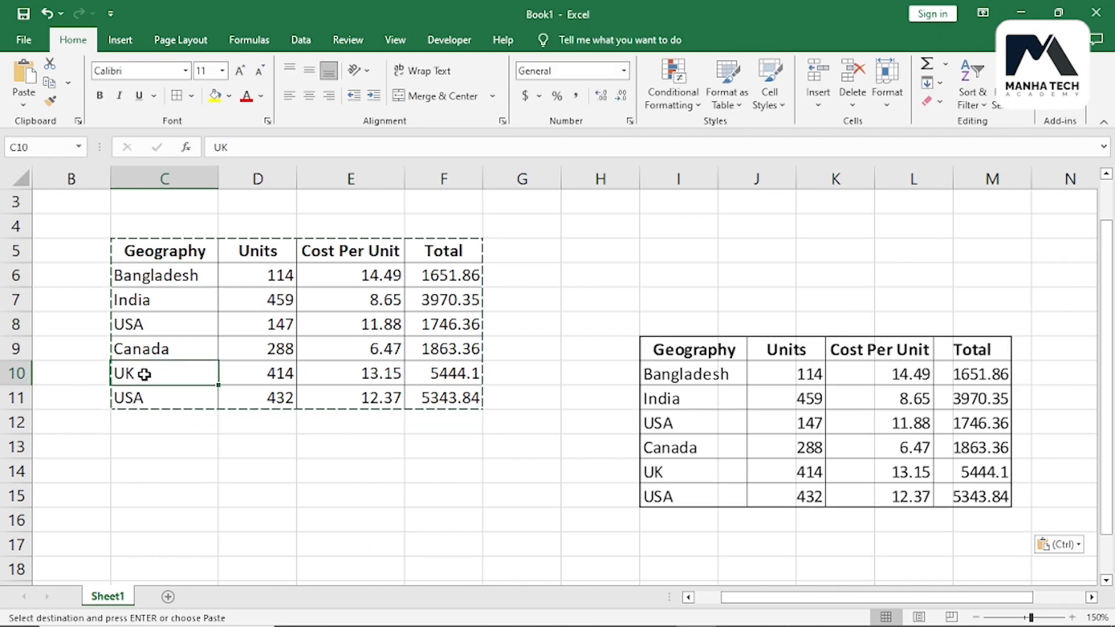
type("Nepal")
key("Return")
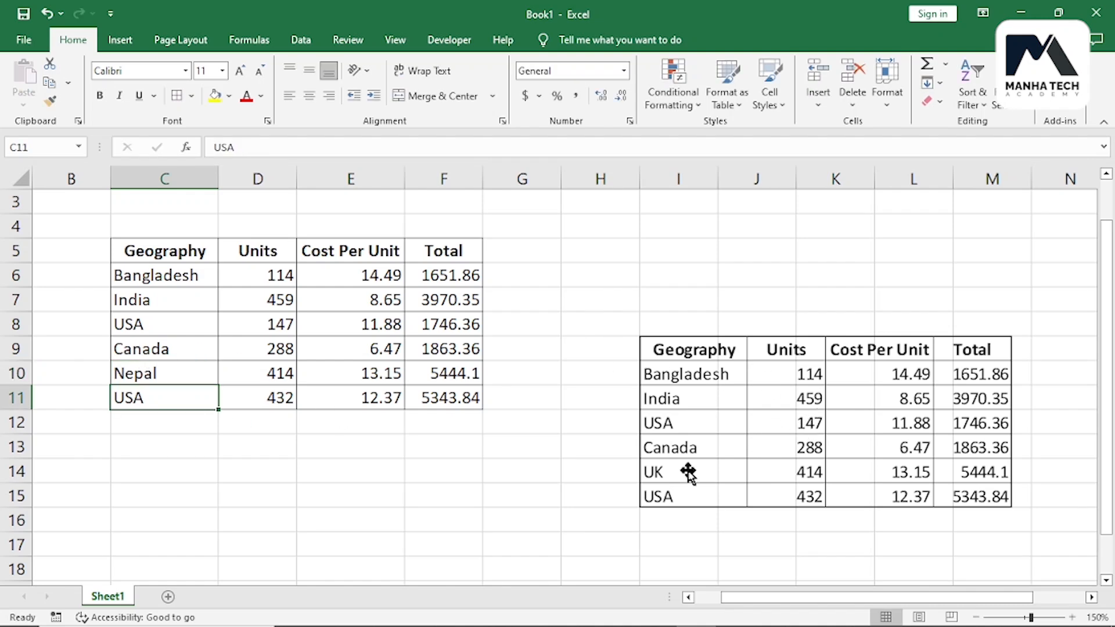
Step: Shift the pasted table picture closer to the source table and delete it
left_click_drag(767, 444, 726, 375)
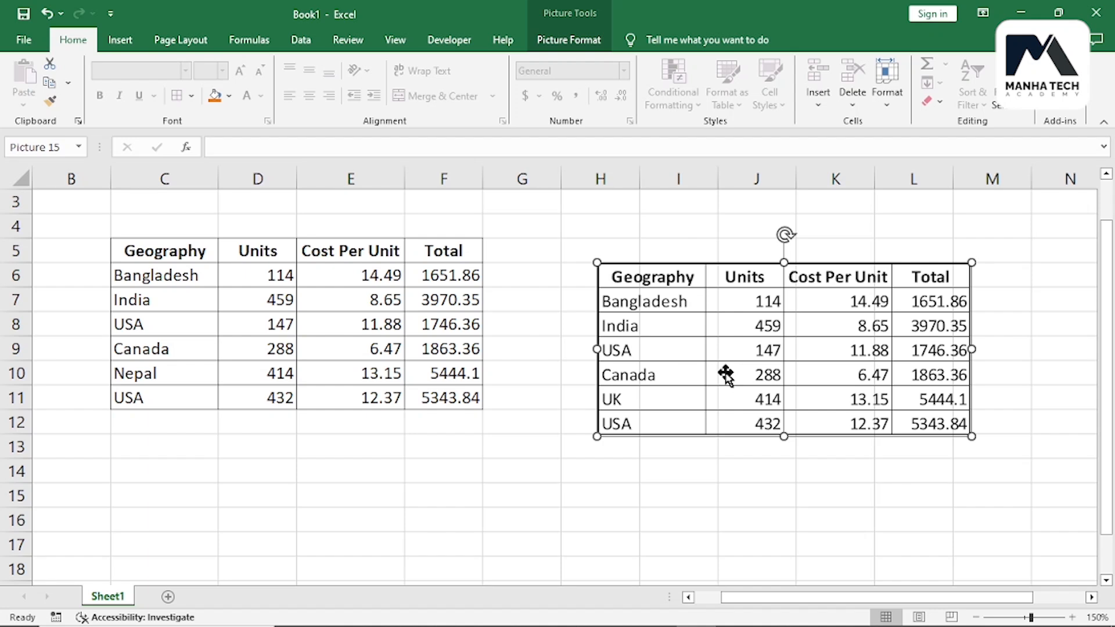
key("Delete")
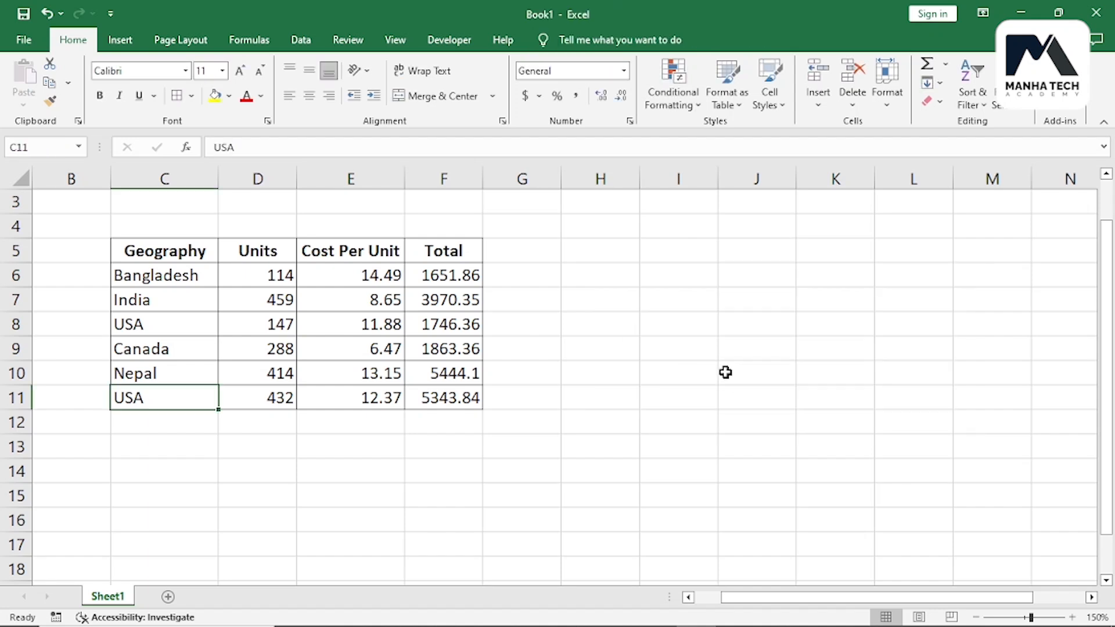
Step: Copy the table C5:F11, paste it as a linked picture at cell I11, and move the picture beside the source table
left_click_drag(173, 262, 435, 396)
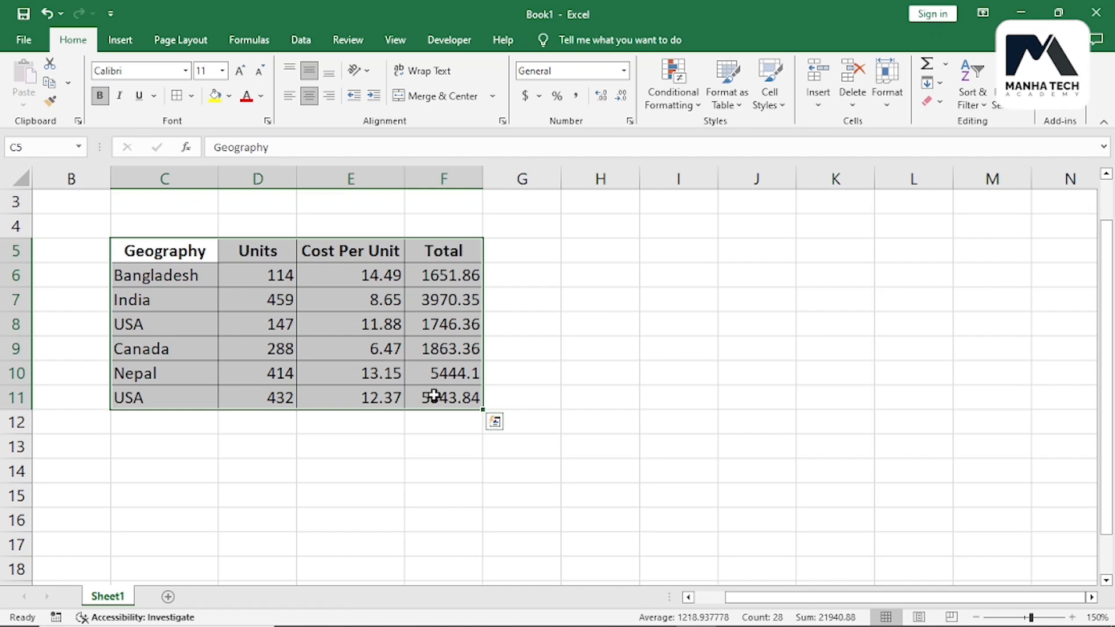
key("ctrl+c")
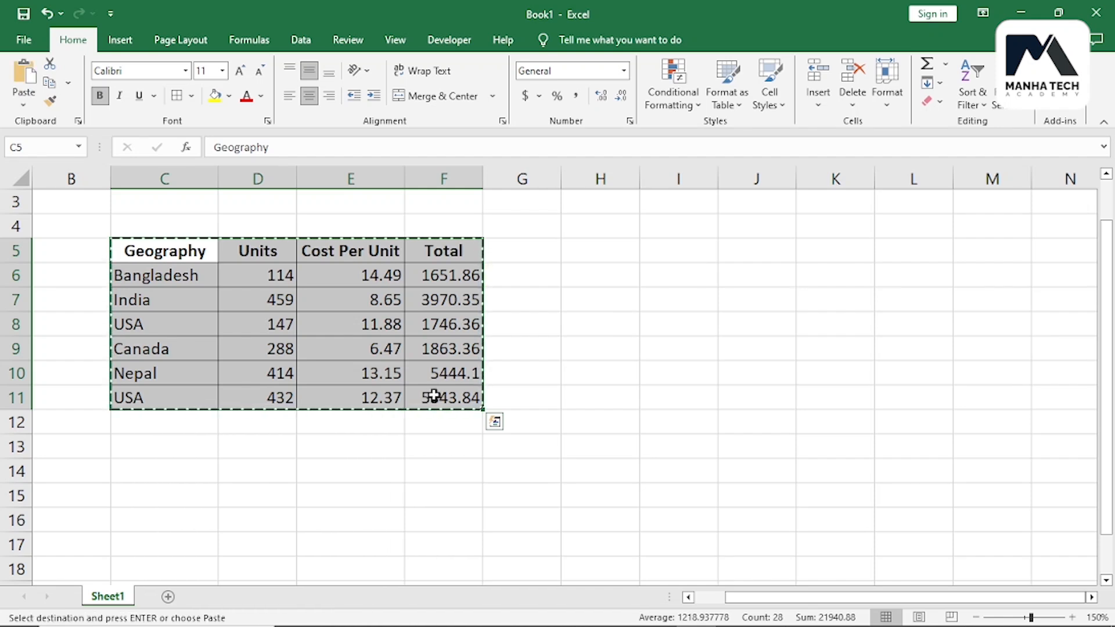
left_click(671, 390)
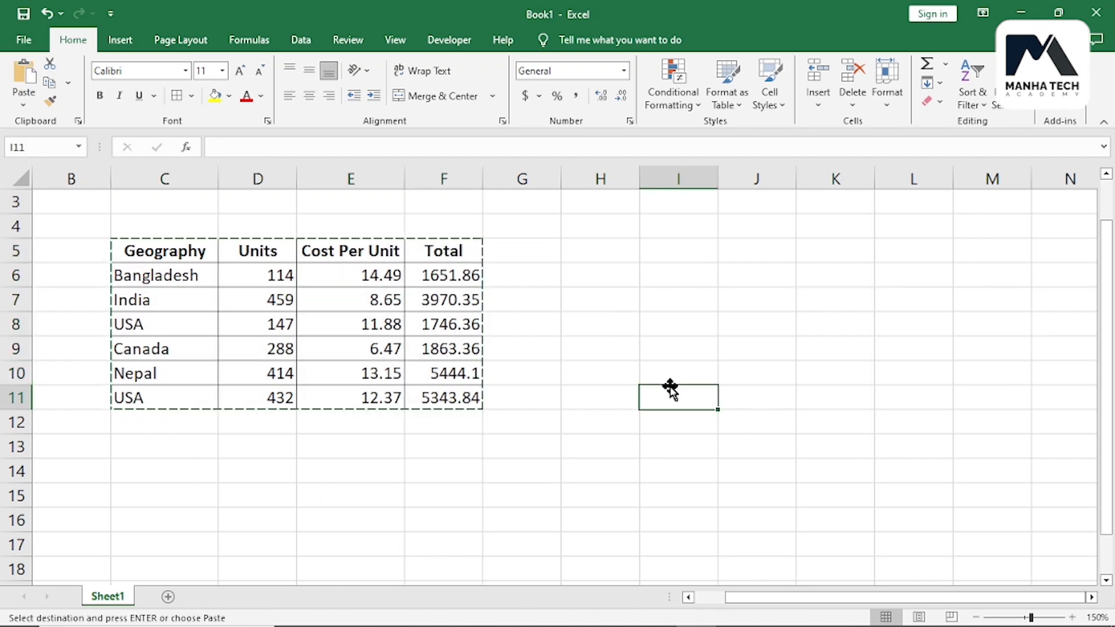
left_click(24, 107)
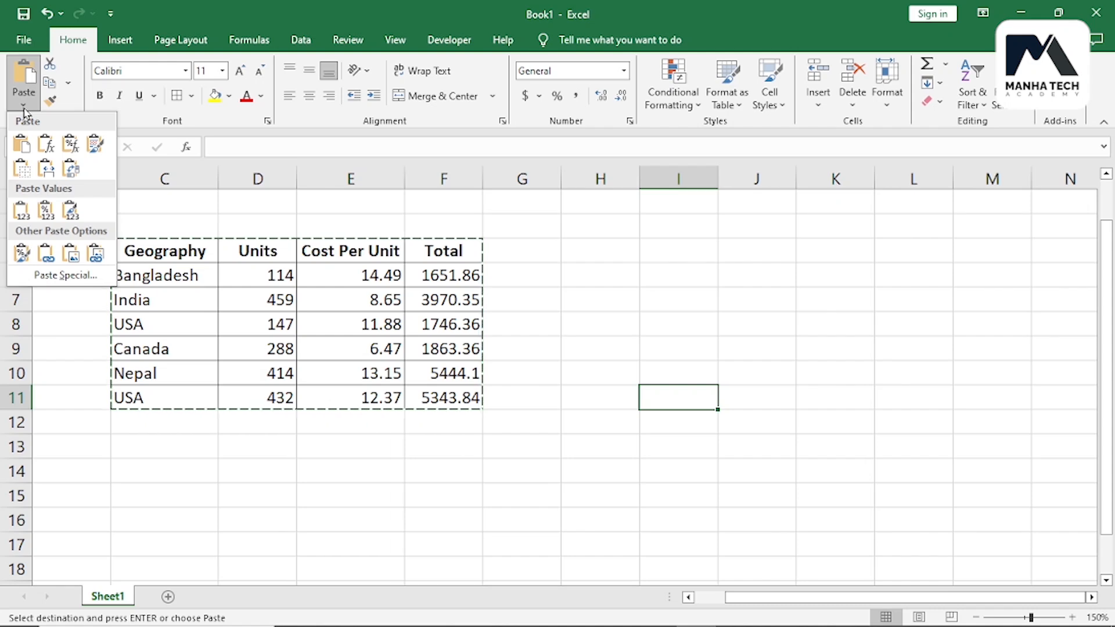
left_click(96, 256)
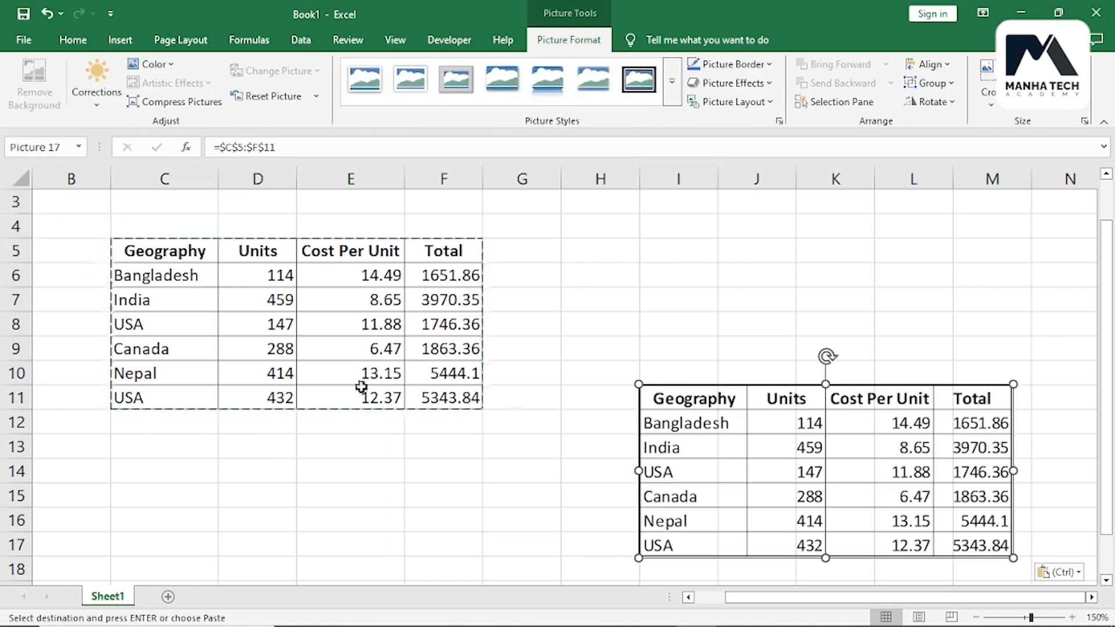
left_click_drag(840, 499, 762, 378)
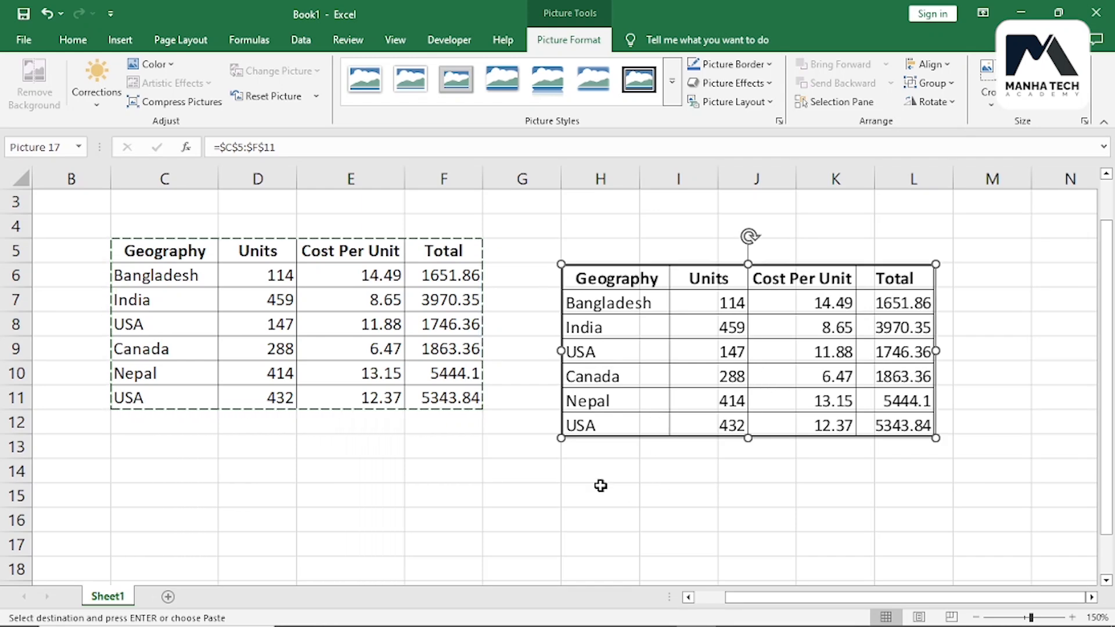
Step: Change the country in C10 to Pakistan and in C8 to Malaysia to test whether the linked picture updates
left_click(160, 375)
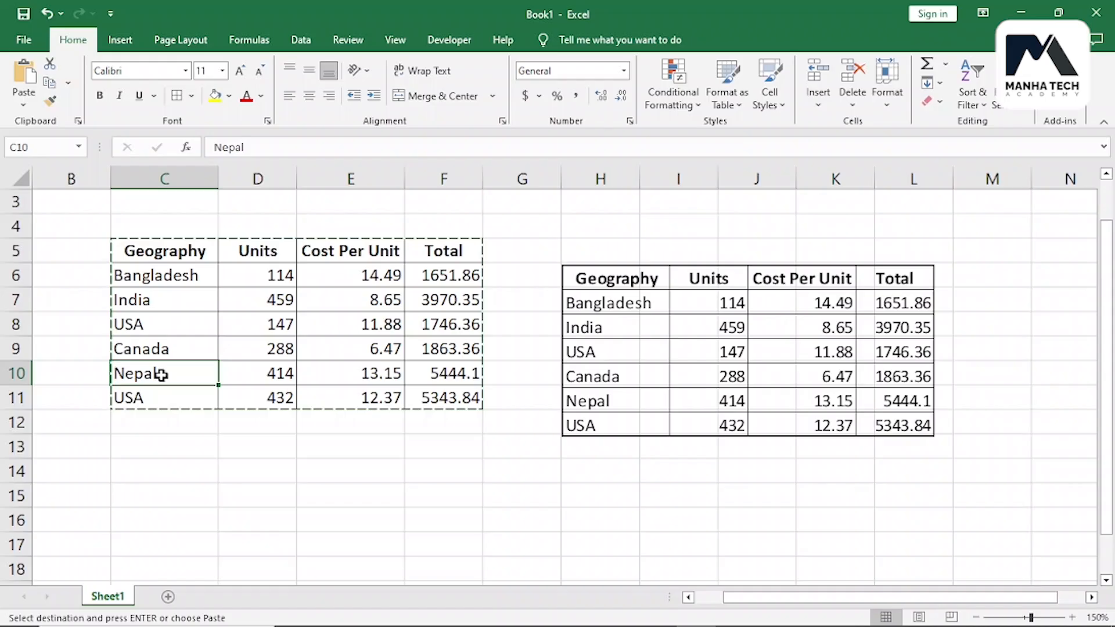
type("Pakistan")
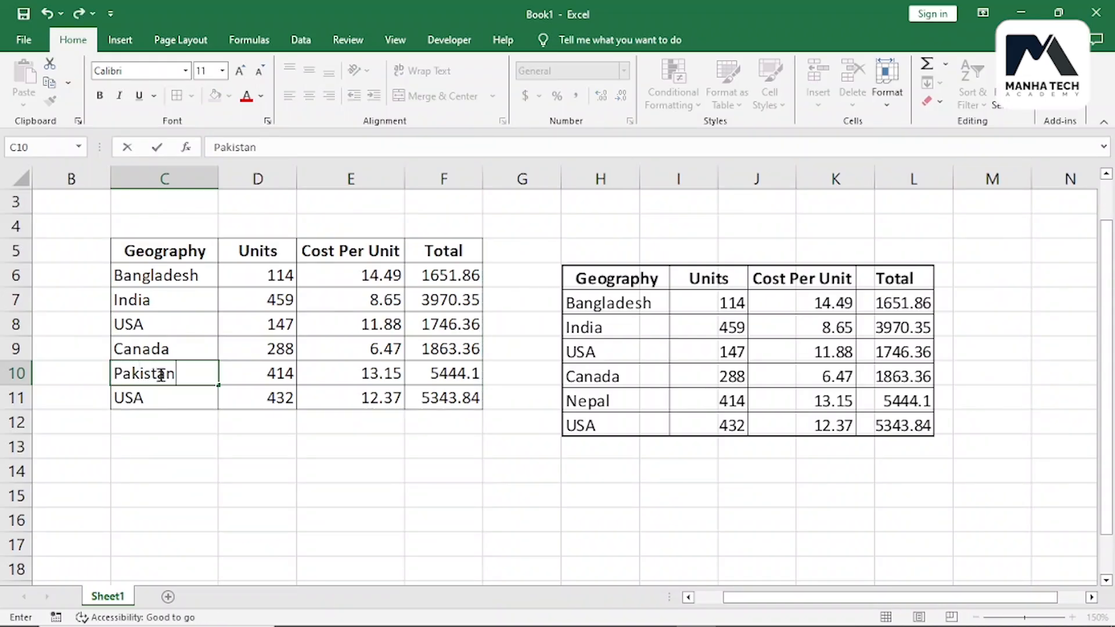
key("Return")
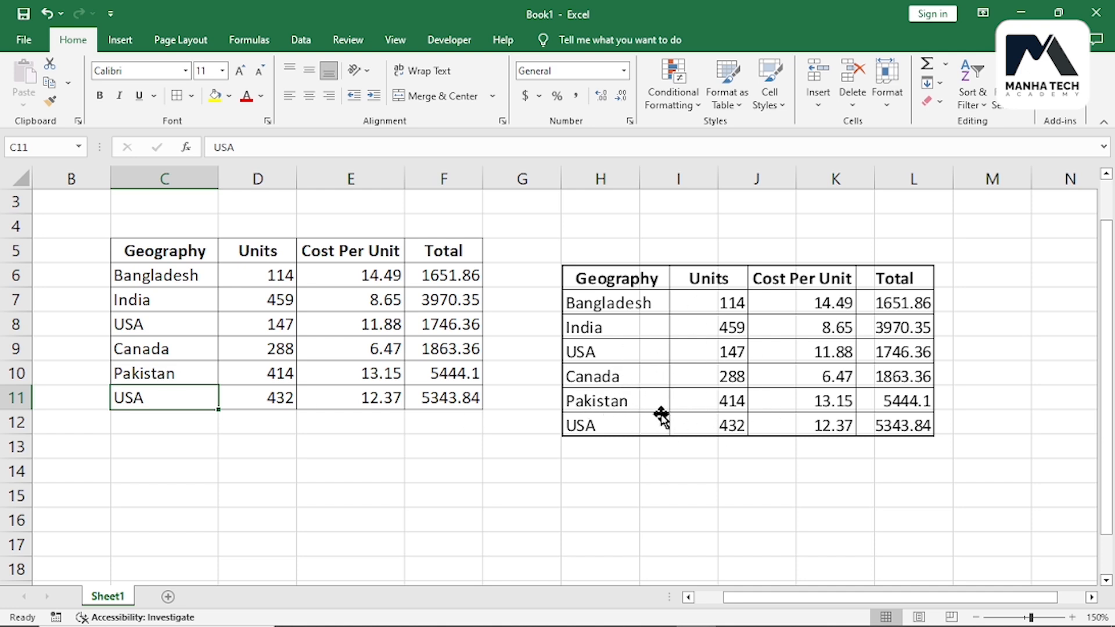
left_click(169, 324)
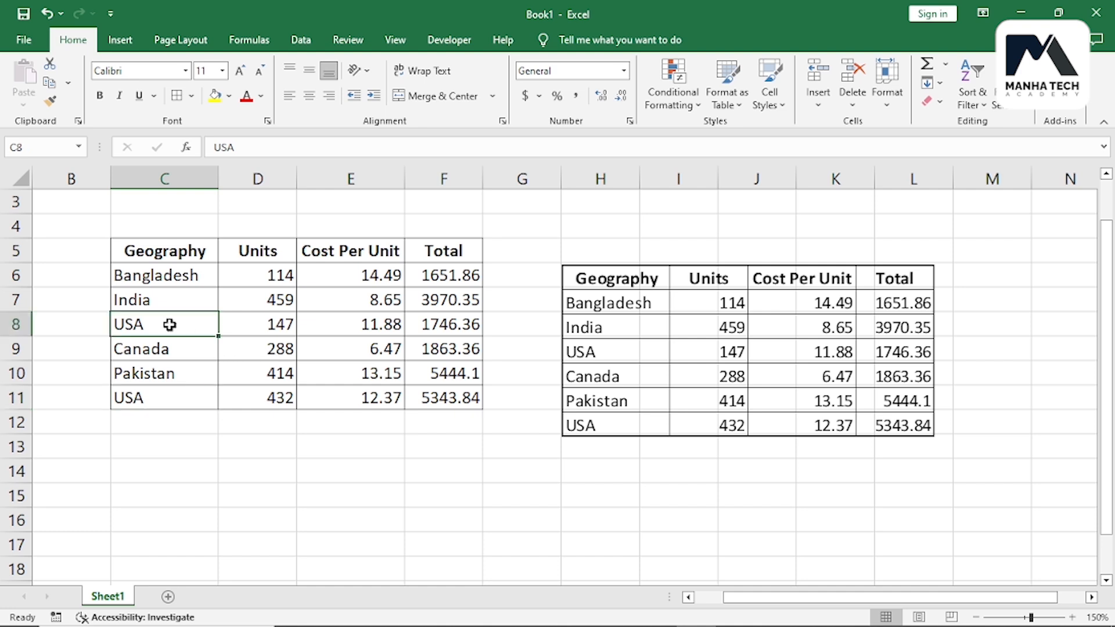
type("Malaysi")
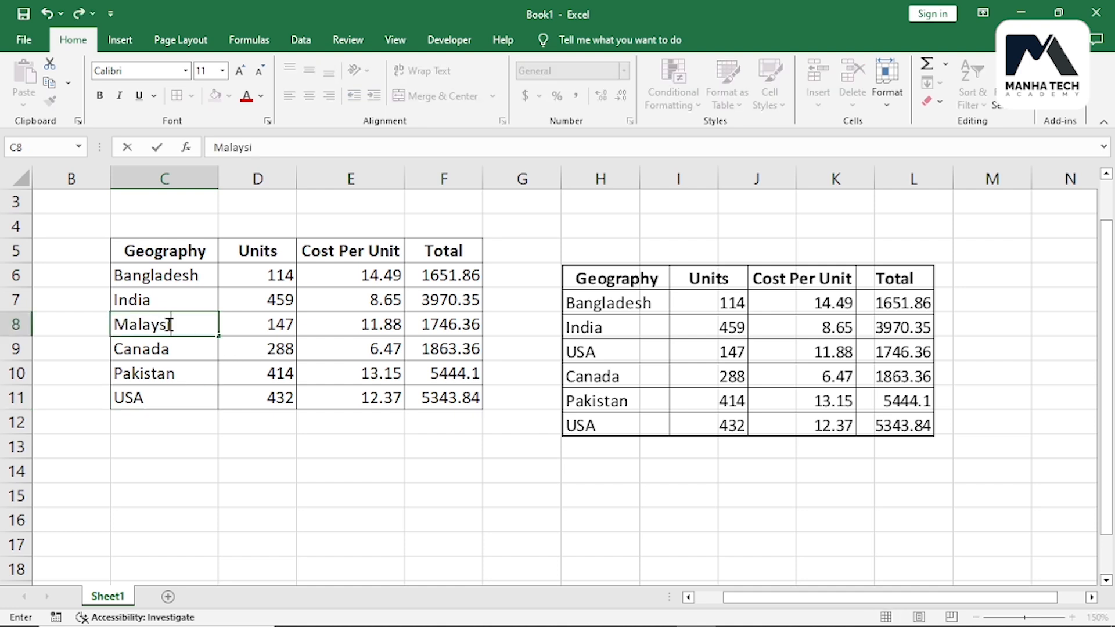
type("a")
key("Return")
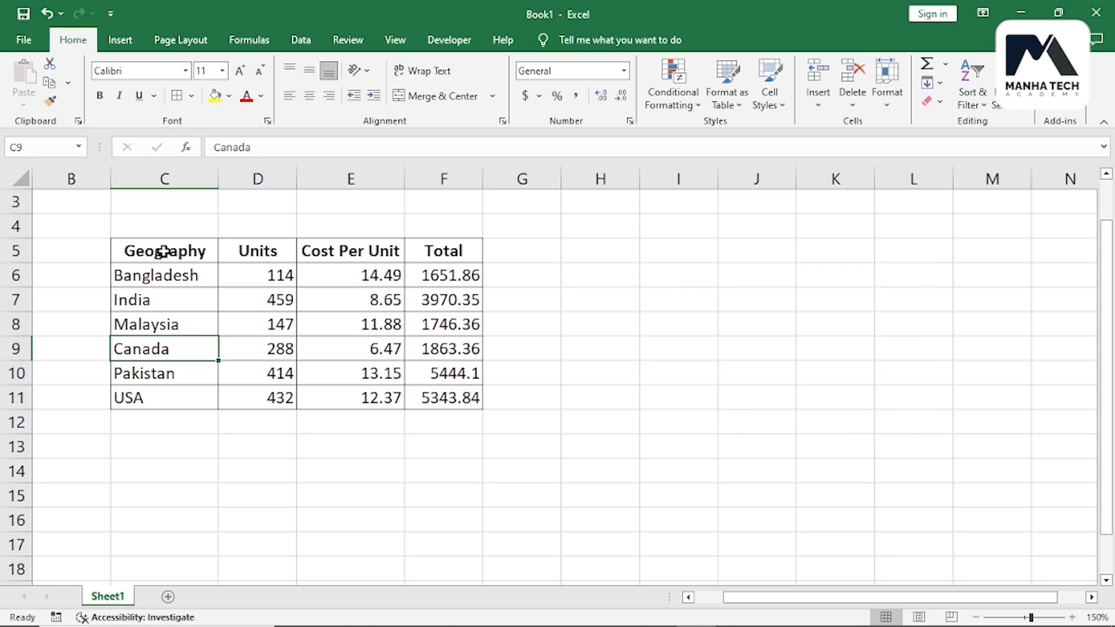
Step: Copy the table C5:F11 and examine the Paste Special options for cell H11 without pasting
left_click_drag(164, 253, 450, 398)
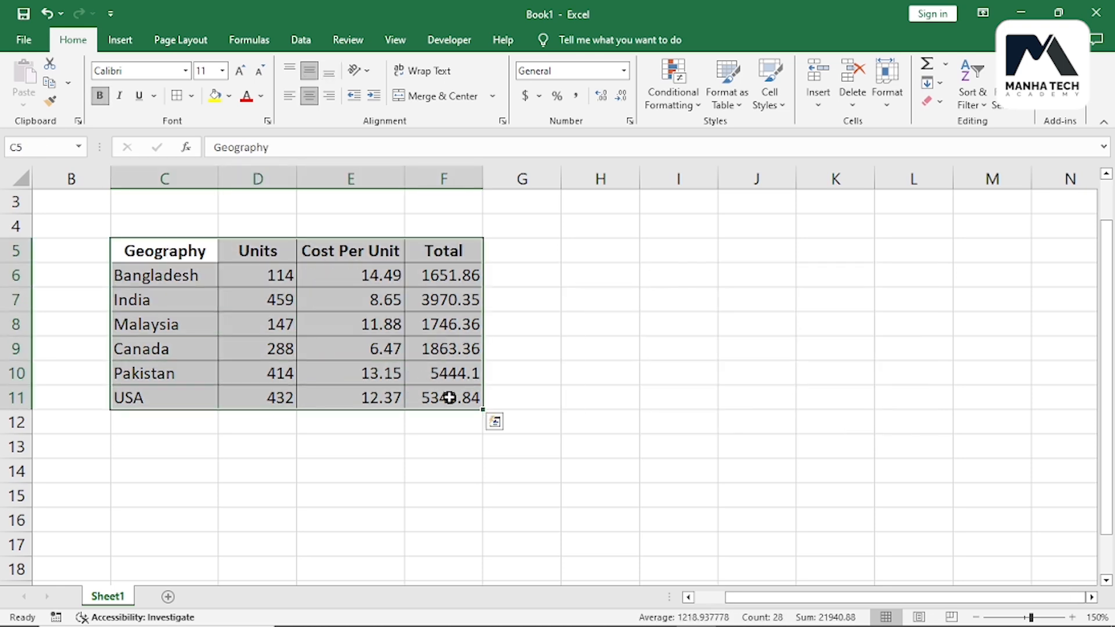
key("ctrl+c")
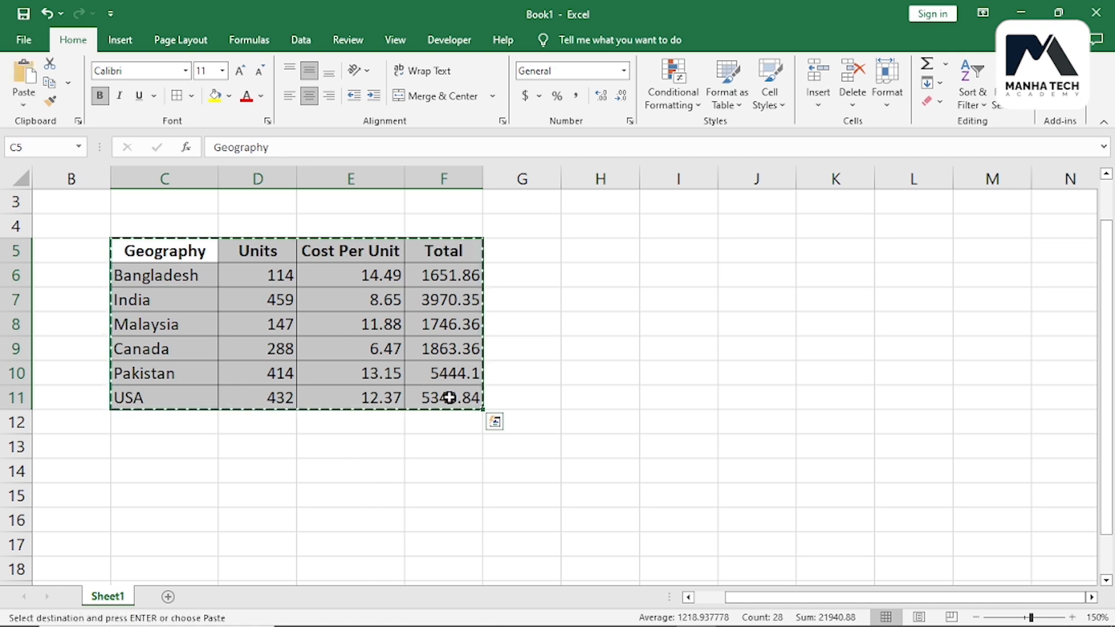
left_click(620, 391)
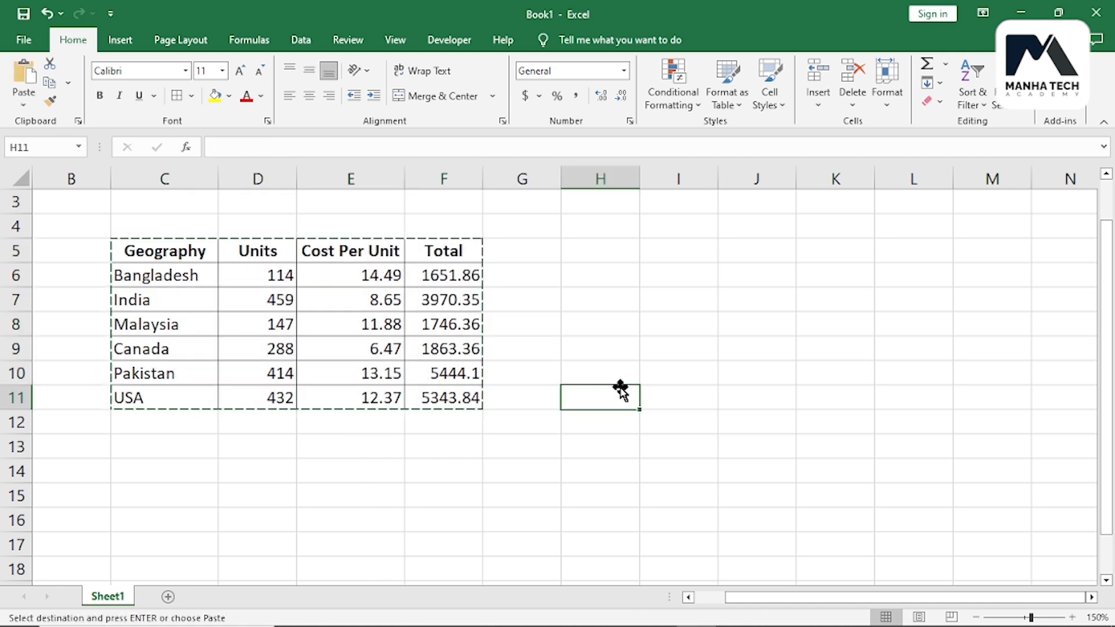
left_click(23, 104)
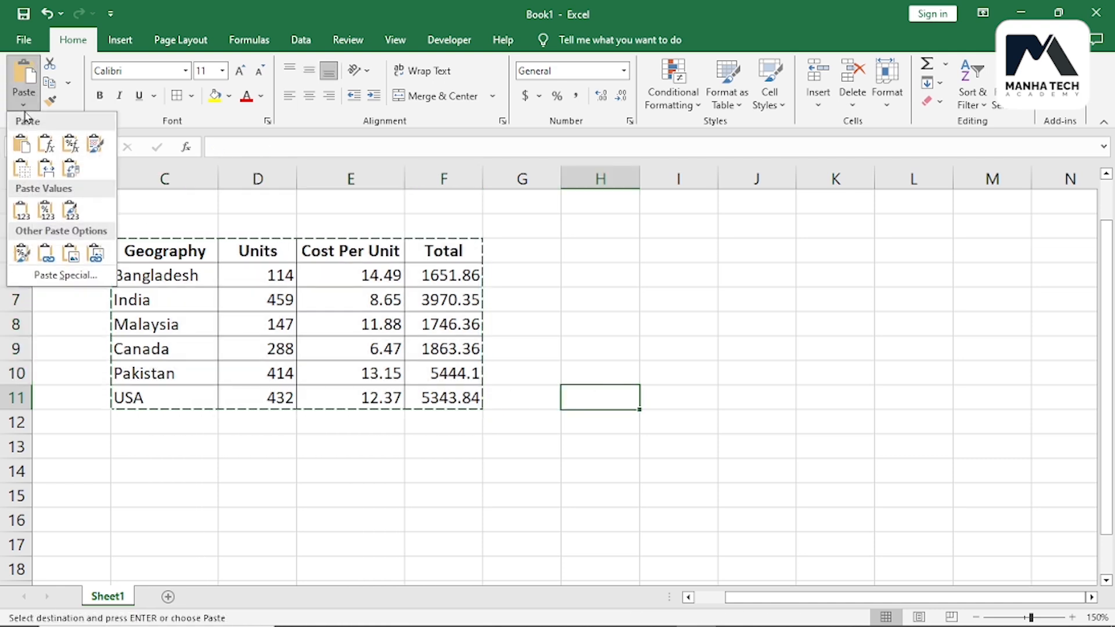
left_click(65, 282)
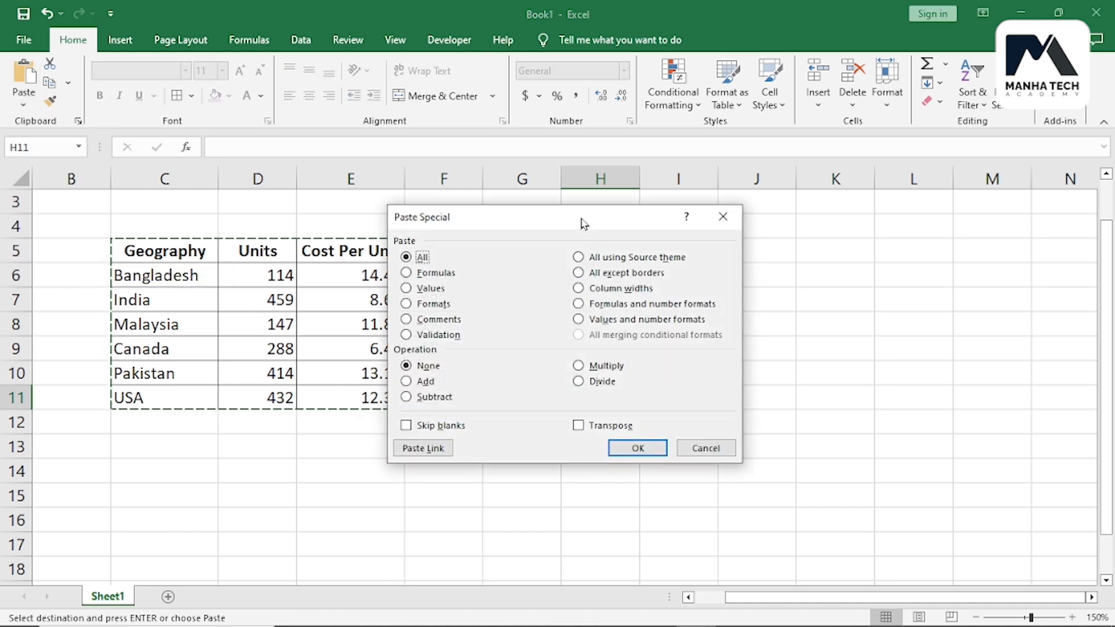
left_click_drag(581, 216, 340, 183)
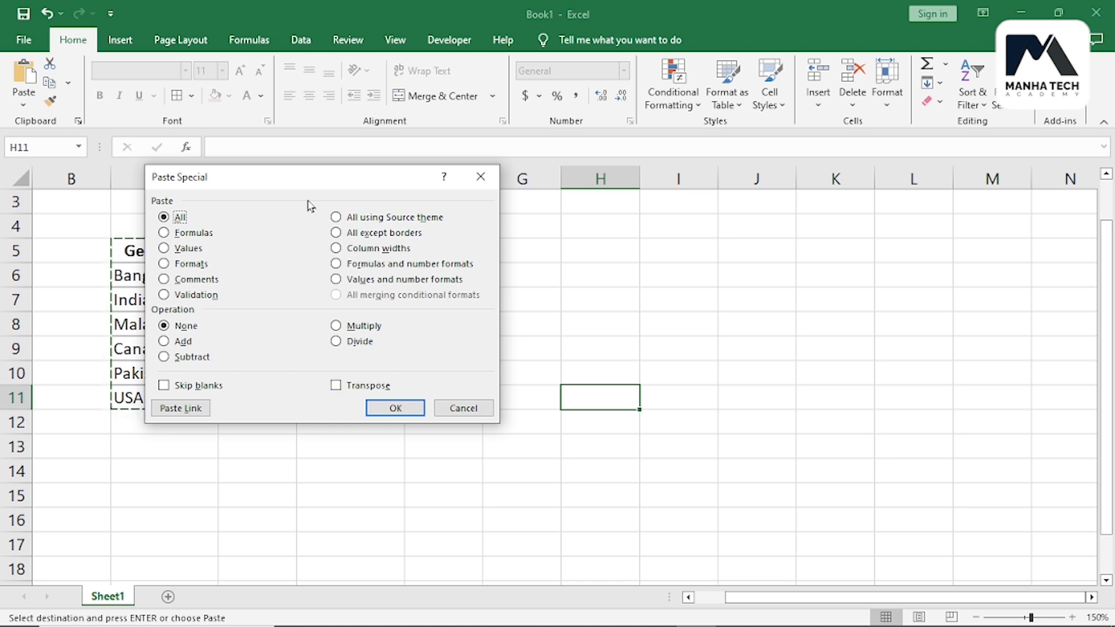
left_click(462, 409)
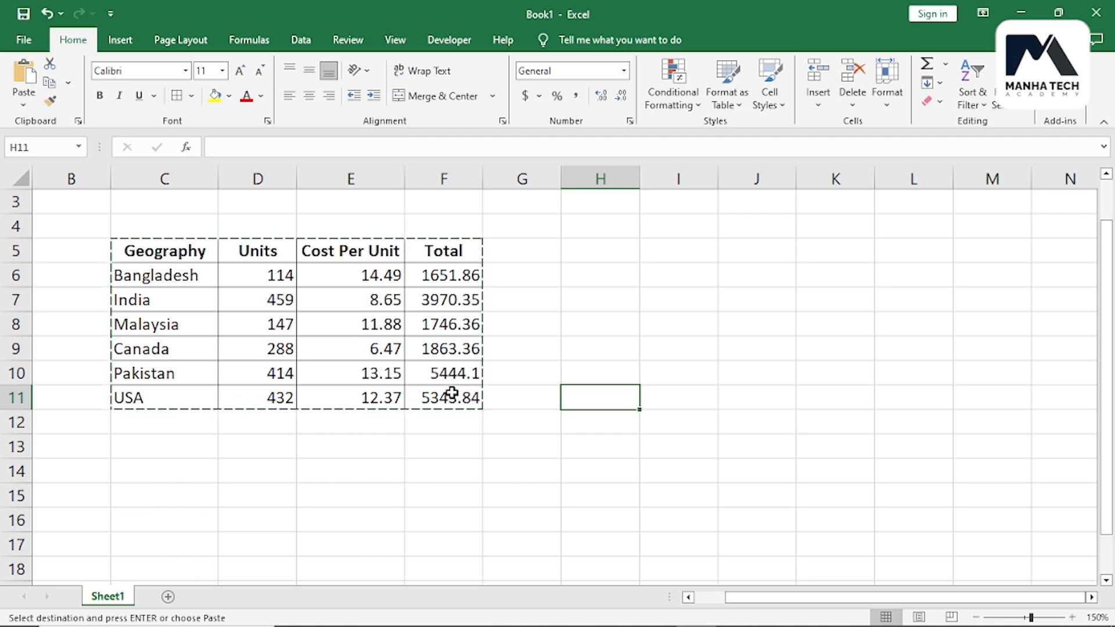
Step: Paste the copied table transposed at cell H9 using Paste Special, and undo the paste
left_click(627, 352)
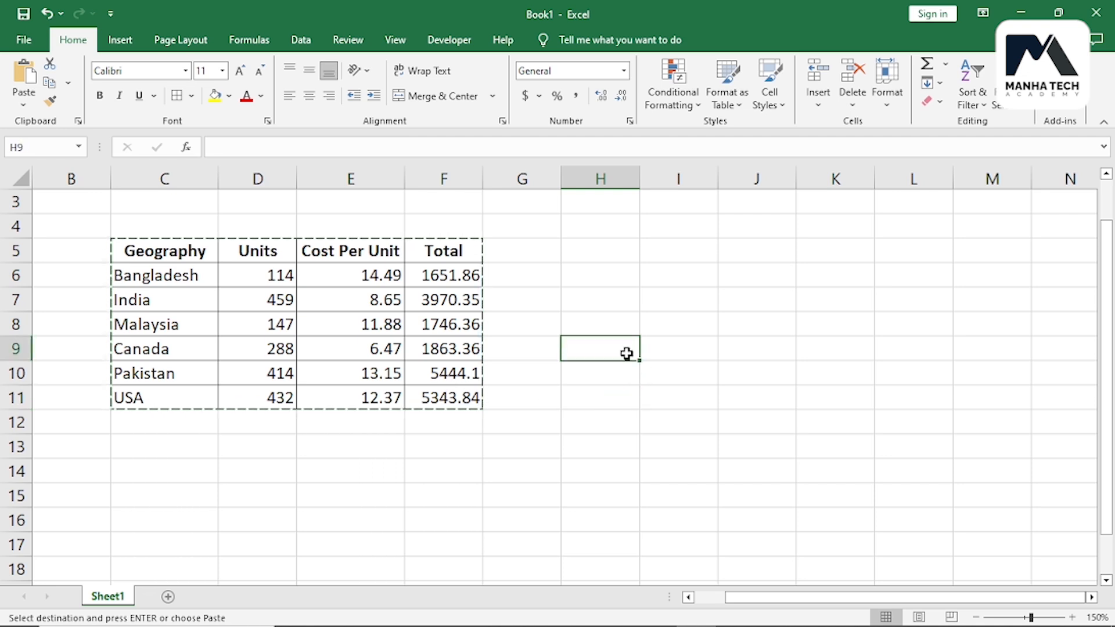
left_click(33, 101)
left_click(87, 277)
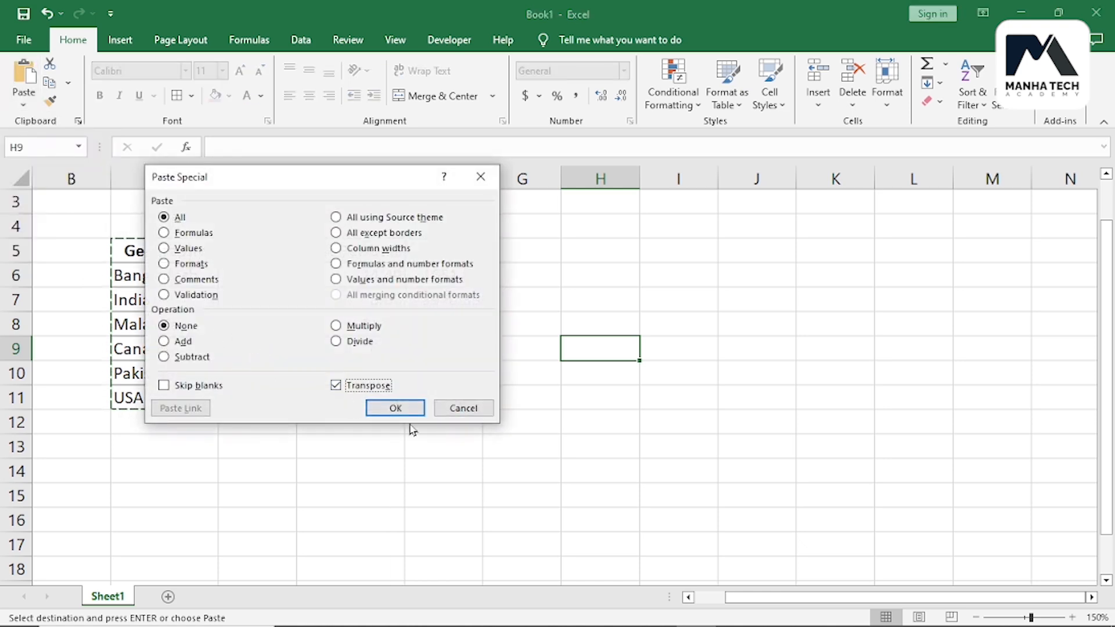
left_click(395, 408)
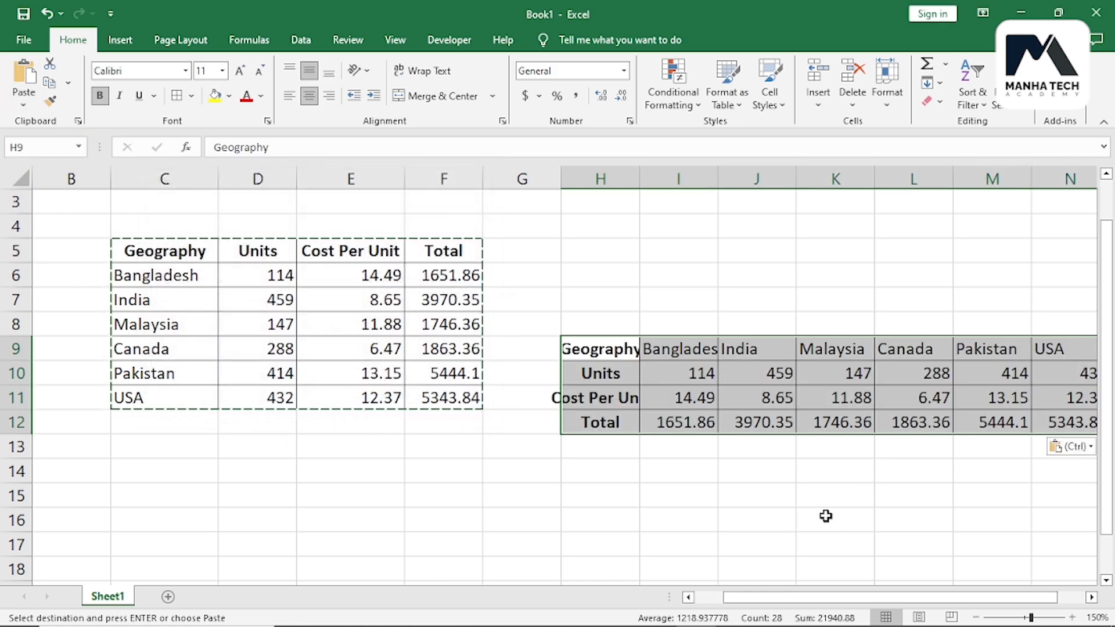
left_click_drag(813, 598, 841, 598)
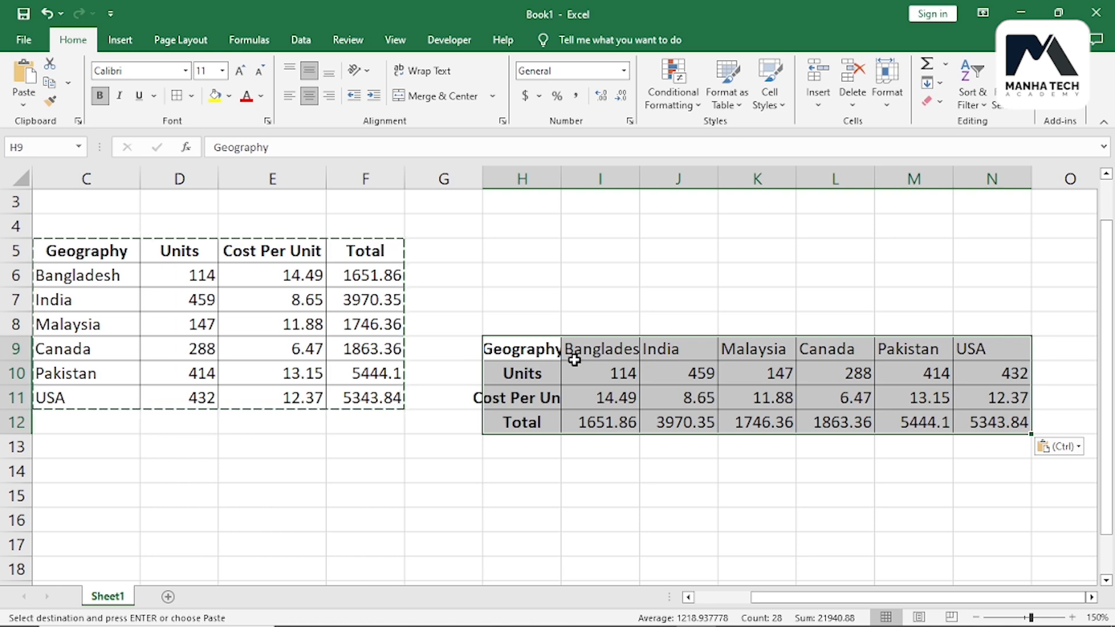
key("ctrl+z")
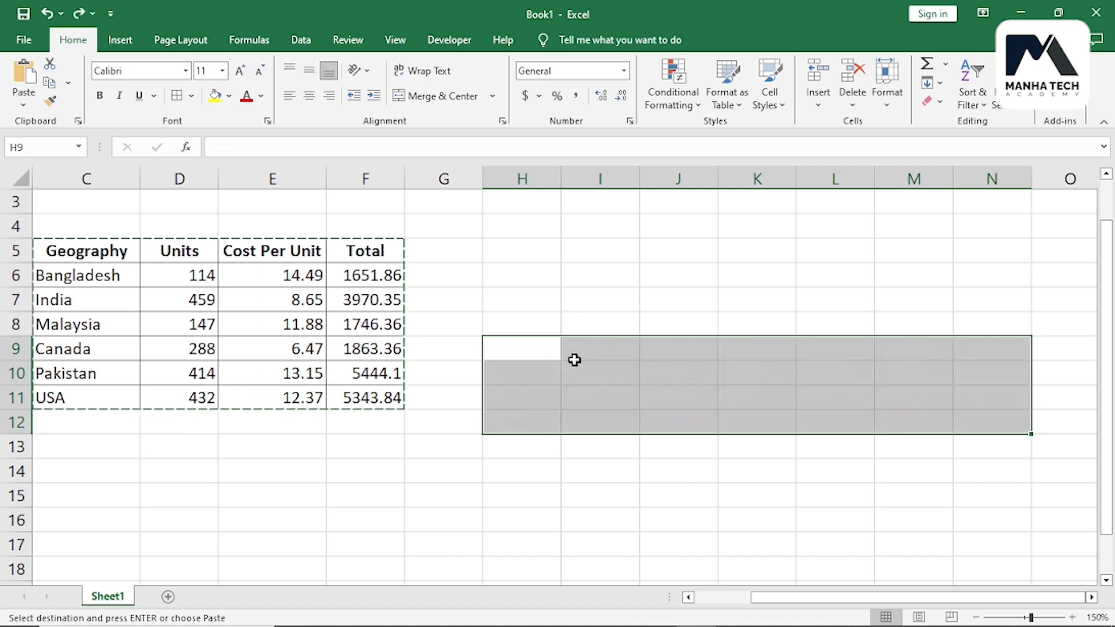
Step: Copy the header and Bangladesh rows C5:F6, paste them transposed at cell H5, and undo the paste
left_click_drag(71, 254, 366, 272)
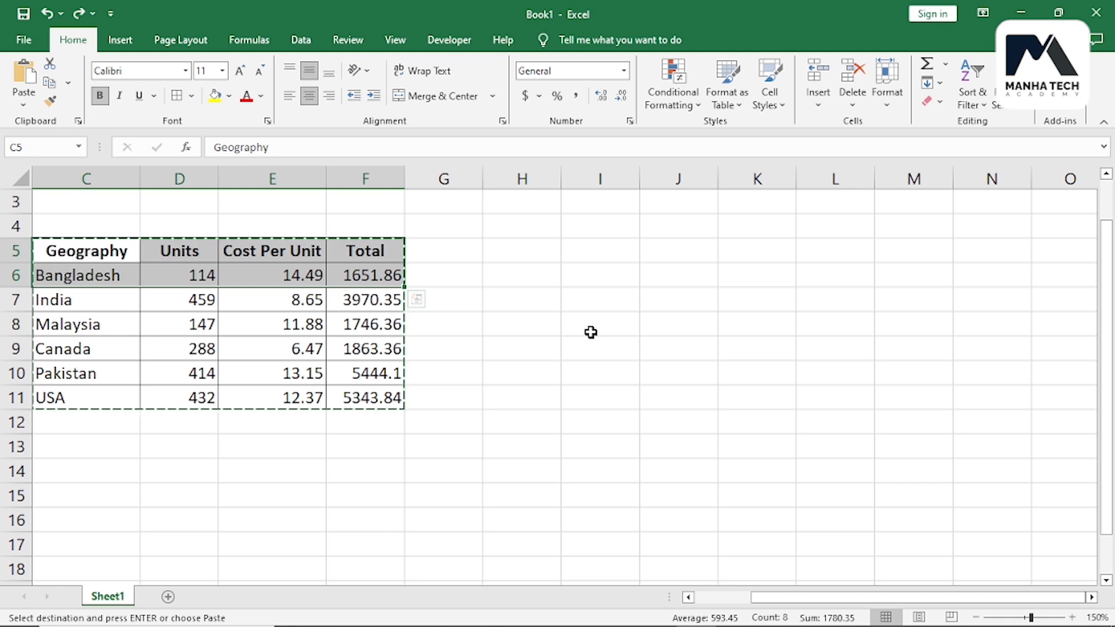
left_click(547, 262)
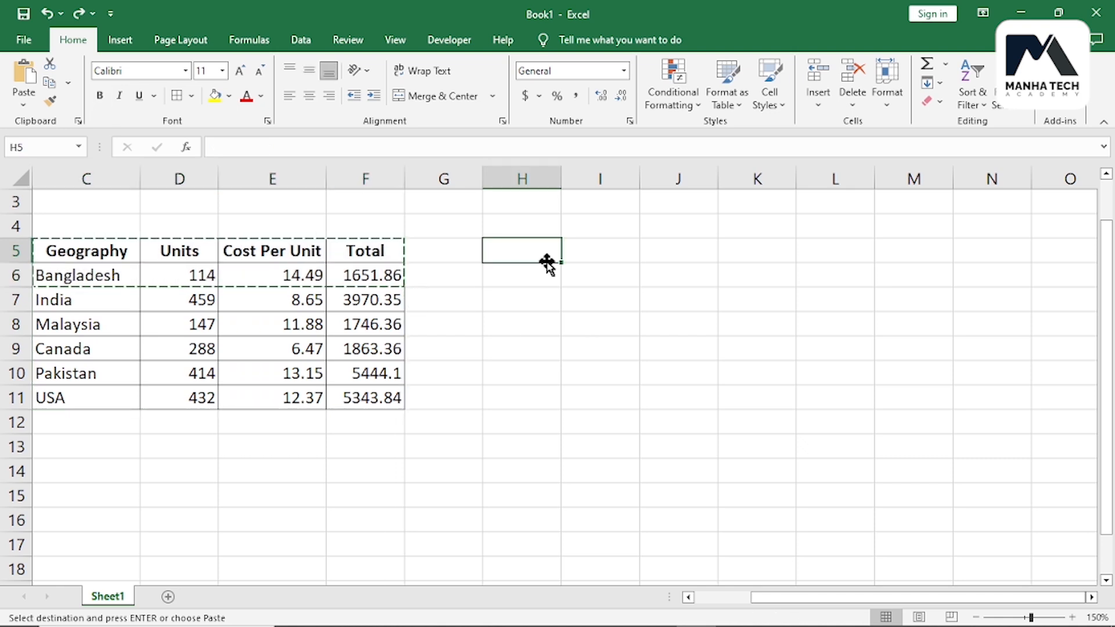
left_click(23, 104)
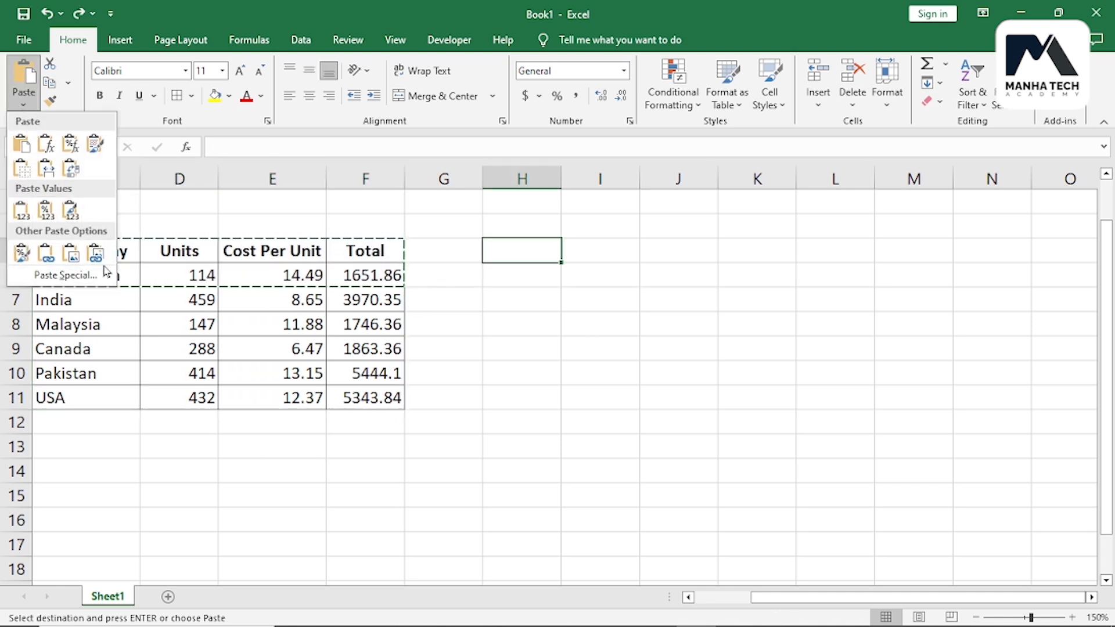
left_click(82, 275)
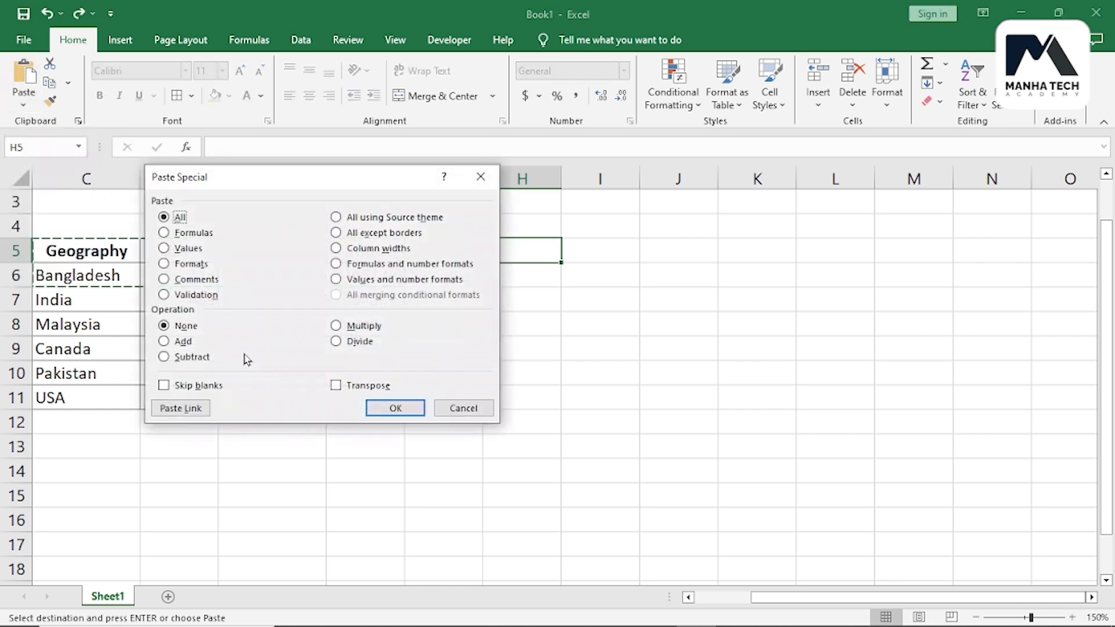
left_click(355, 387)
left_click(394, 406)
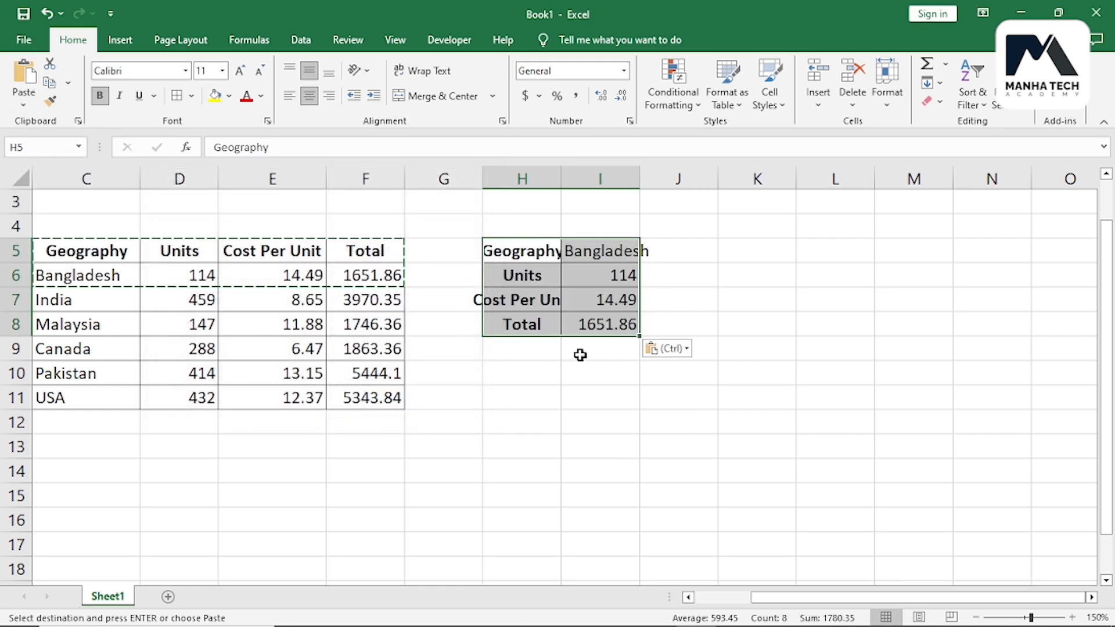
key("ctrl+z")
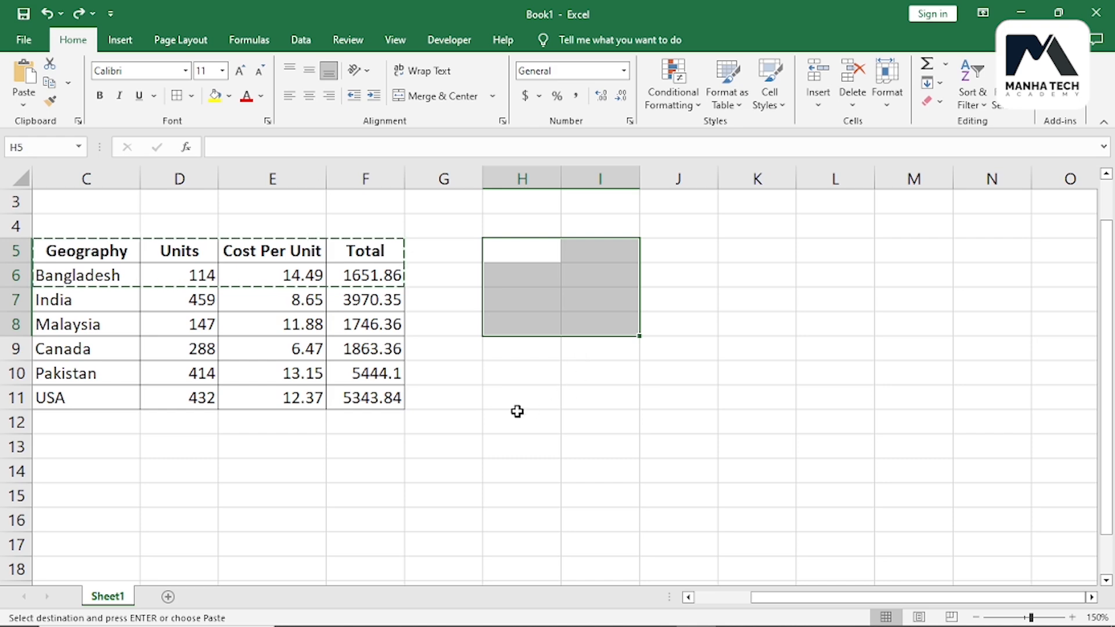
Step: Select and copy the whole source table C5:F11
left_click(518, 416)
left_click_drag(761, 597, 692, 604)
left_click_drag(248, 240, 531, 393)
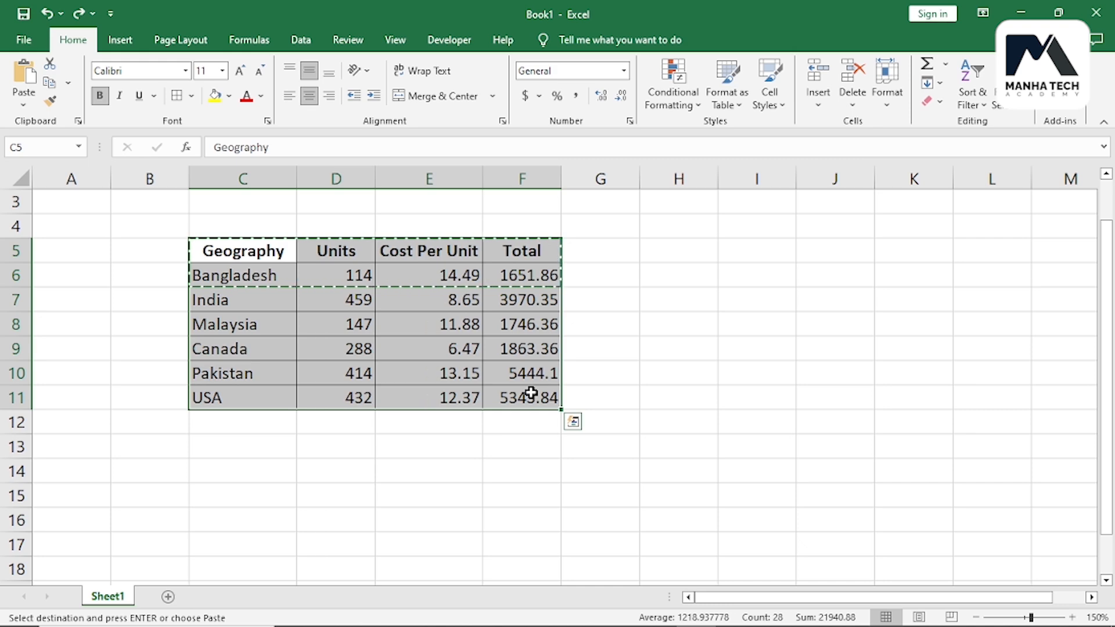
left_click(25, 106)
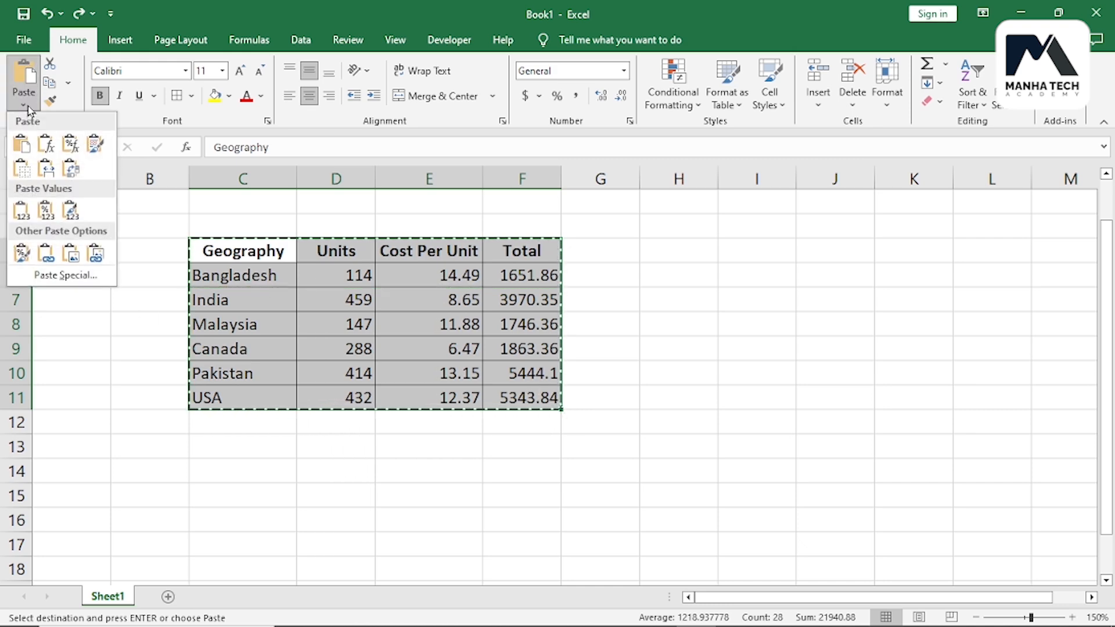
left_click(59, 276)
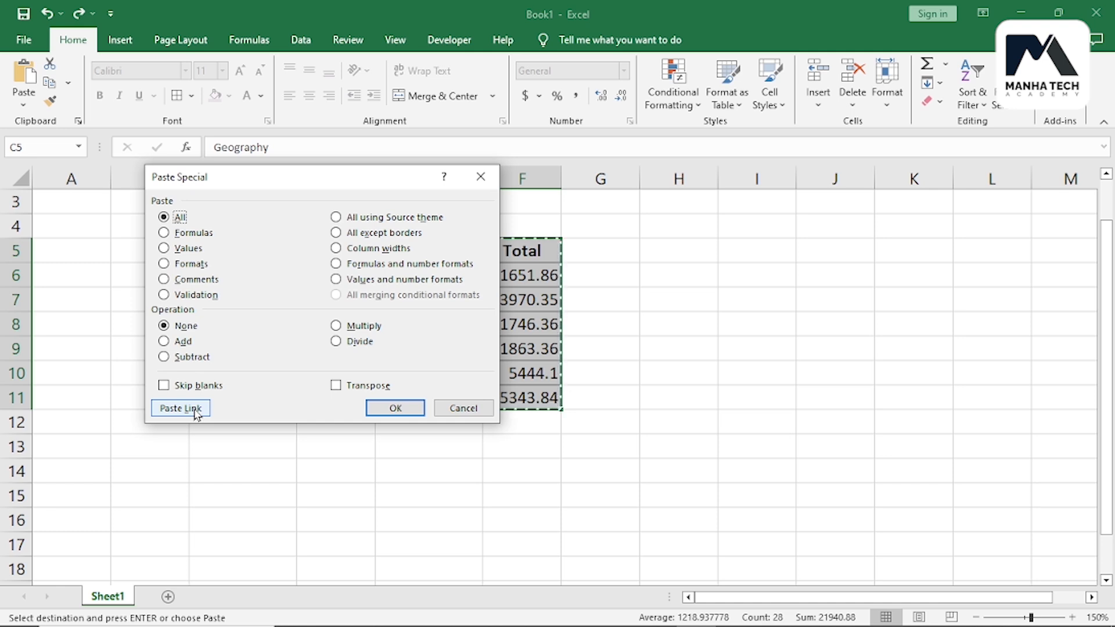
left_click(464, 408)
Step: Paste the copied table at cell I10 as linked cells using the Paste Link option of Paste Special
left_click(752, 367)
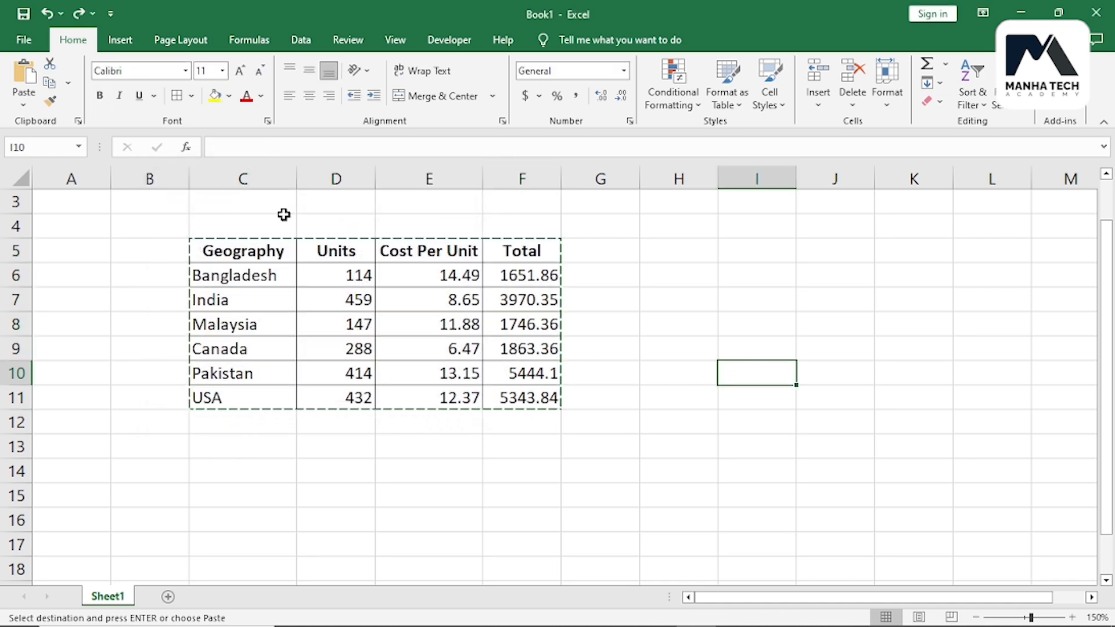
left_click(25, 113)
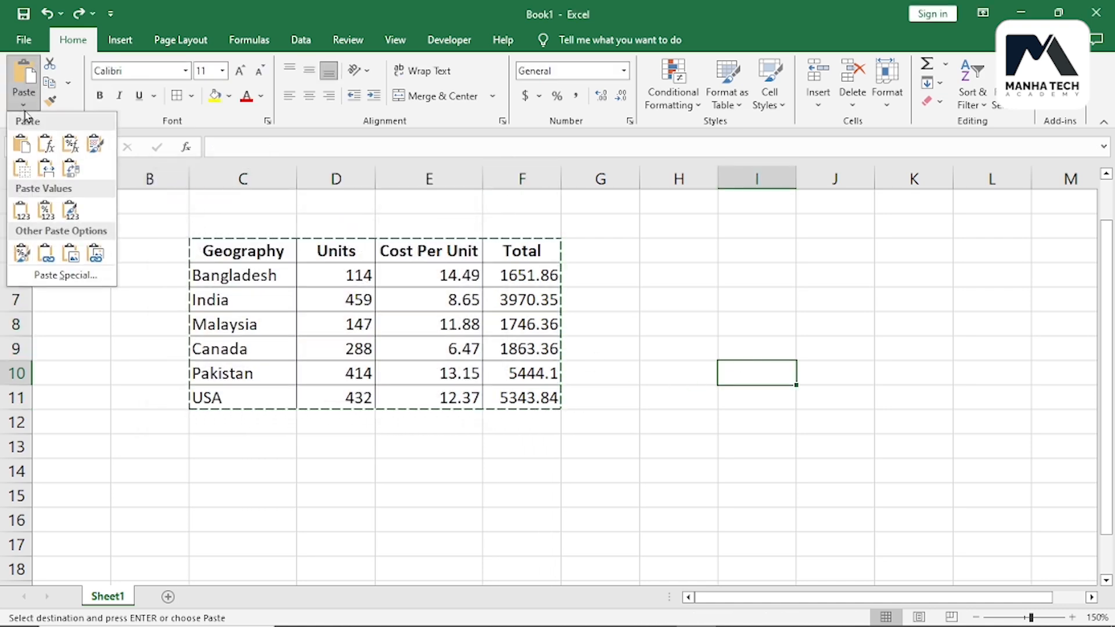
left_click(52, 277)
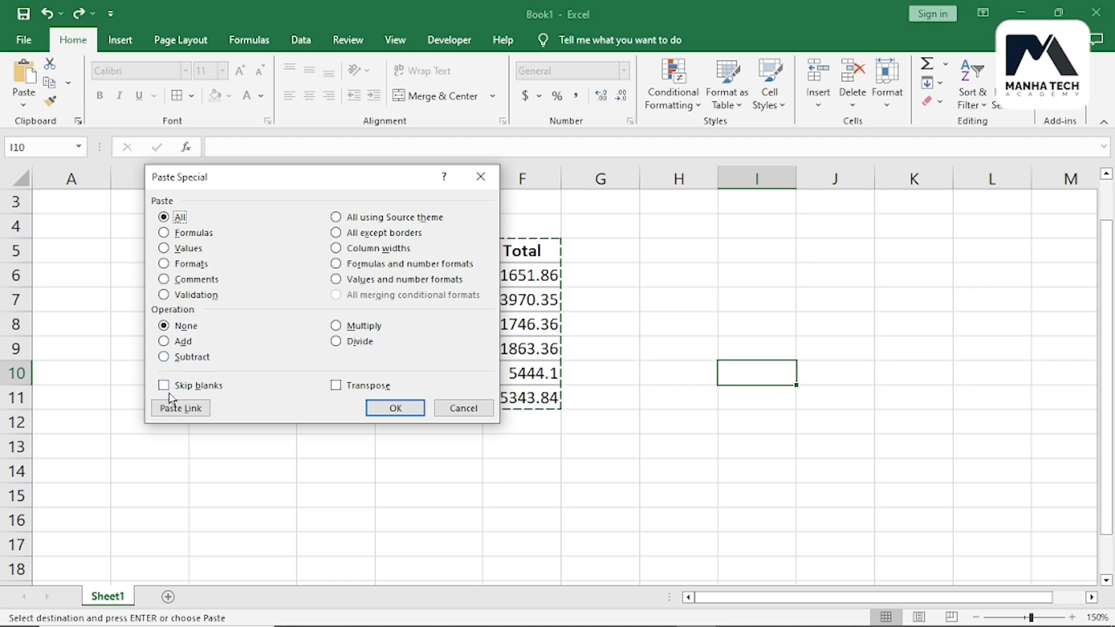
left_click(187, 407)
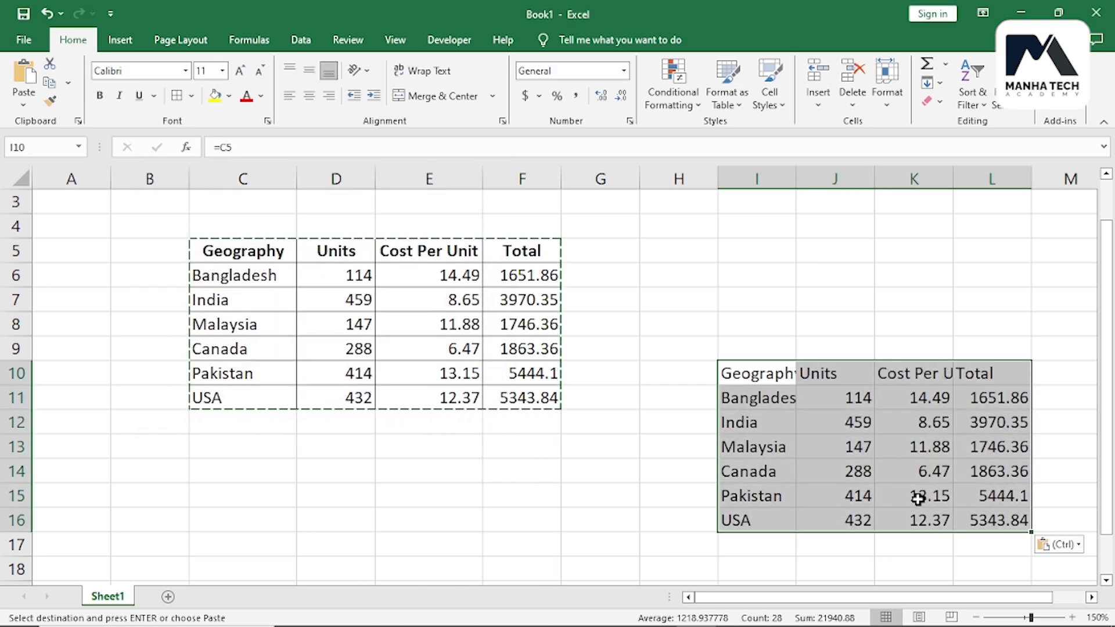
Step: Examine the link formulas in cells K15, J12 and I11 of the pasted table
left_click(918, 498)
left_click(844, 428)
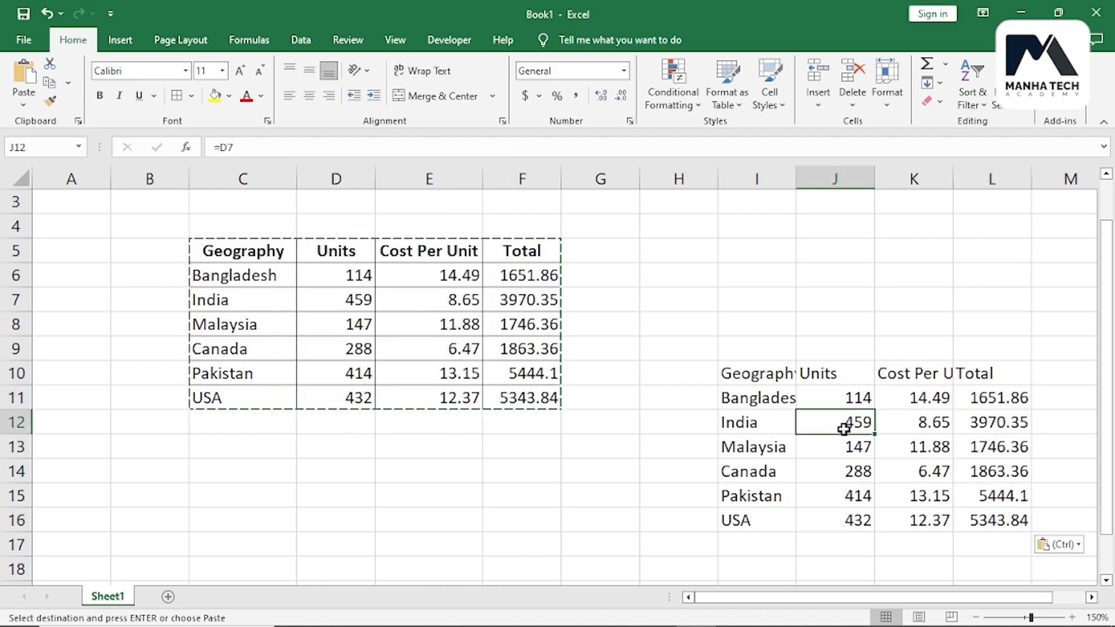
double_click(765, 399)
key("Return")
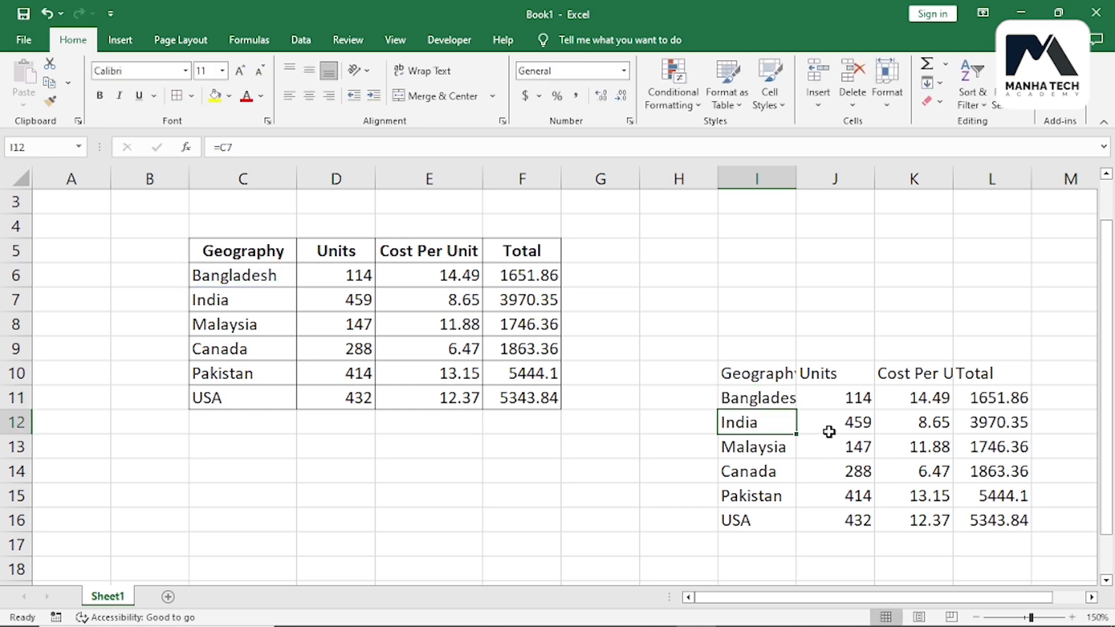
Step: Delete the contents of the linked table in I10:L16
left_click_drag(759, 372, 990, 520)
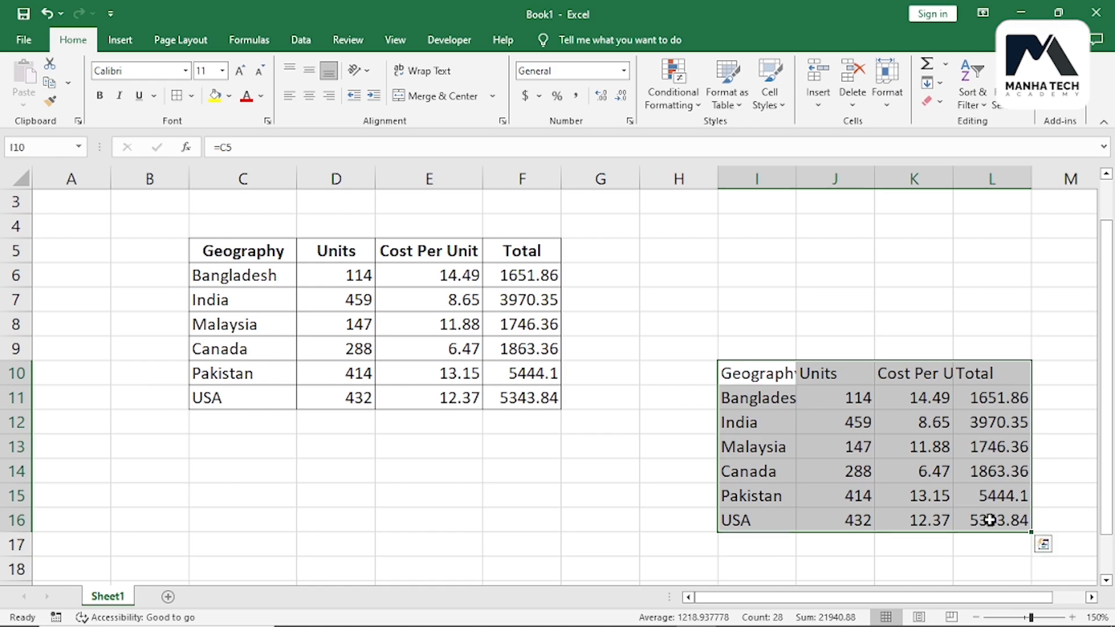
key("Delete")
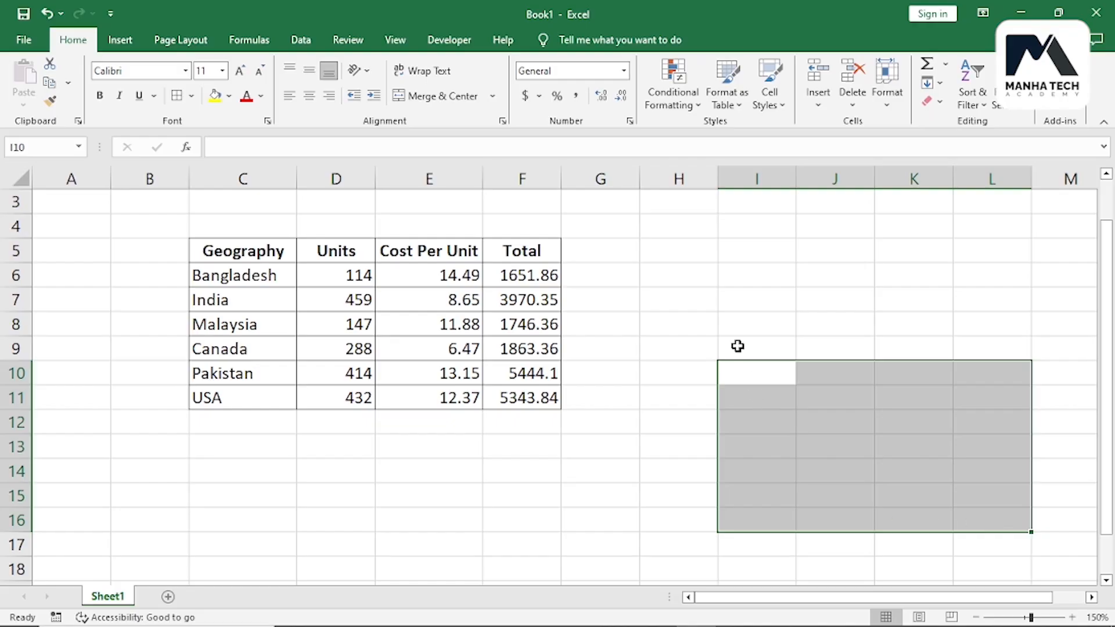
left_click(737, 346)
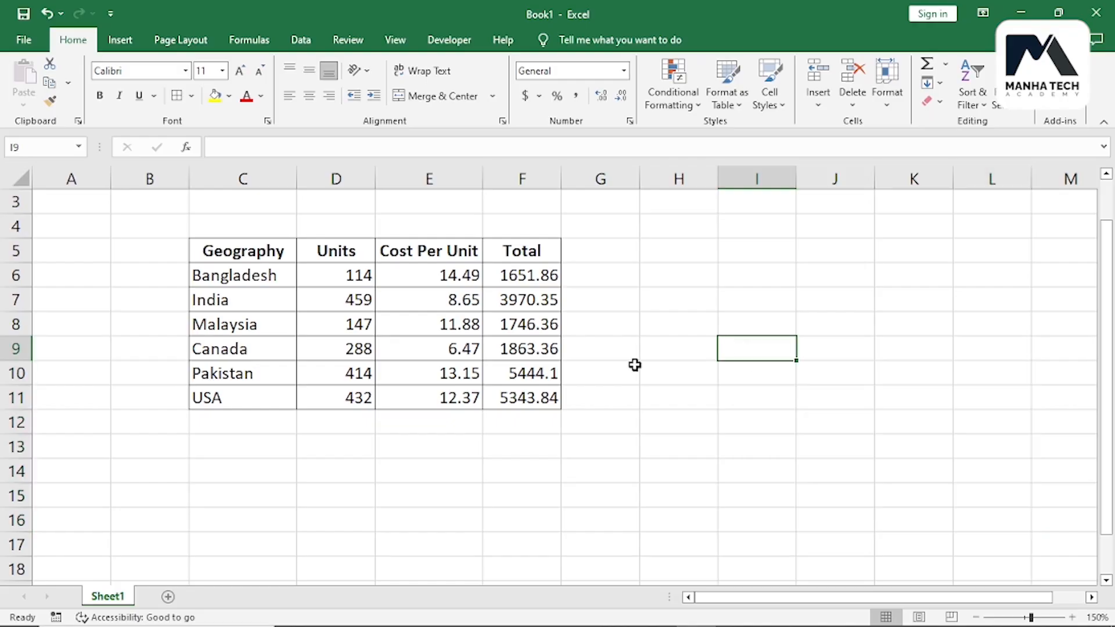
Step: Copy the Total column F5:F11 and paste it at cell H6 using Paste Special with All and no operation
left_click_drag(734, 608, 770, 610)
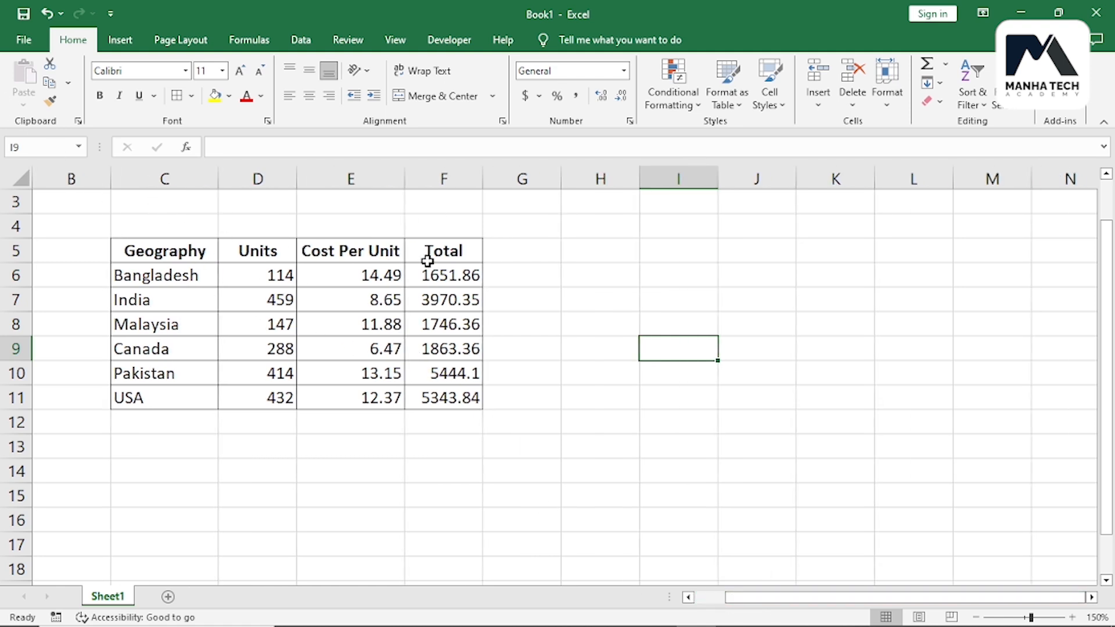
left_click_drag(433, 253, 430, 400)
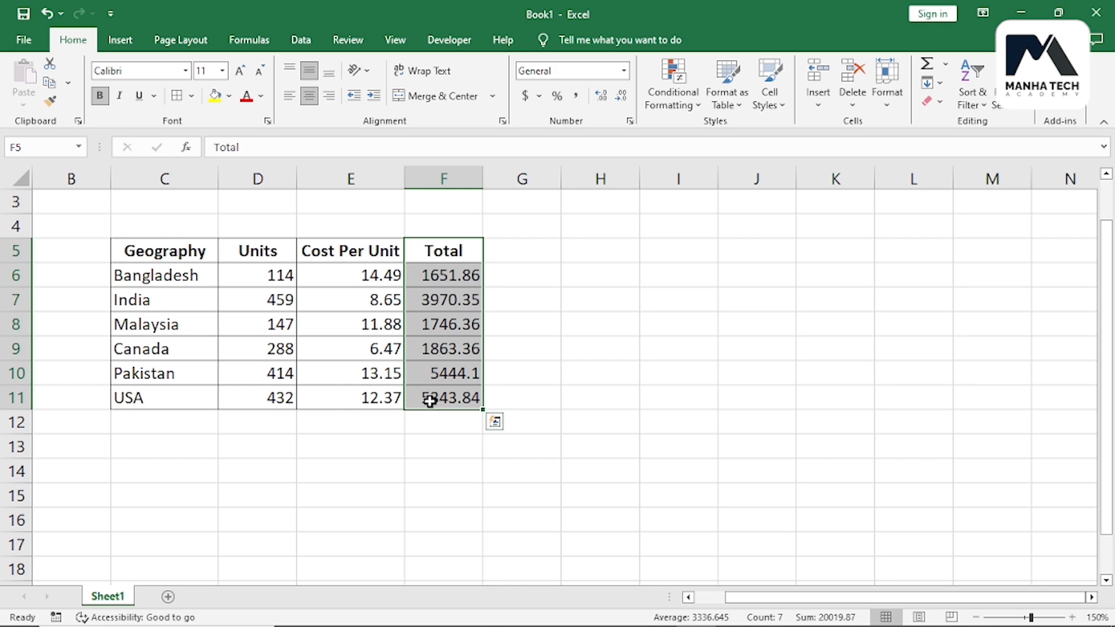
key("ctrl+c")
left_click(549, 263)
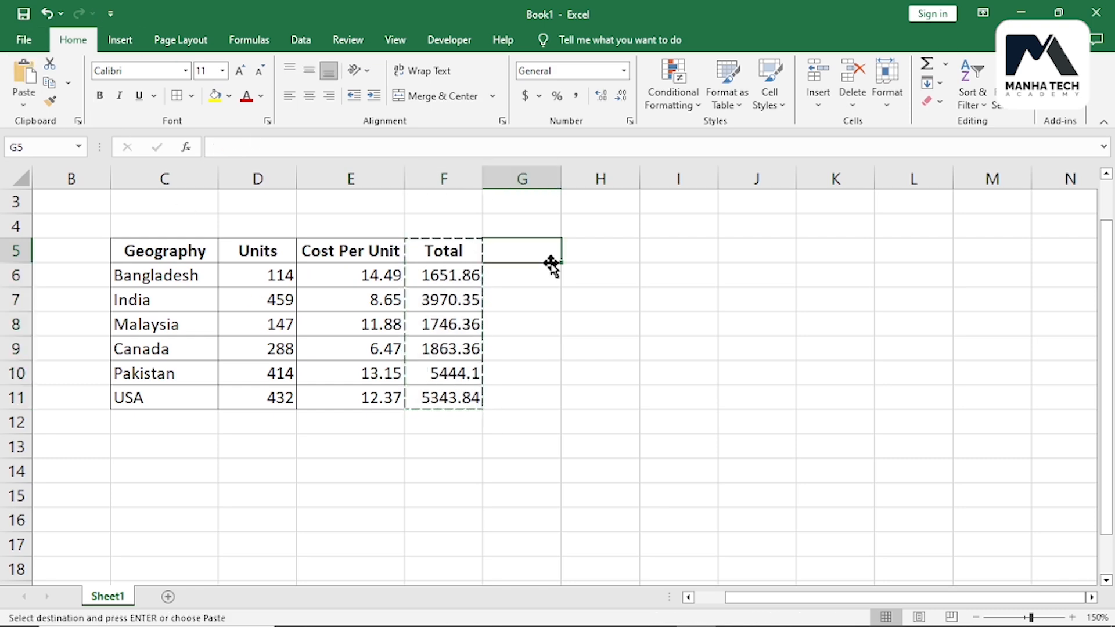
left_click(604, 277)
left_click(21, 106)
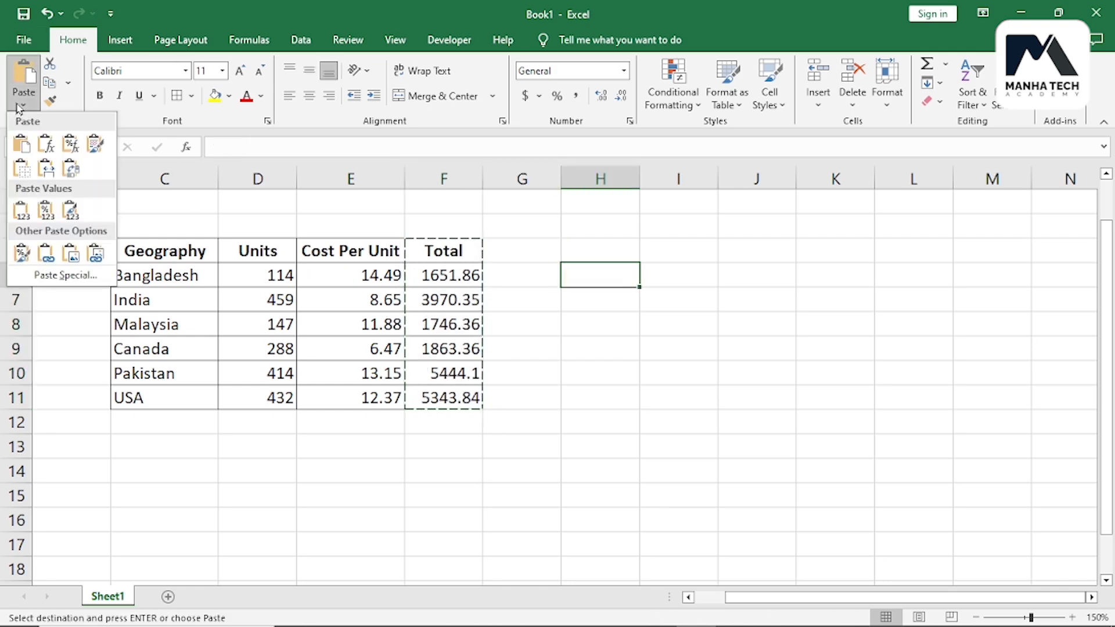
left_click(51, 277)
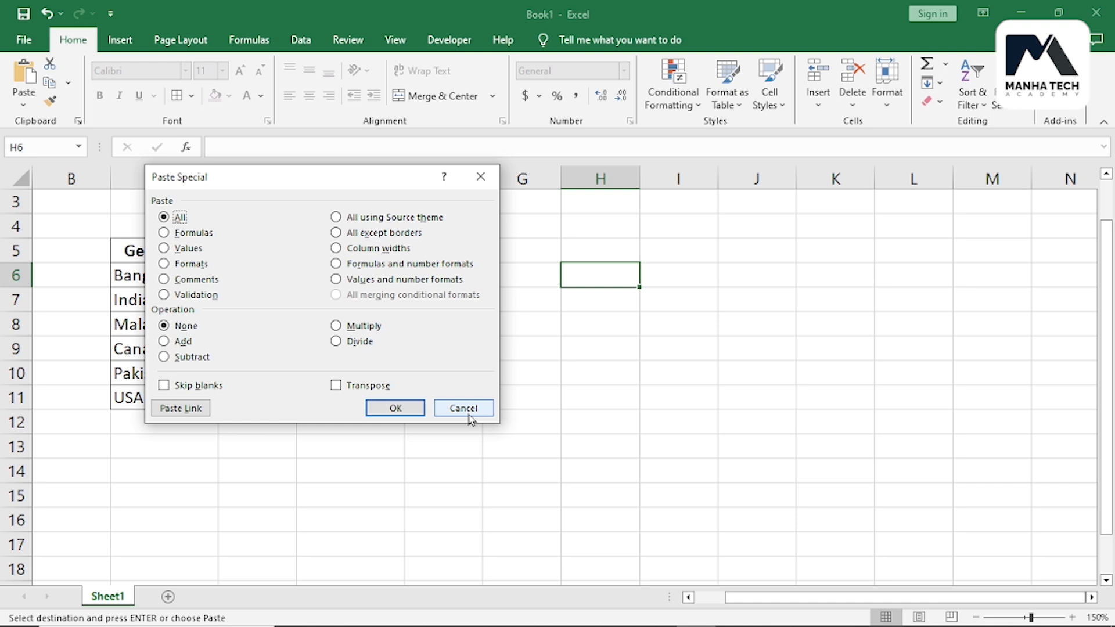
left_click(395, 408)
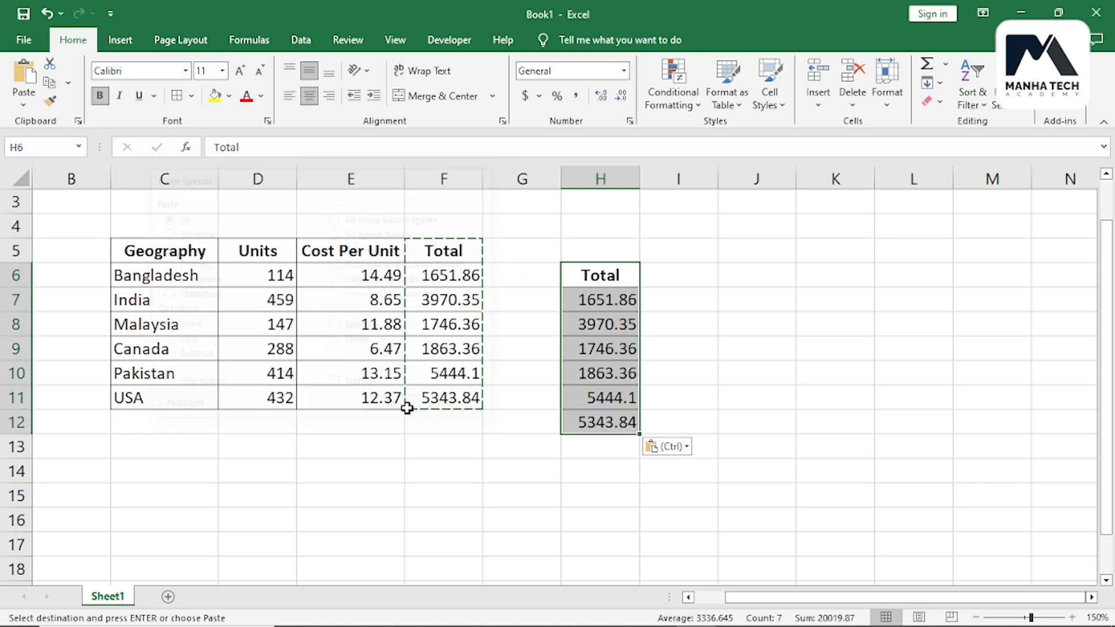
Step: Clear the contents of the pasted Total column in H6:H12
key("Delete")
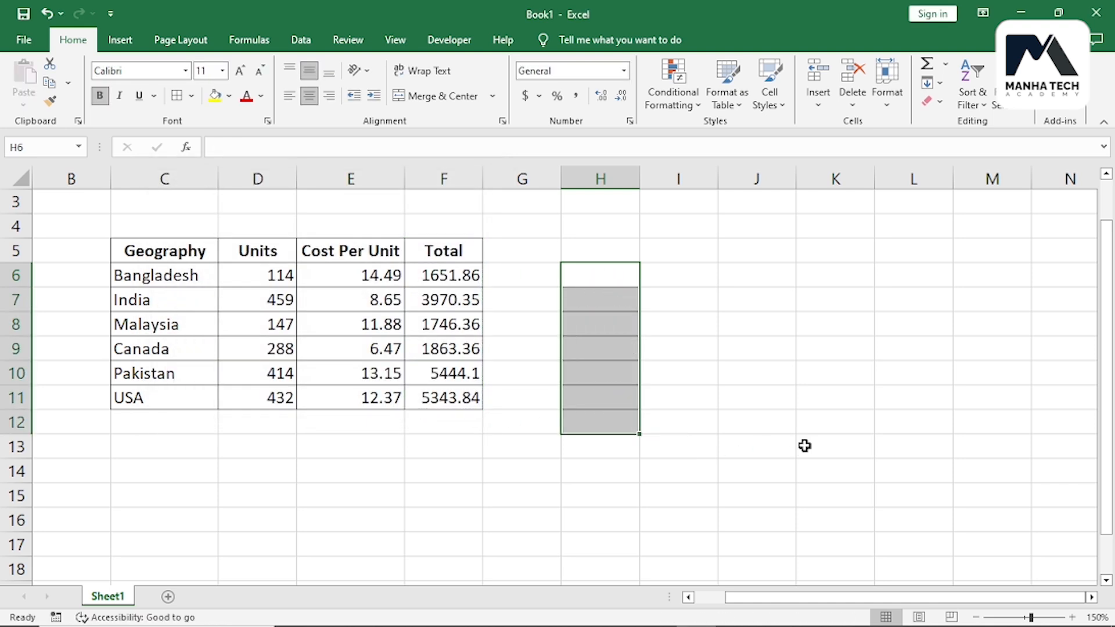
left_click(713, 370)
left_click(613, 273)
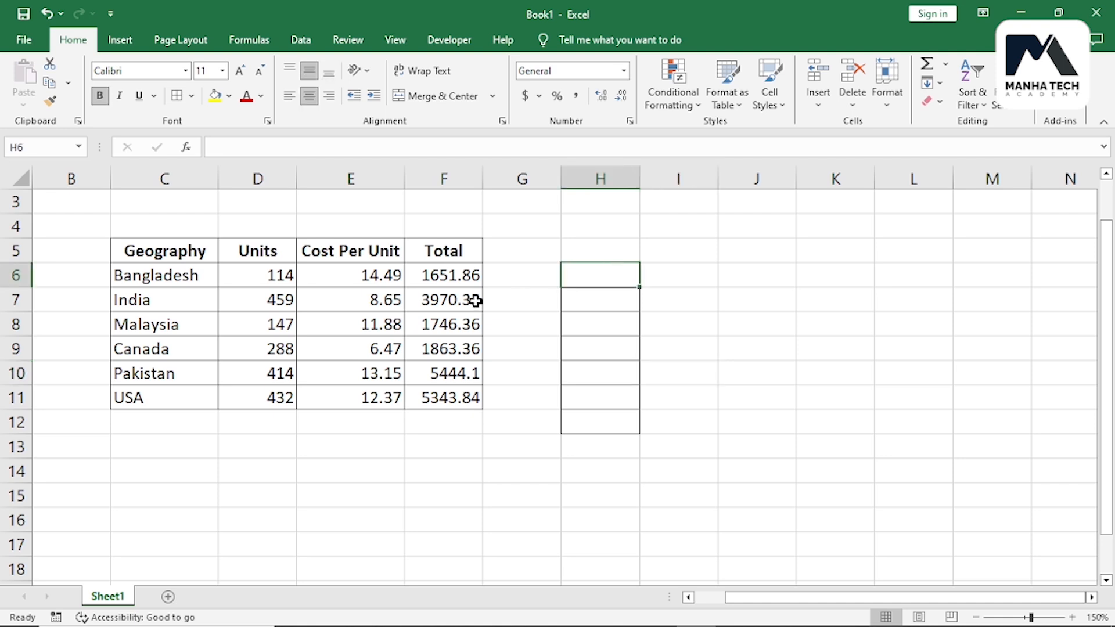
Step: Copy the Units values D6:D11 and paste them starting at cell H6
left_click_drag(277, 276, 281, 393)
key("ctrl+c")
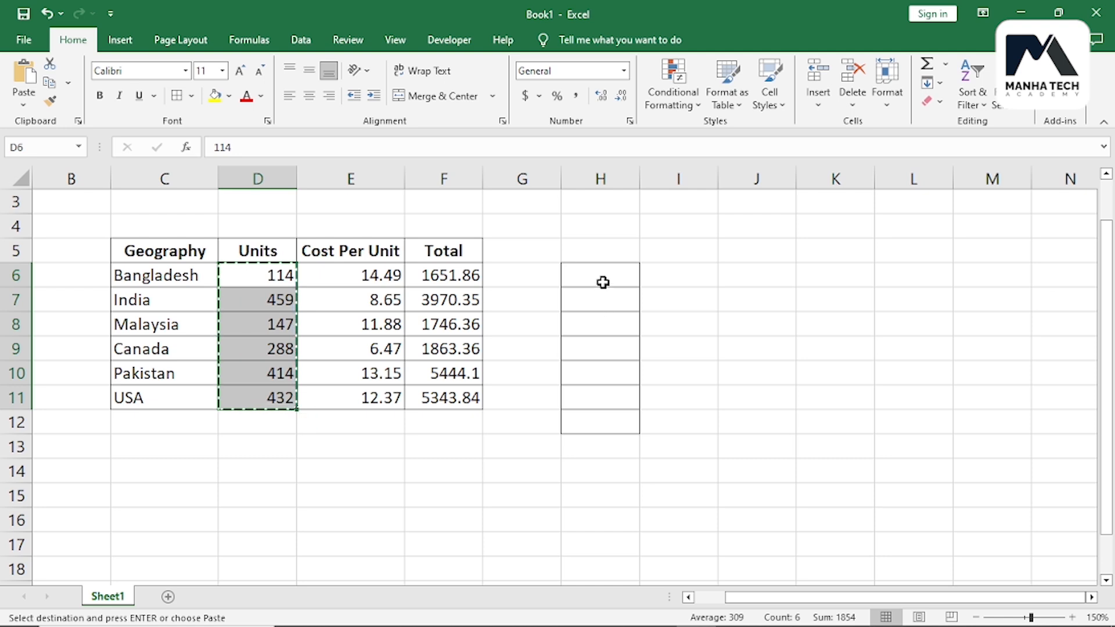
left_click(602, 278)
key("ctrl+v")
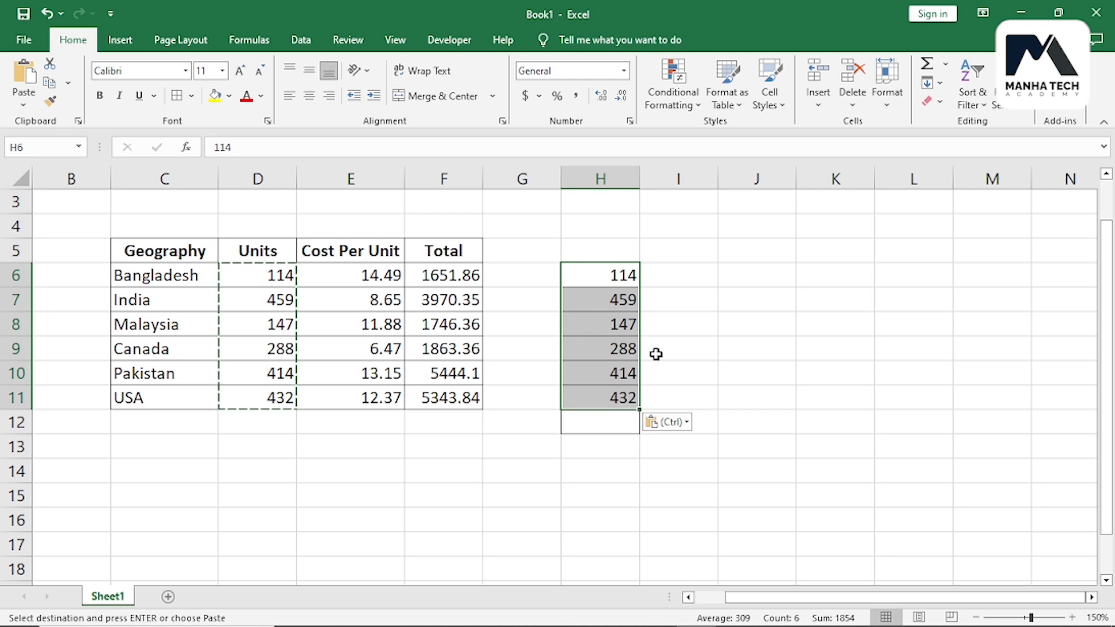
Step: Enter 25 in cell I6, beside the first pasted Units value
left_click(704, 342)
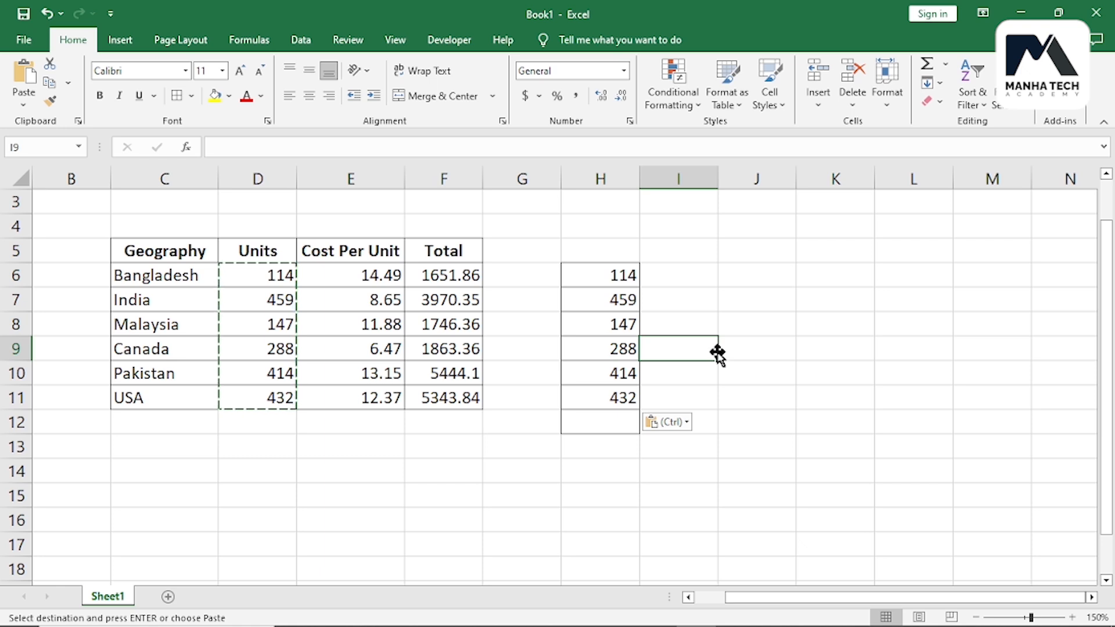
left_click(688, 277)
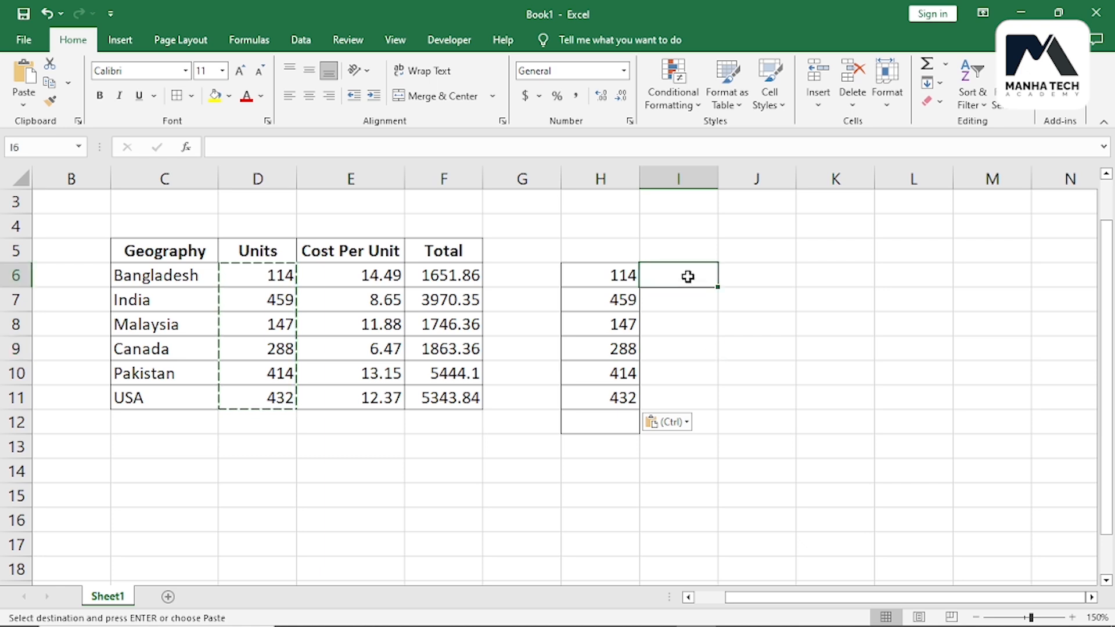
type("25")
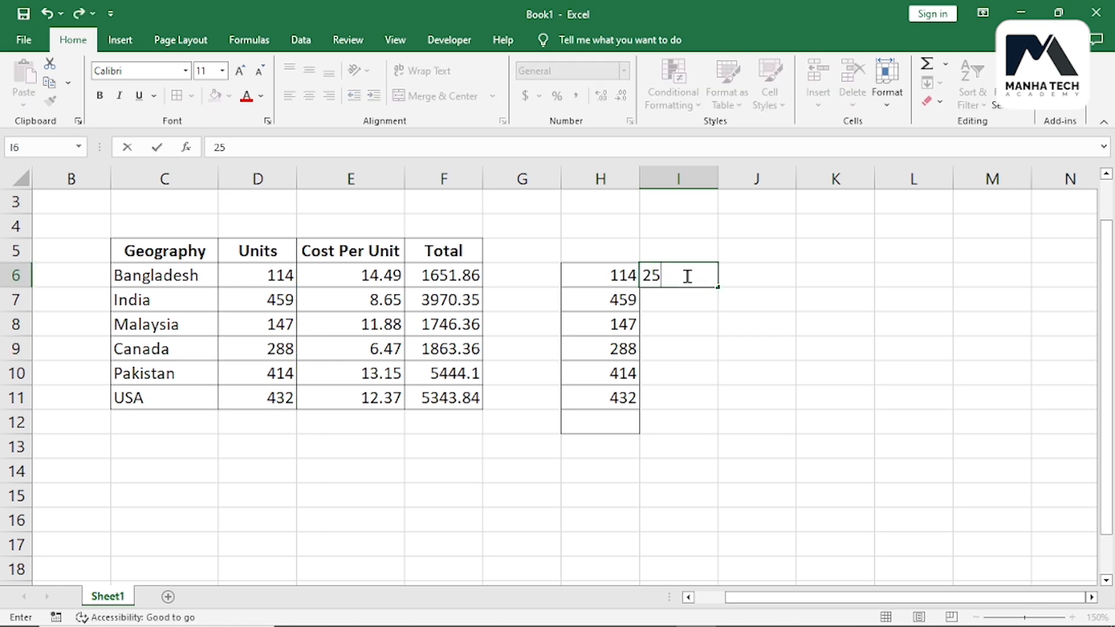
left_click(819, 329)
left_click(693, 272)
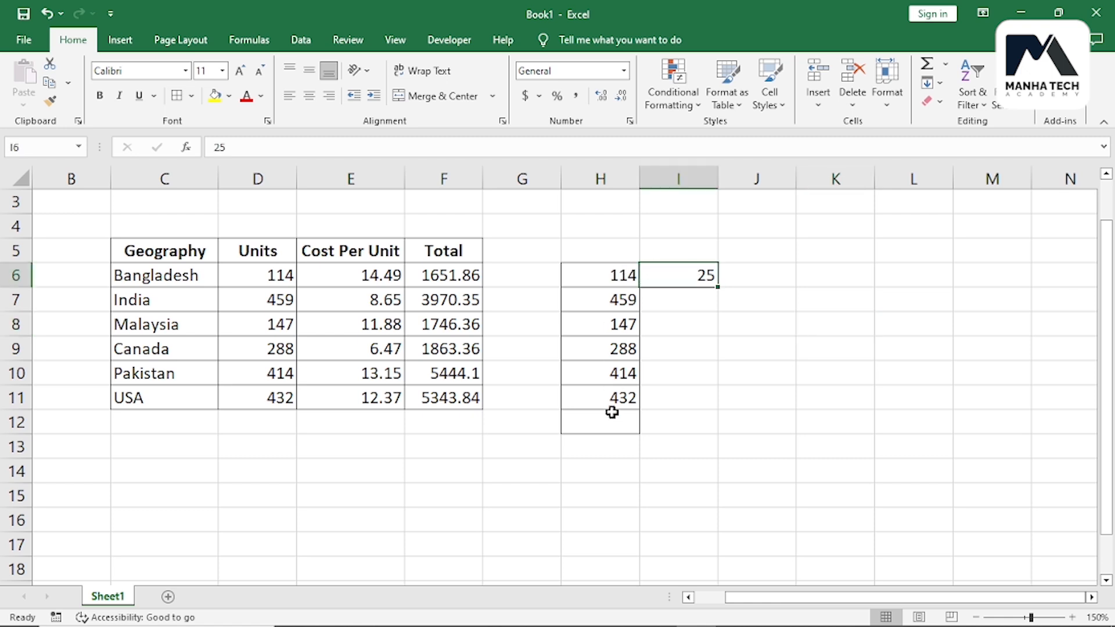
left_click(709, 269, "ctrl")
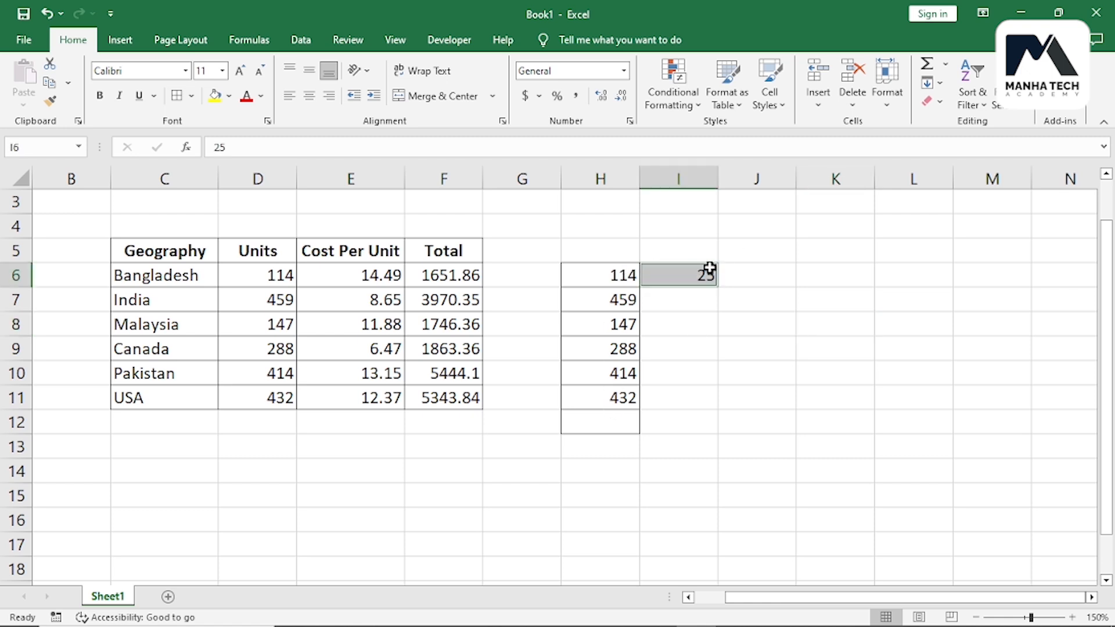
key("ctrl+c")
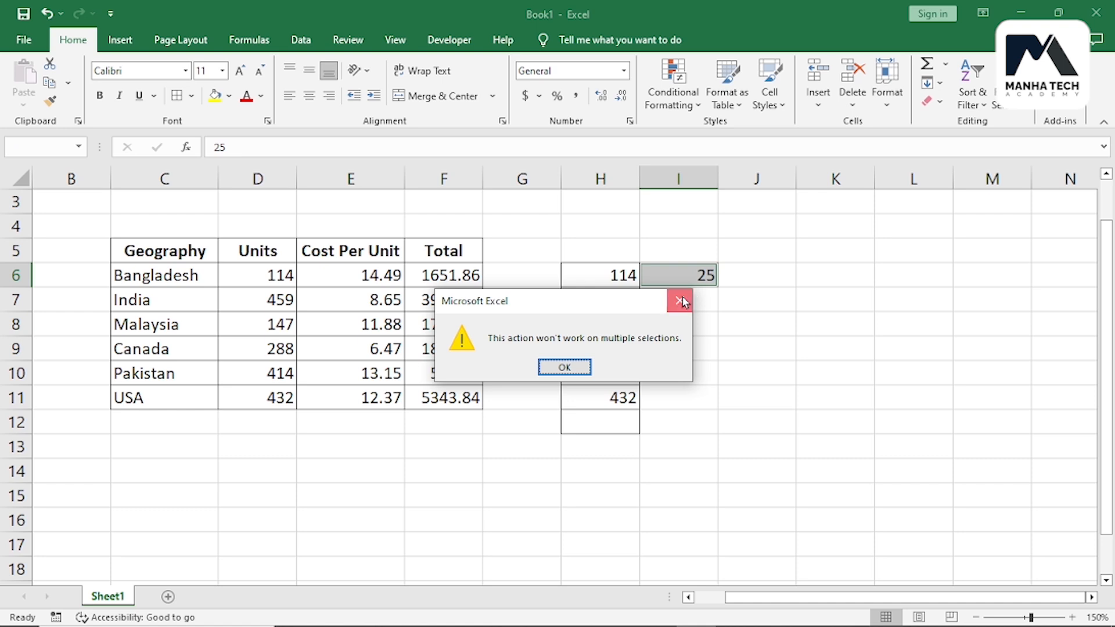
left_click(679, 300)
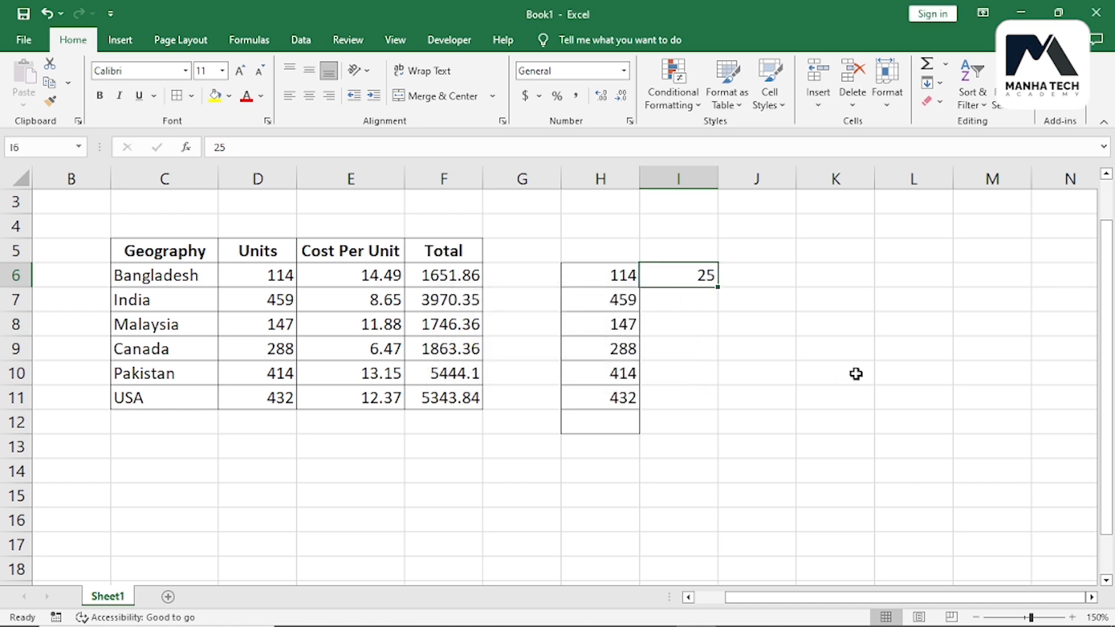
Step: Copy cell I6 and add its value to every cell in H6:H11 using the Add operation of Paste Special
key("ctrl+c")
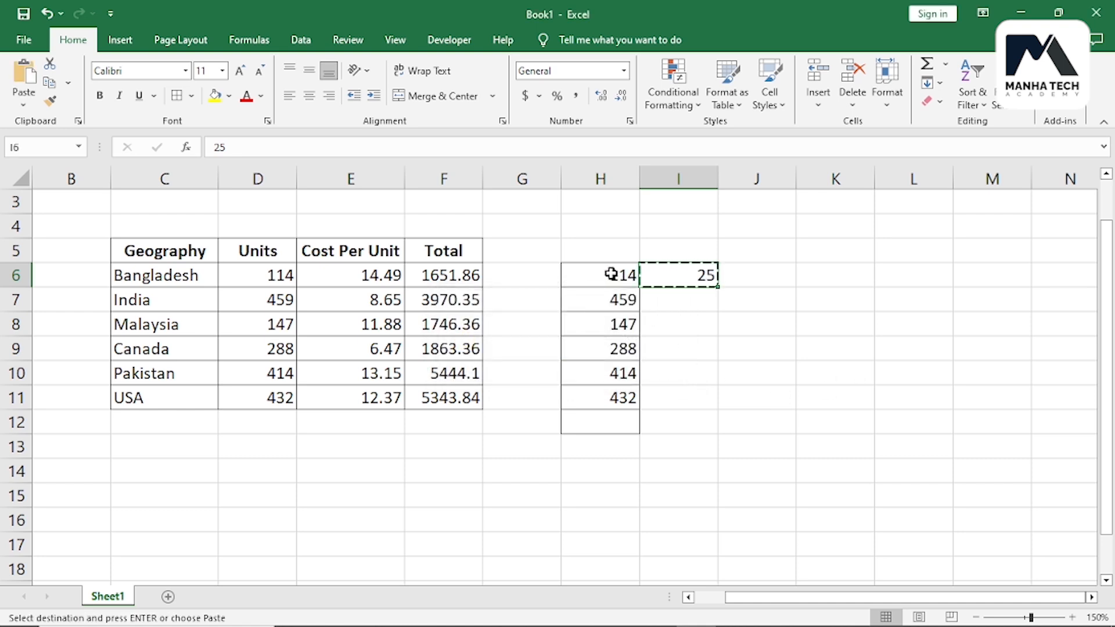
left_click_drag(610, 275, 617, 393)
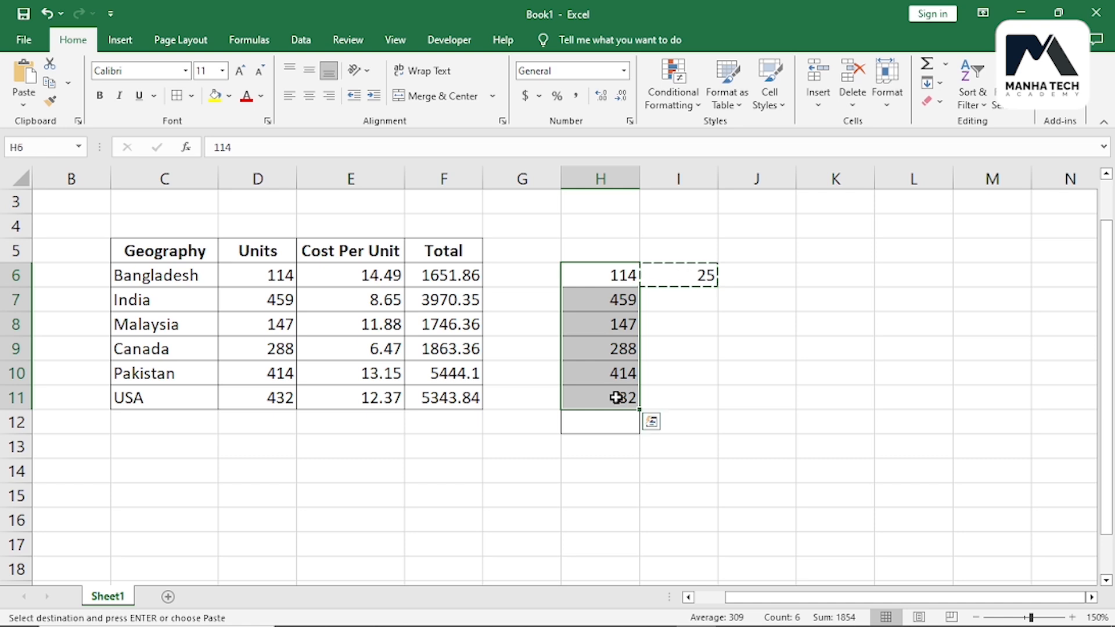
left_click(23, 105)
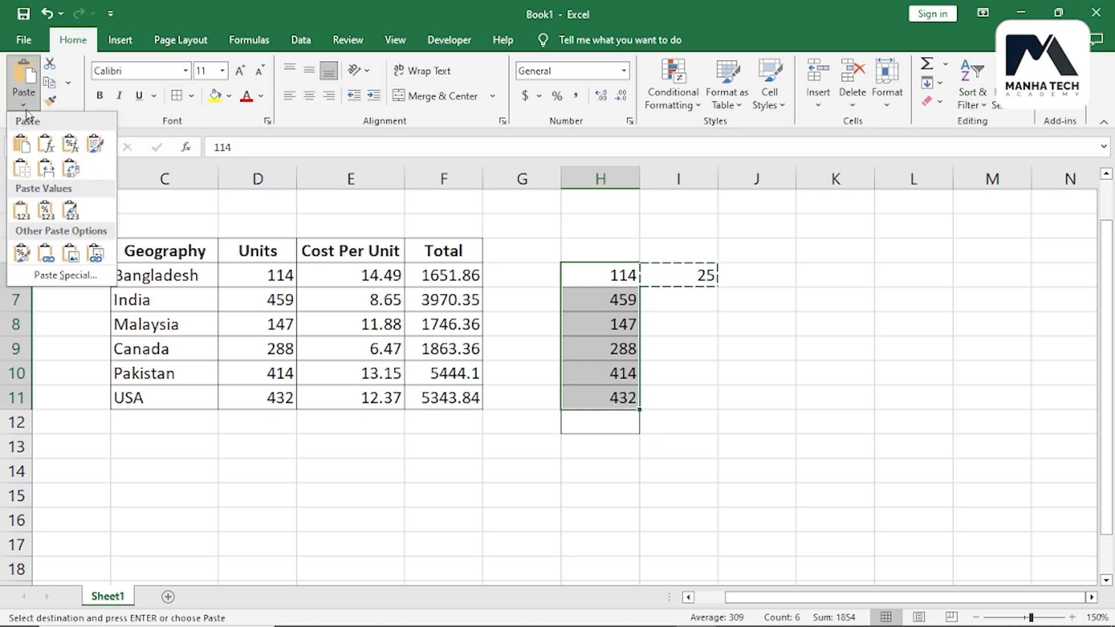
left_click(63, 278)
left_click(167, 344)
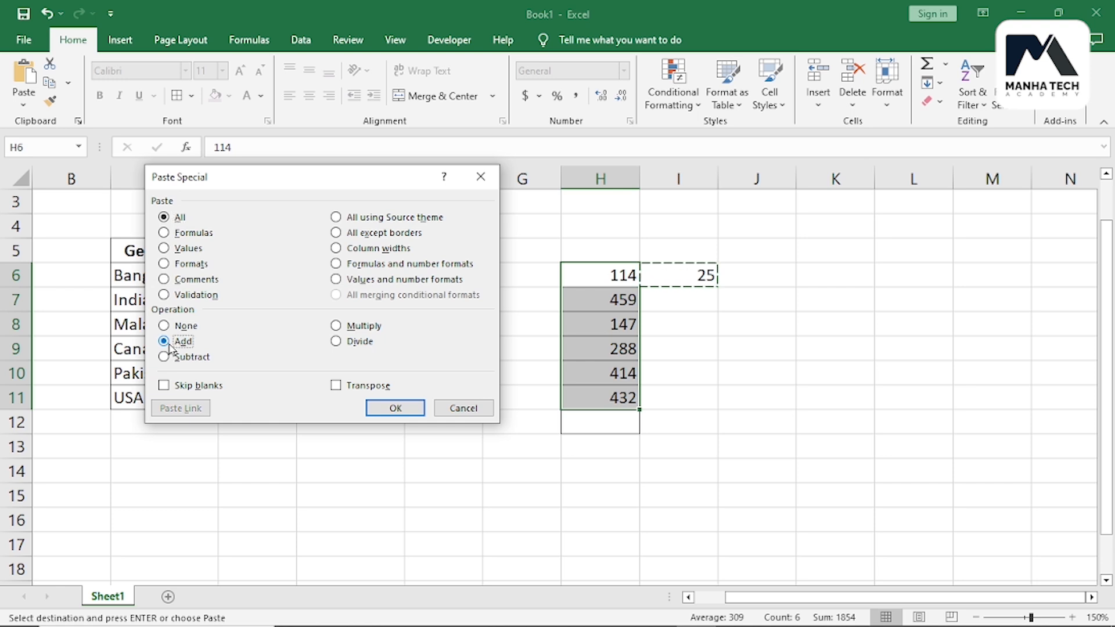
left_click(406, 411)
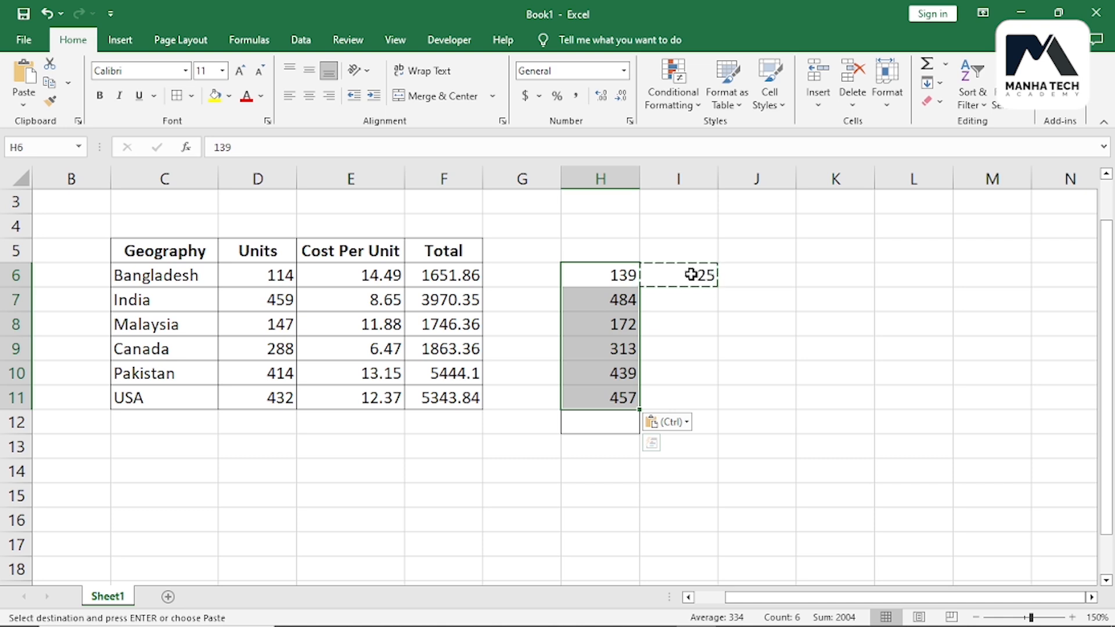
Step: Subtract the copied value from cell I6 using the Subtract operation of Paste Special
left_click(687, 271)
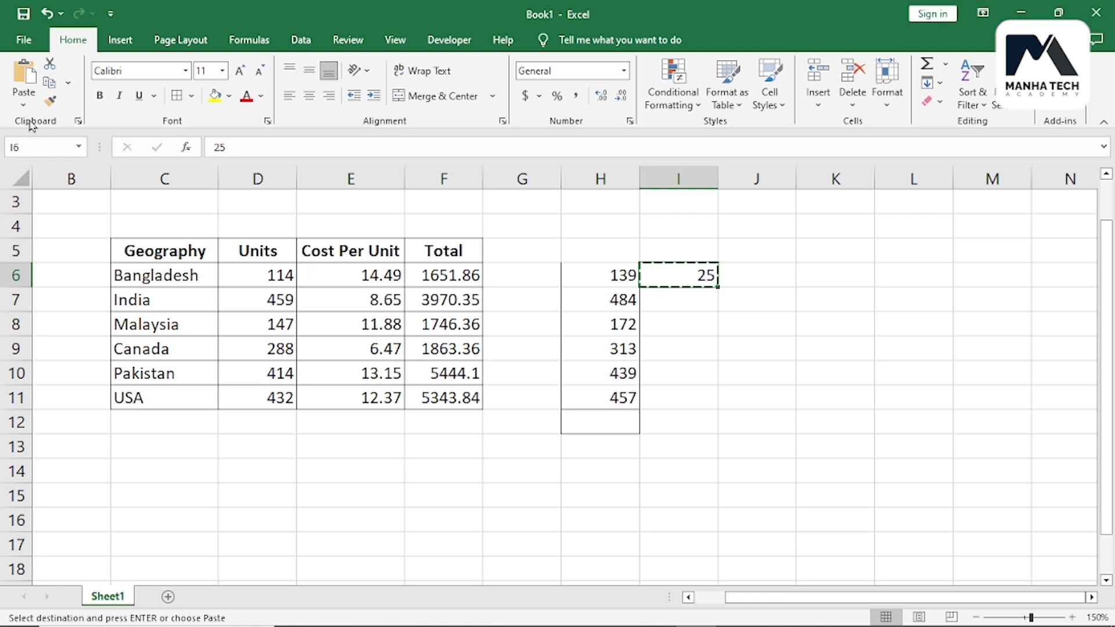
left_click(23, 104)
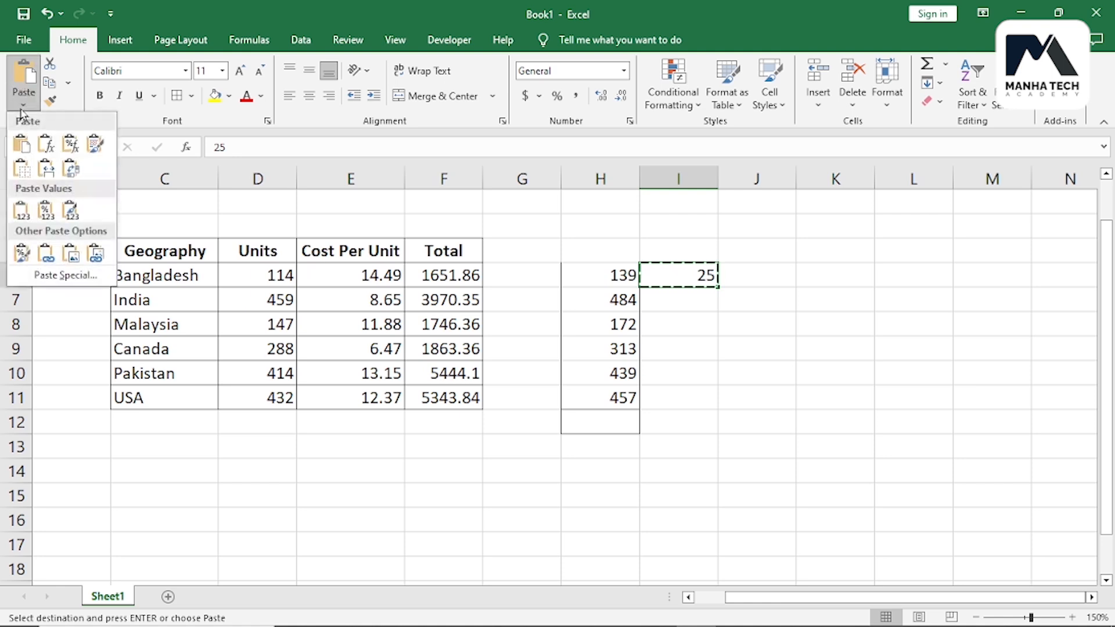
left_click(63, 275)
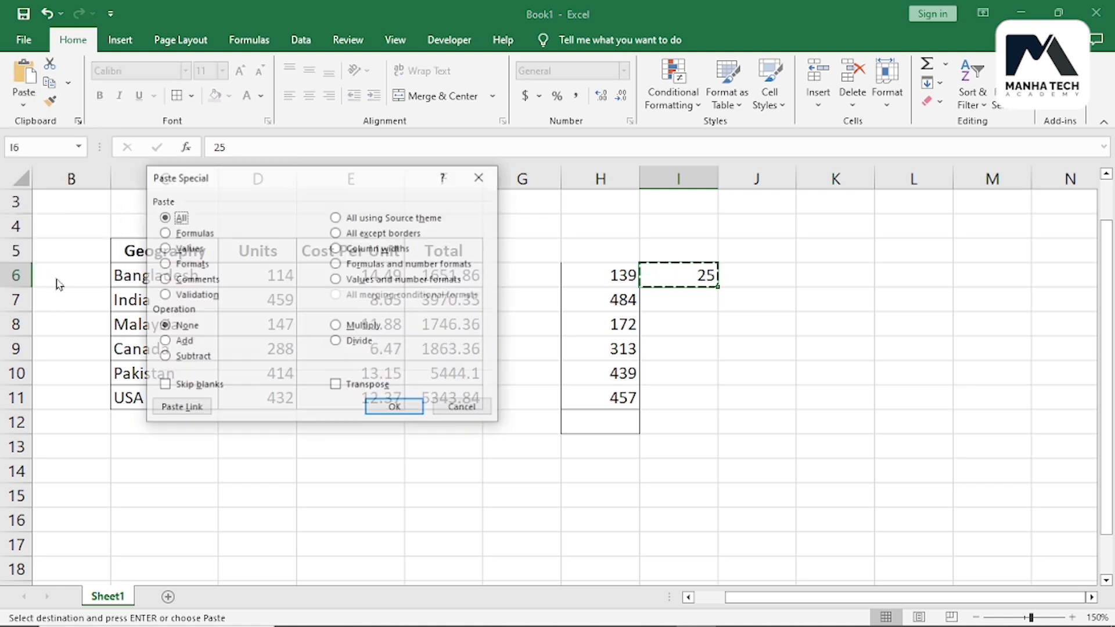
left_click(181, 358)
left_click(395, 414)
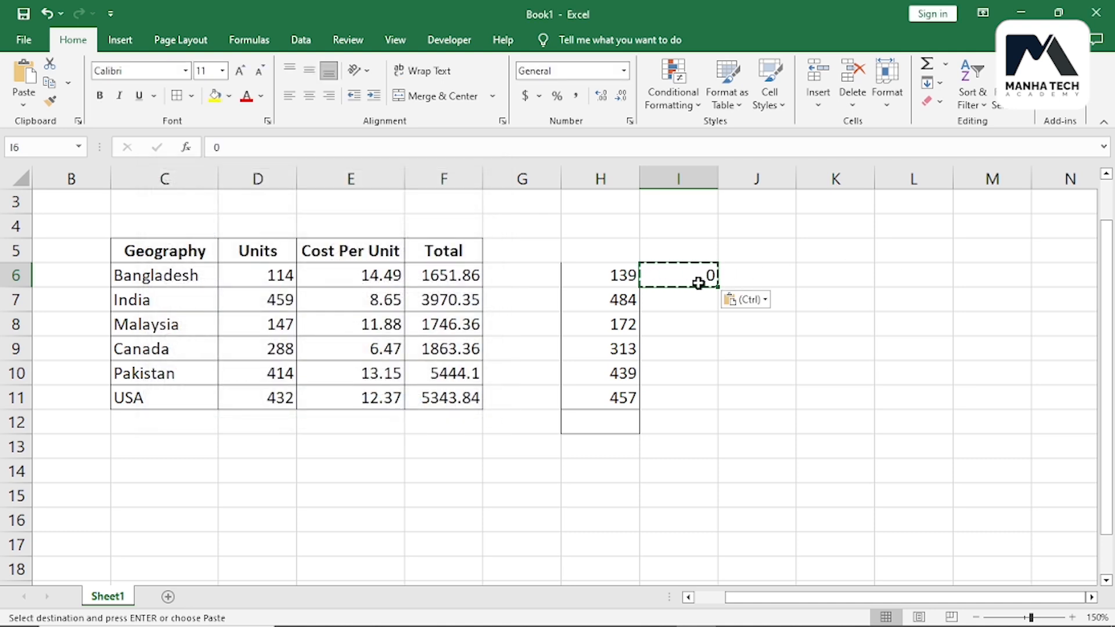
Step: Undo the subtraction in cell I6 and subtract its copied value from H6:H11 using the Subtract operation of Paste Special
key("ctrl+z")
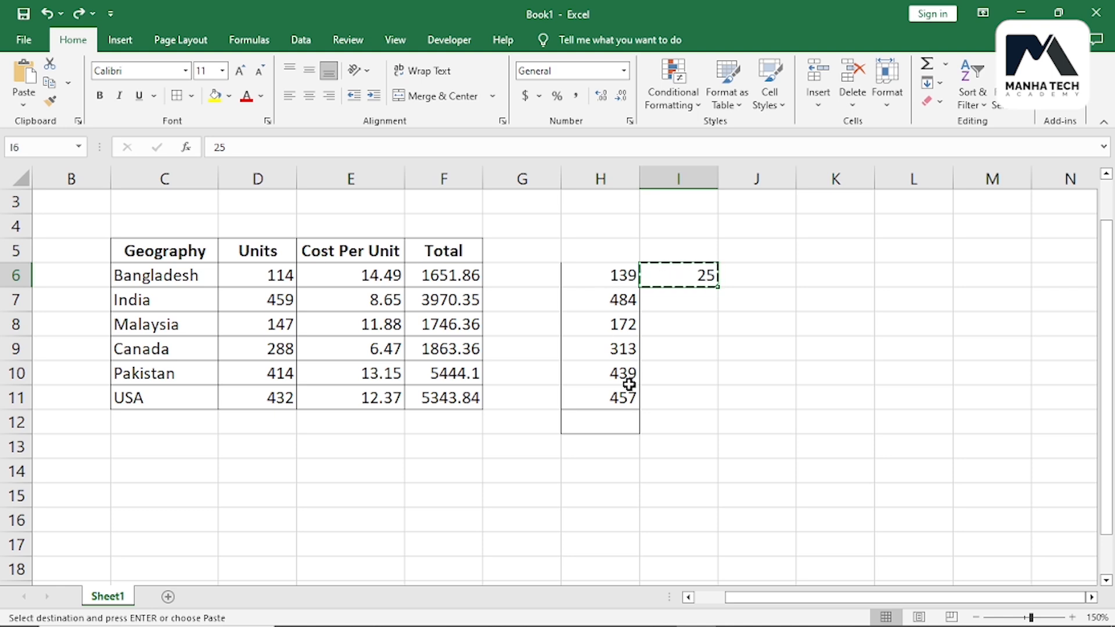
left_click_drag(601, 266, 599, 394)
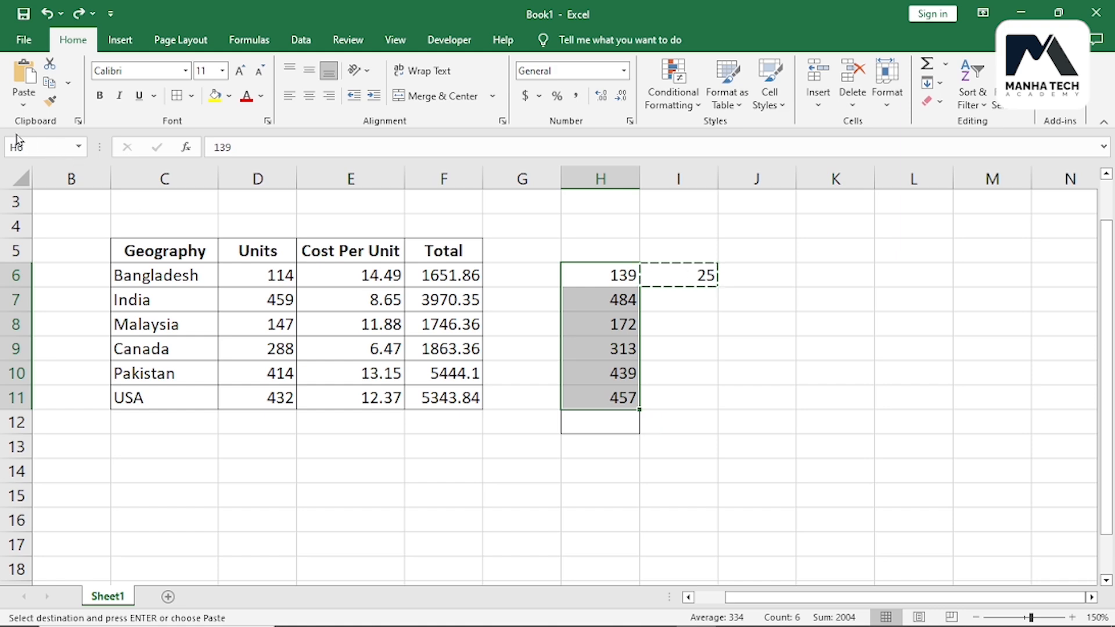
left_click(23, 103)
left_click(61, 274)
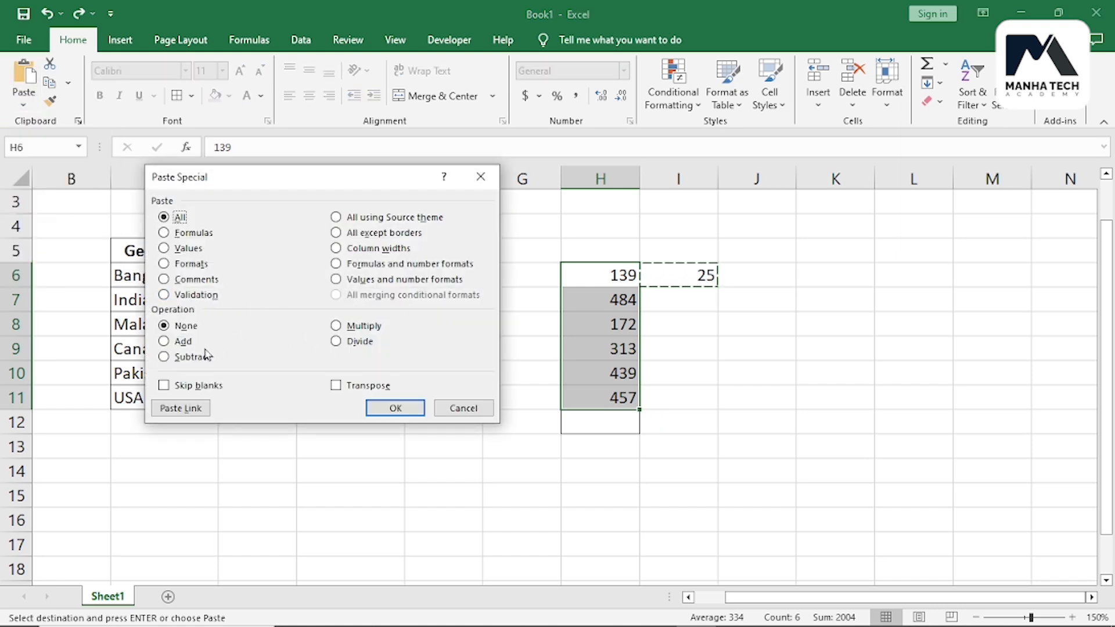
left_click(174, 359)
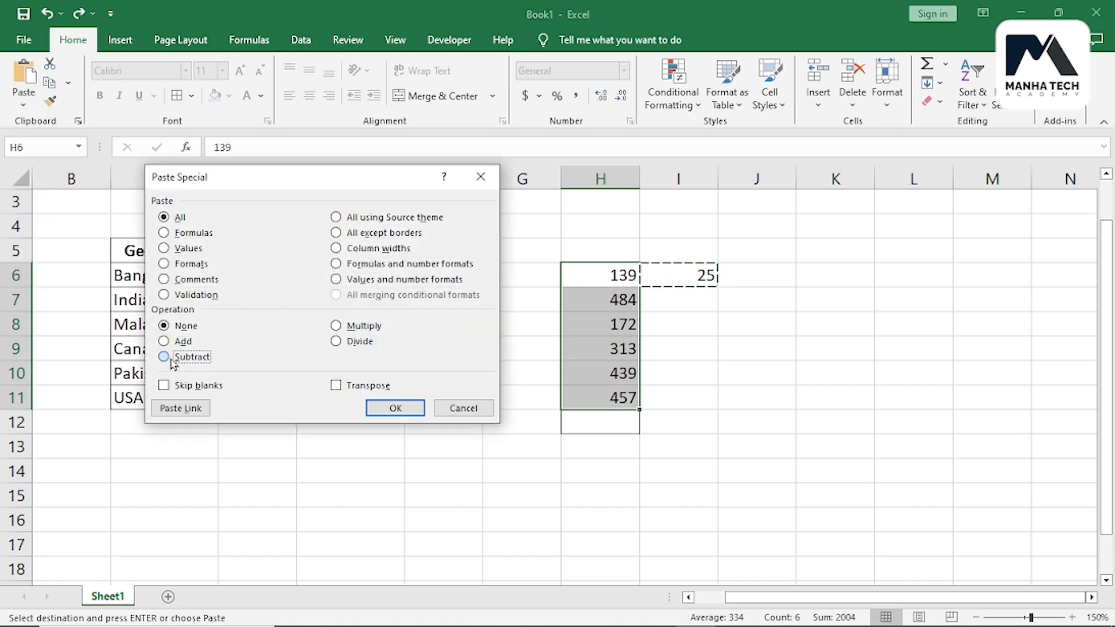
left_click(399, 407)
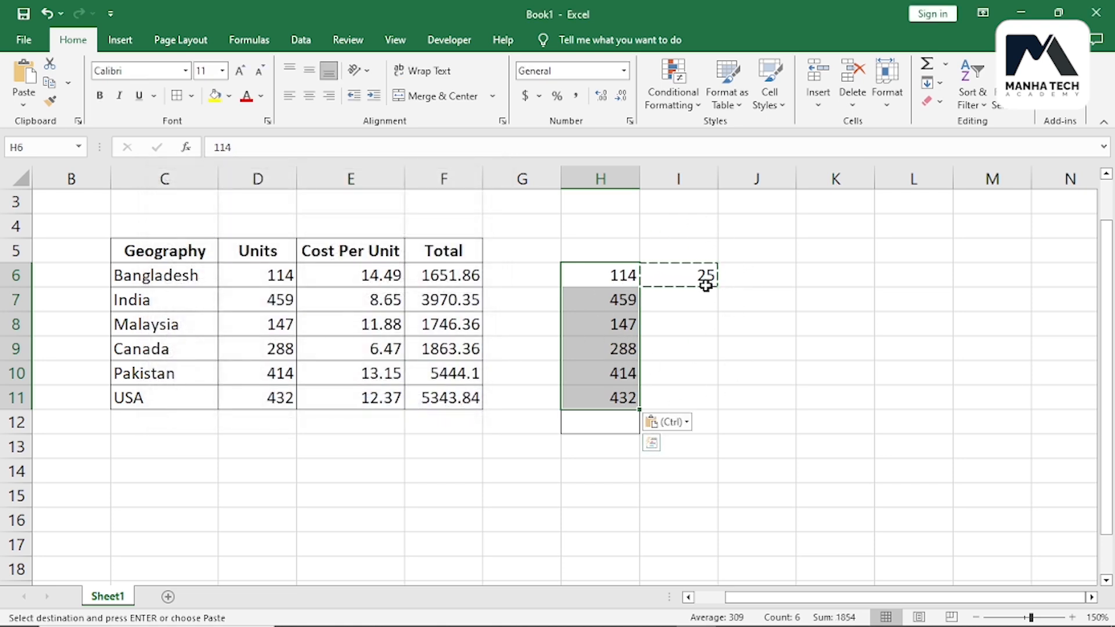
left_click(779, 303)
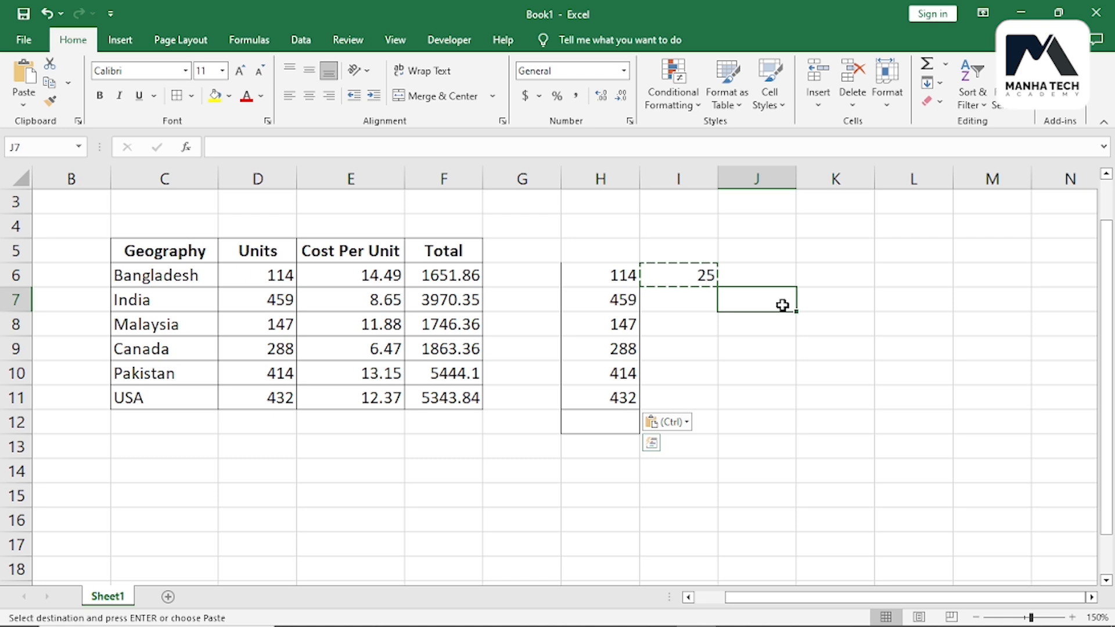
Step: Enter 3 in cell I6, beside the first pasted Units value
left_click(699, 278)
type("3")
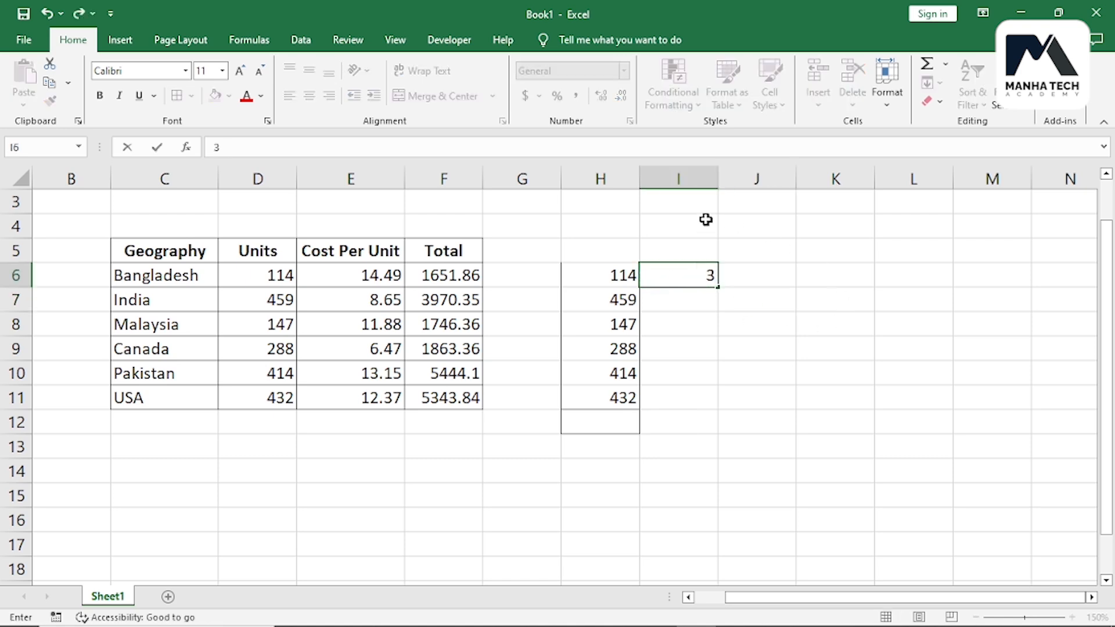
left_click(712, 329)
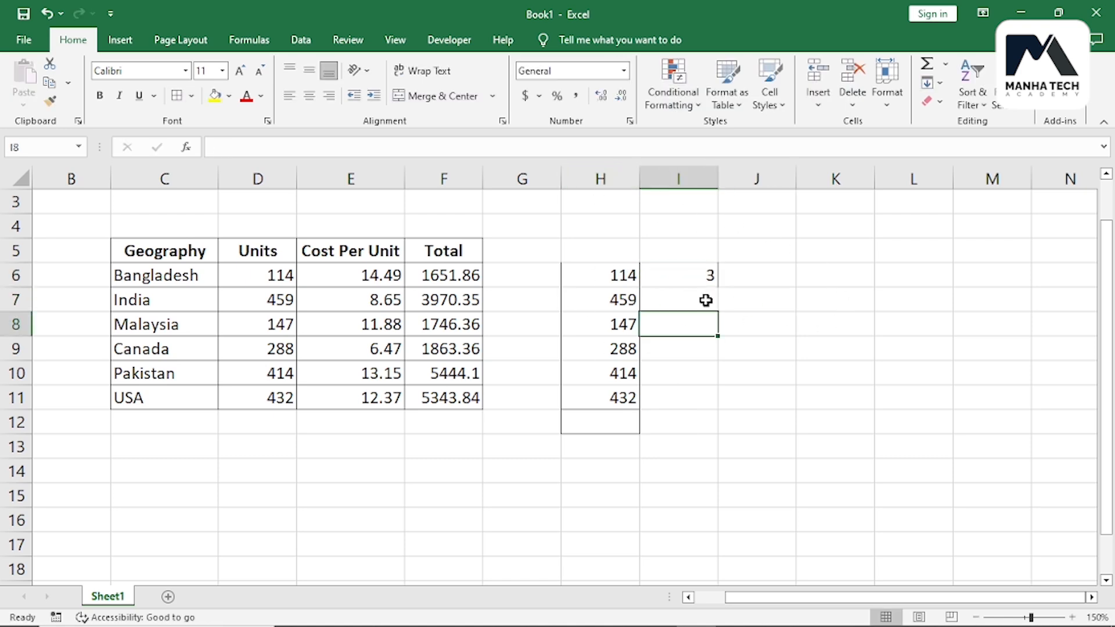
Step: Copy cell I6 and multiply every cell in H6:H11 by it using the Multiply operation of Paste Special
left_click(698, 268)
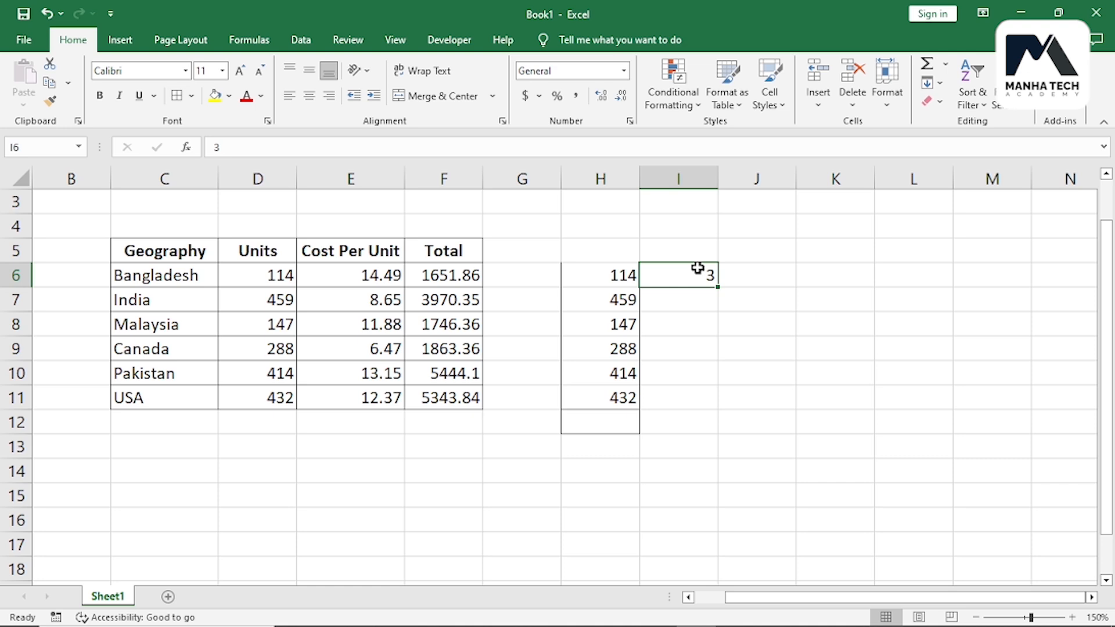
key("ctrl+c")
left_click(616, 275)
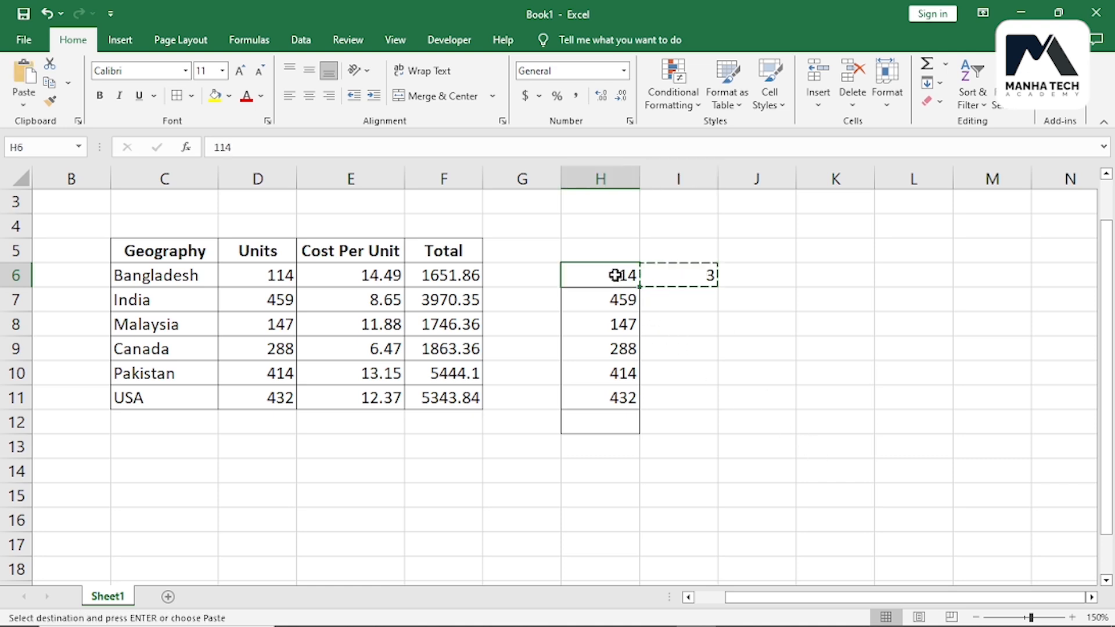
left_click_drag(615, 274, 614, 393)
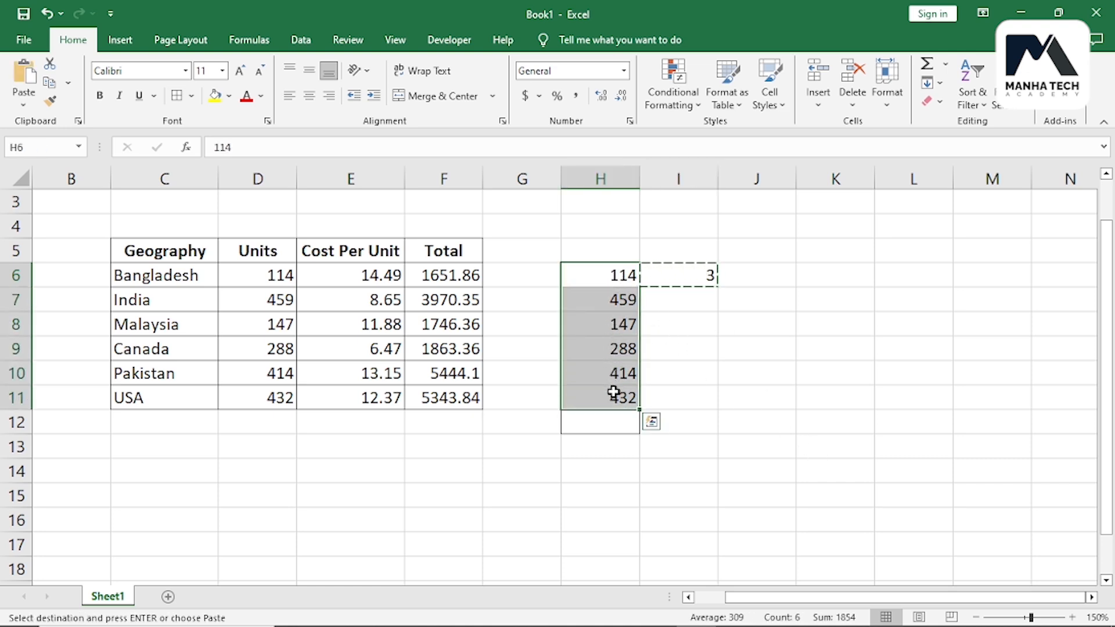
left_click(25, 102)
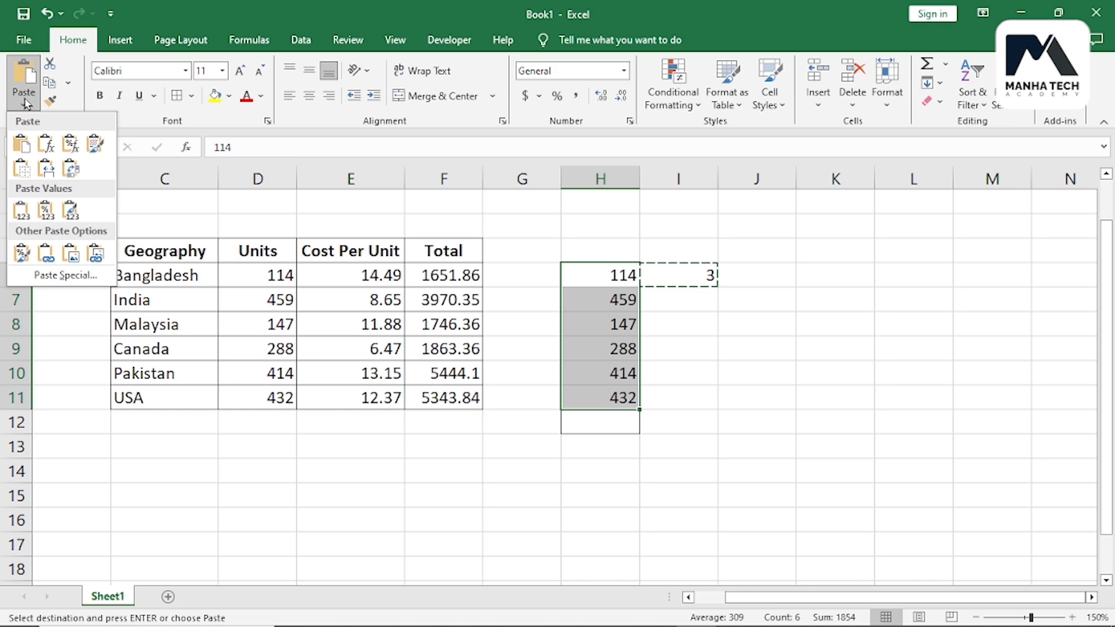
left_click(66, 274)
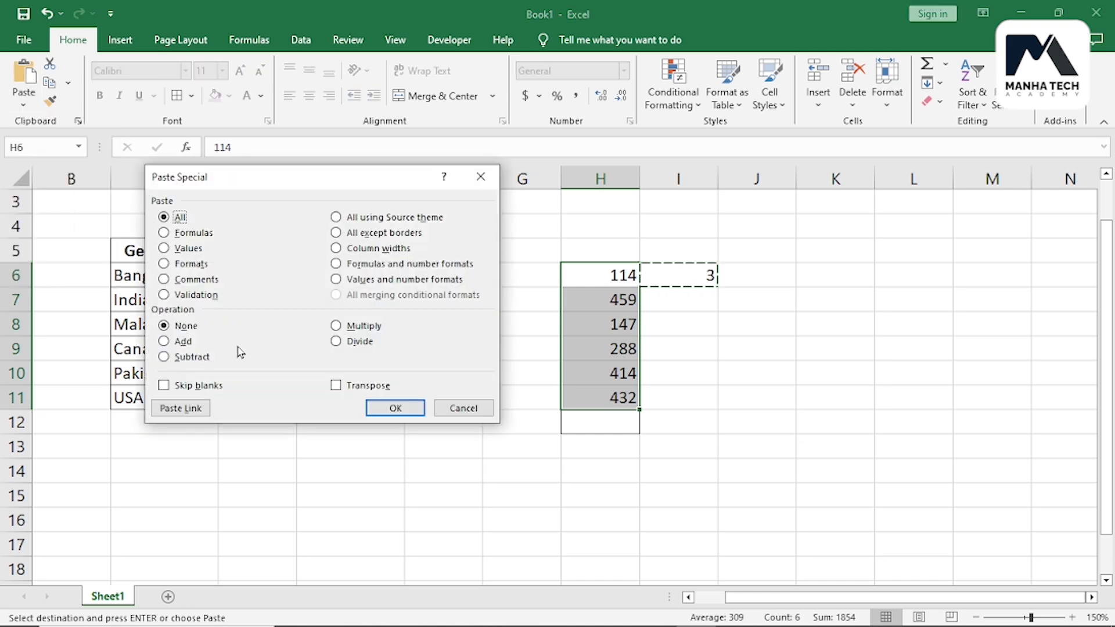
left_click(337, 326)
left_click(395, 408)
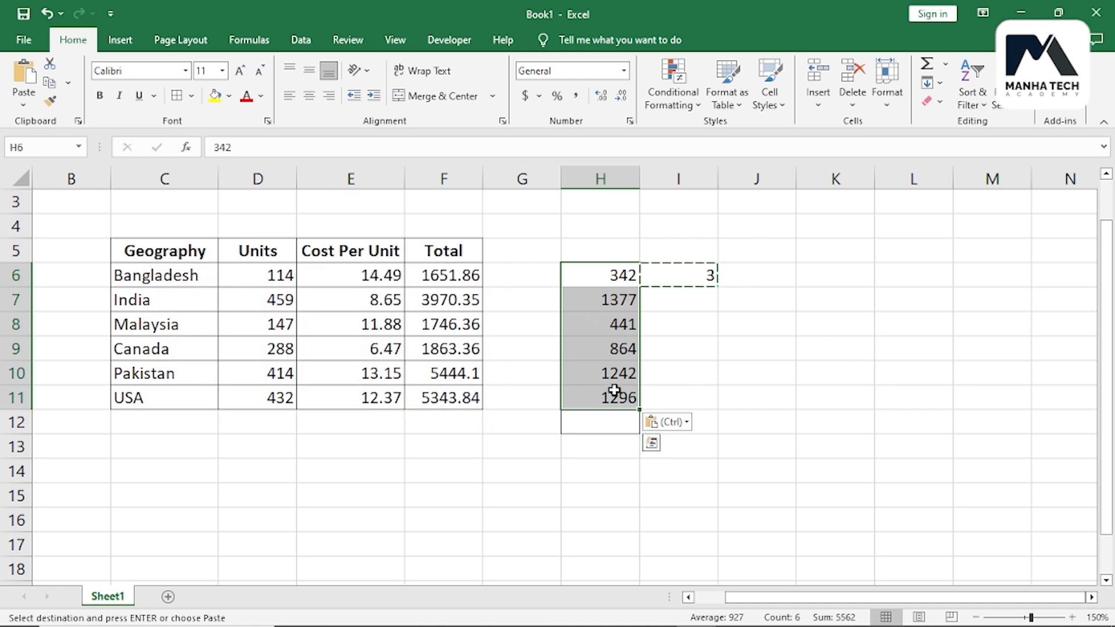
left_click(683, 374)
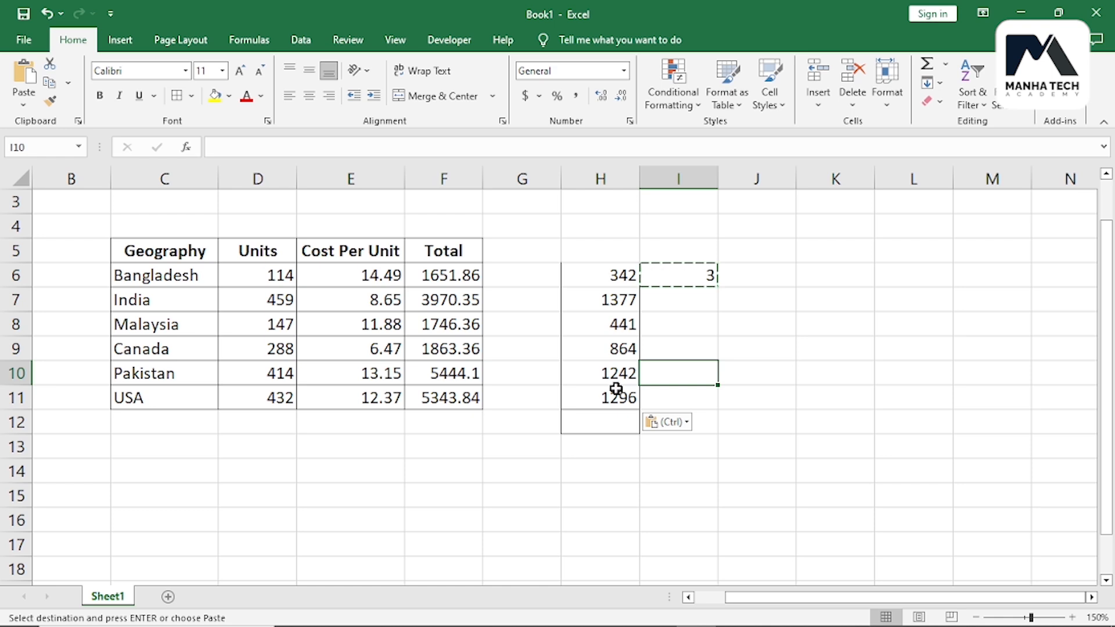
Step: Divide every cell in H6:H11 by the copied value of I6 using the Divide operation of Paste Special
left_click(680, 281)
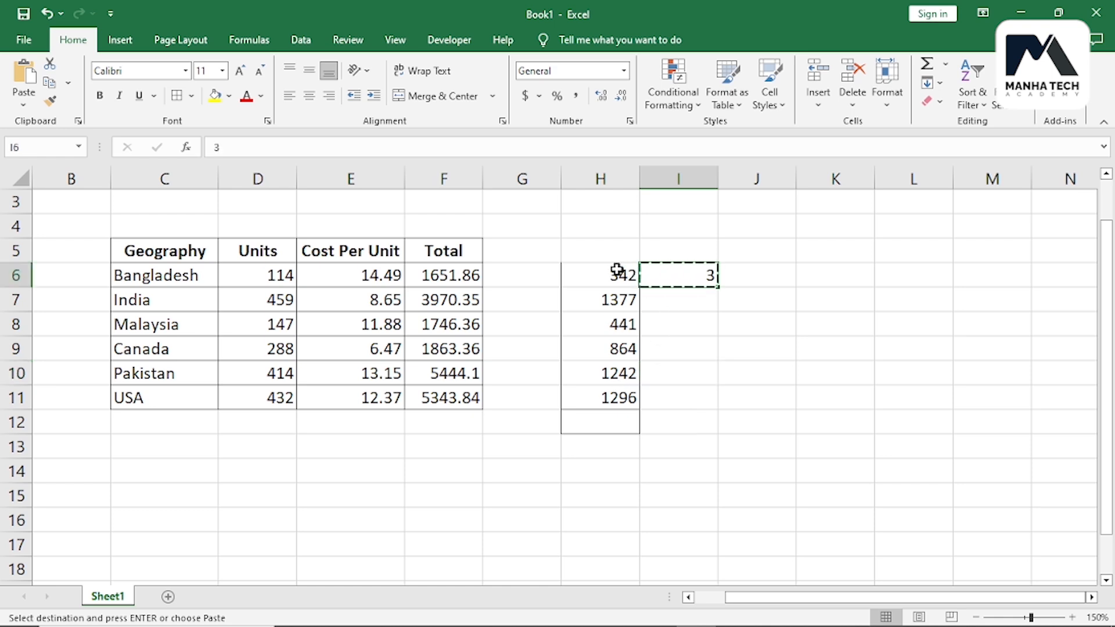
left_click_drag(618, 270, 614, 395)
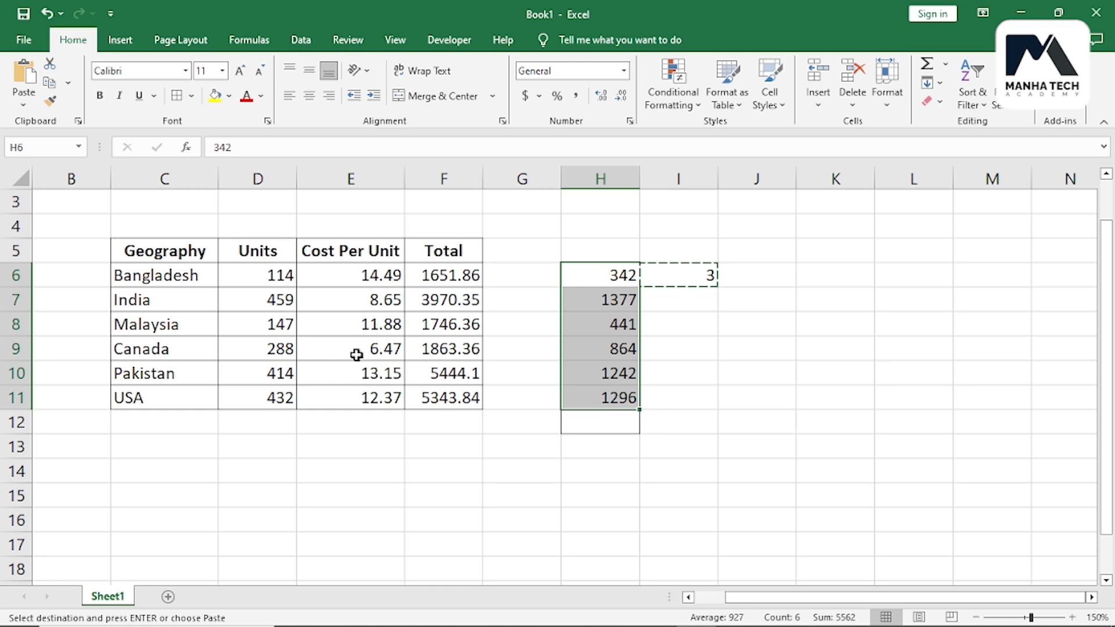
left_click(23, 102)
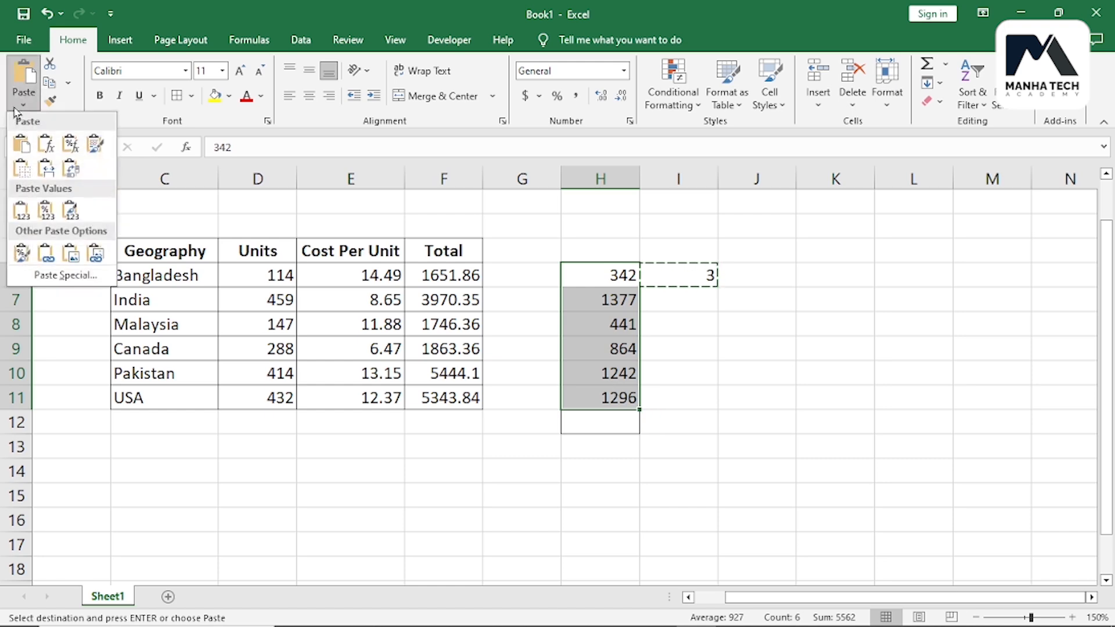
left_click(62, 275)
left_click(341, 342)
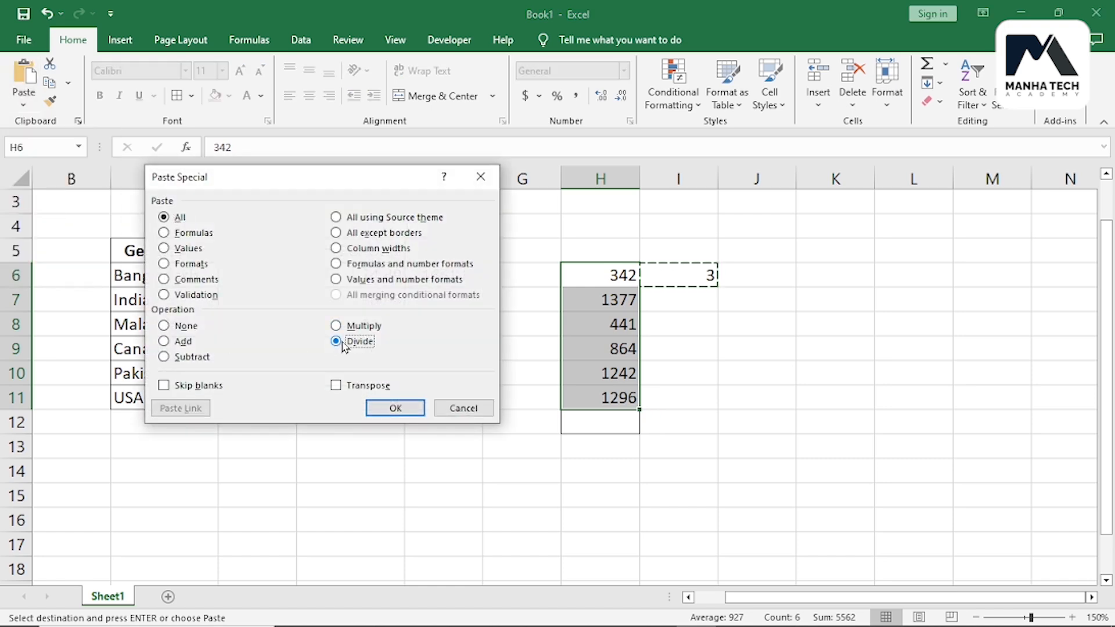
left_click(409, 410)
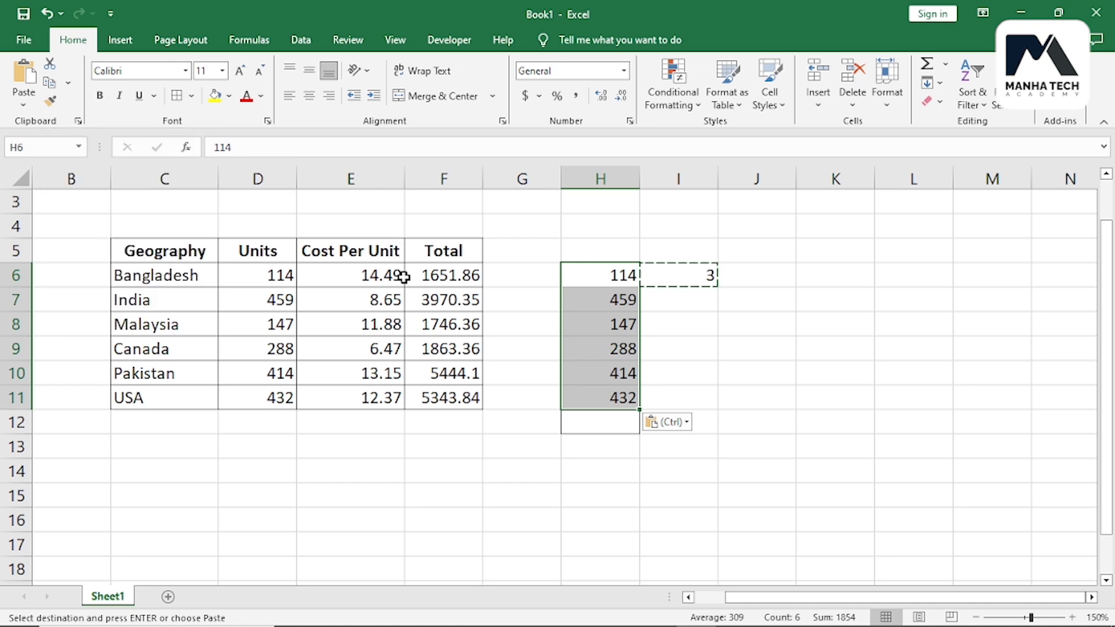
left_click(735, 360)
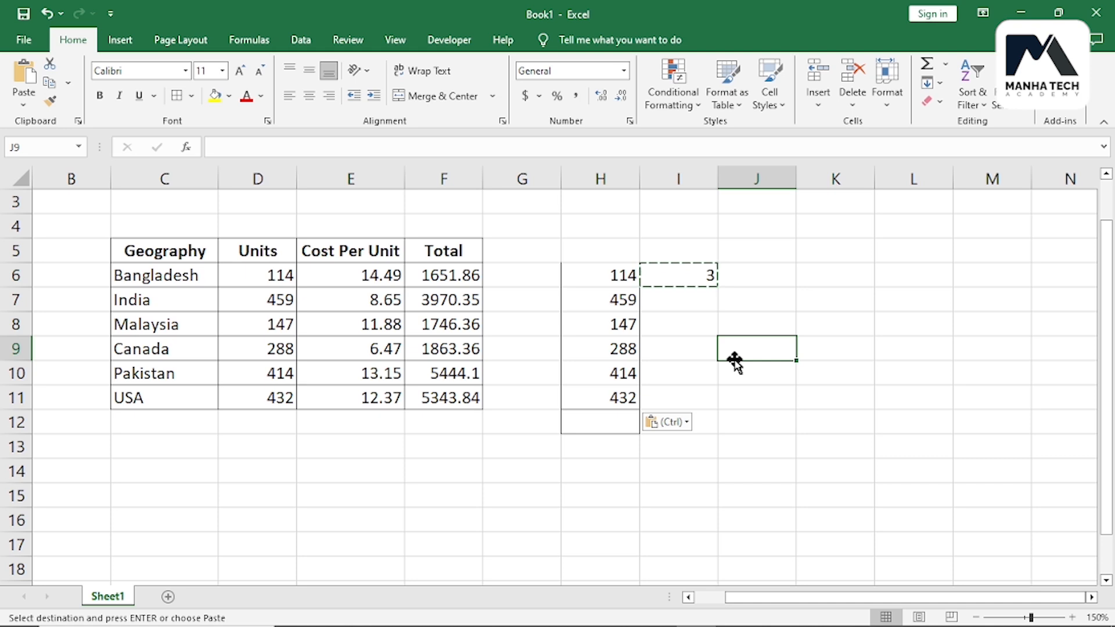
left_click(175, 251)
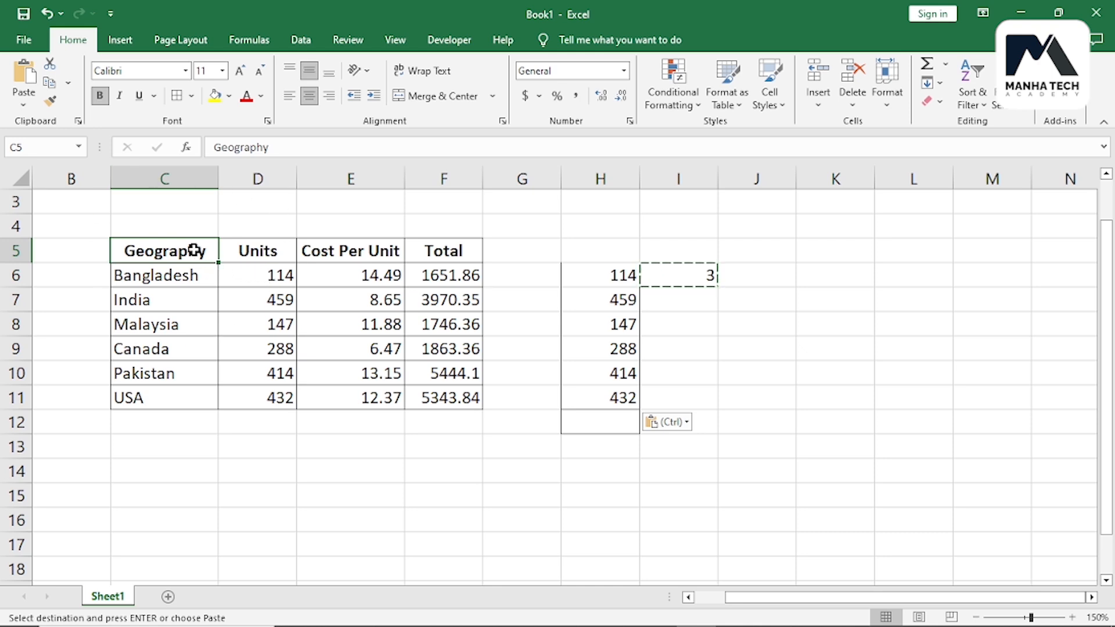
left_click(772, 447)
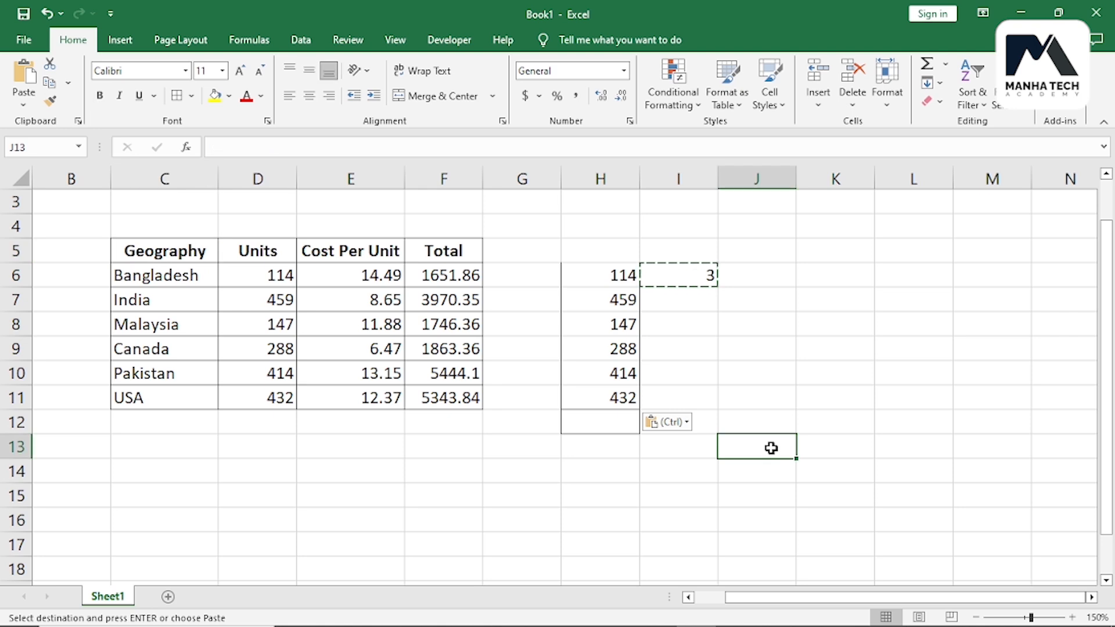
left_click_drag(605, 274, 617, 399)
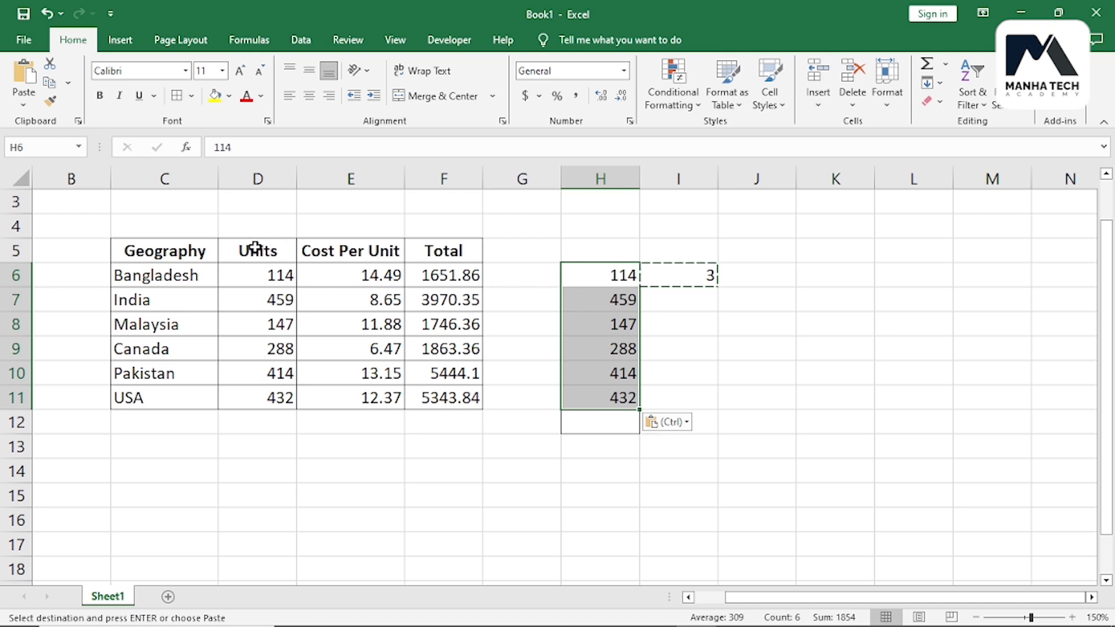
Step: Format the Geography header cell C5 with a dark blue-gray fill and white font color
left_click(178, 248)
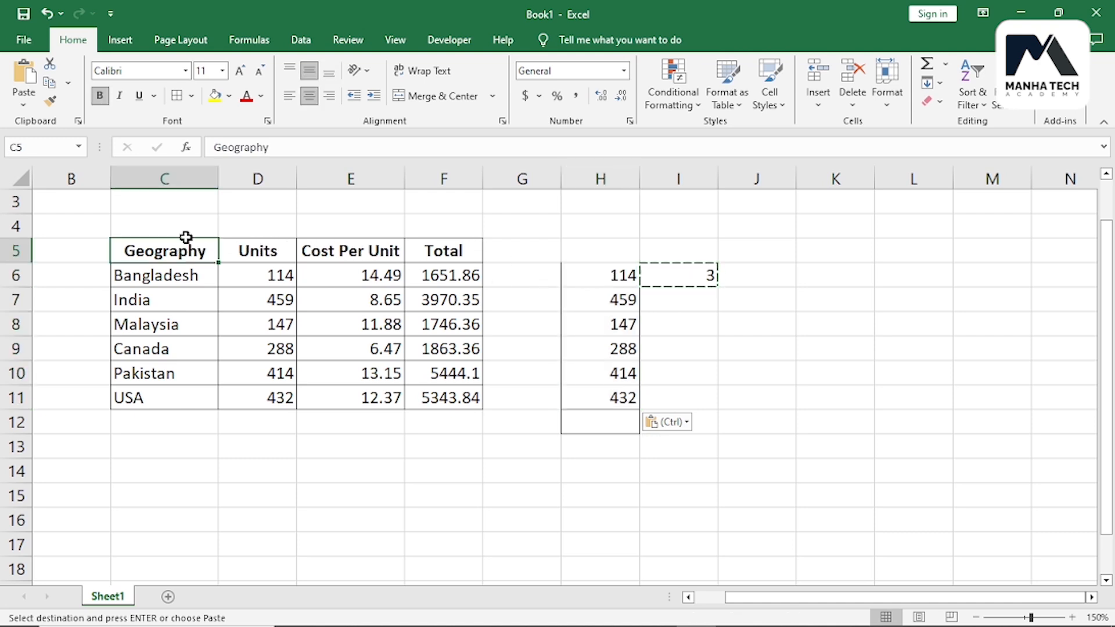
left_click(246, 100)
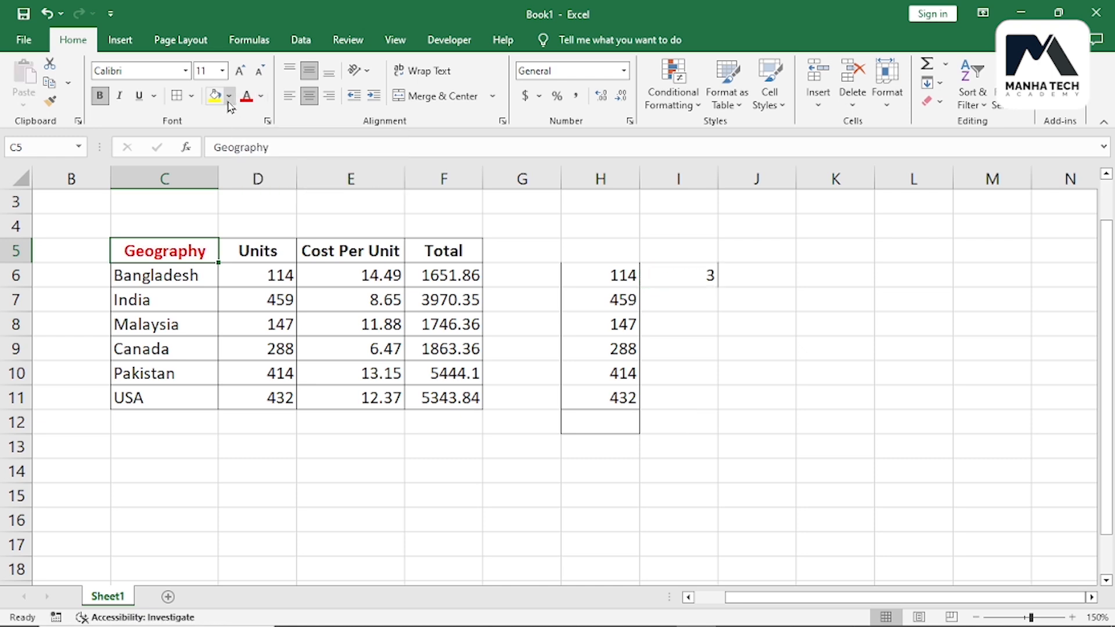
left_click(229, 104)
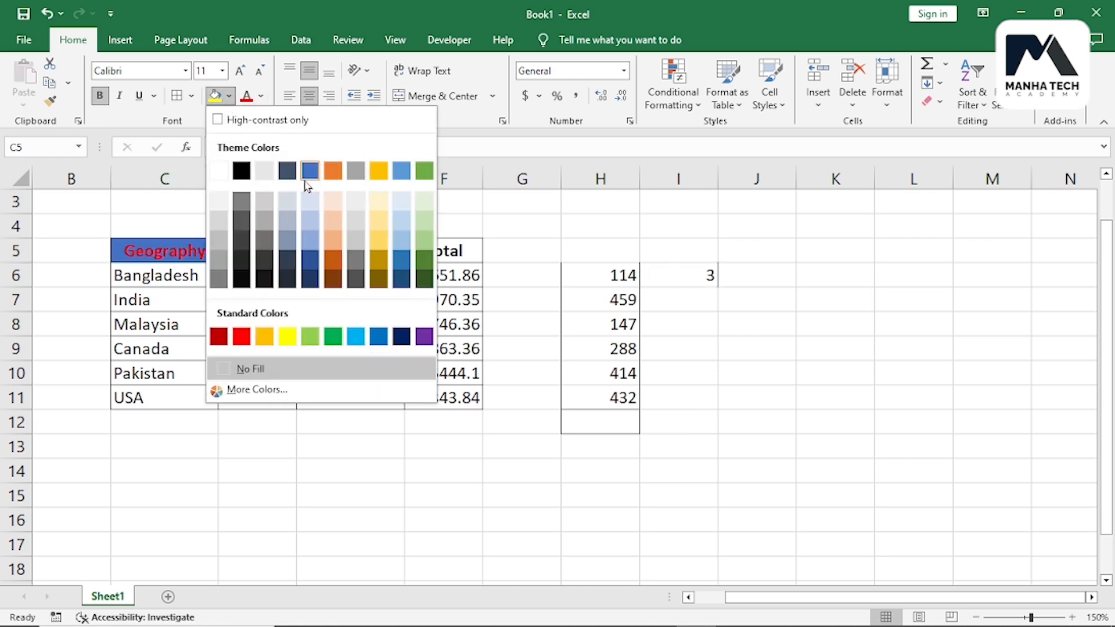
left_click(287, 175)
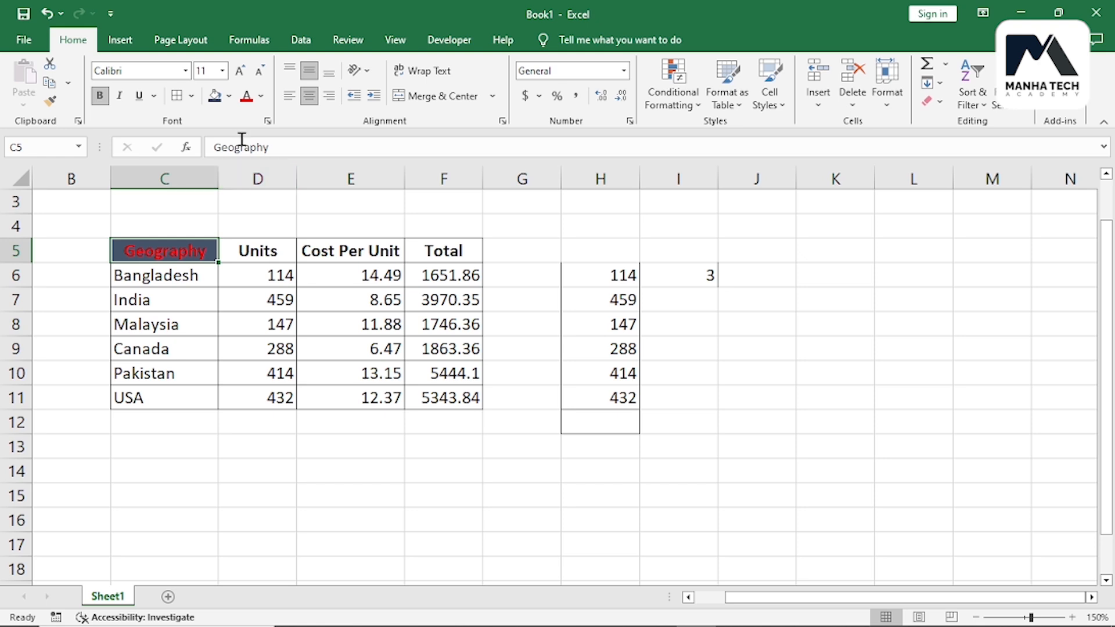
left_click(261, 96)
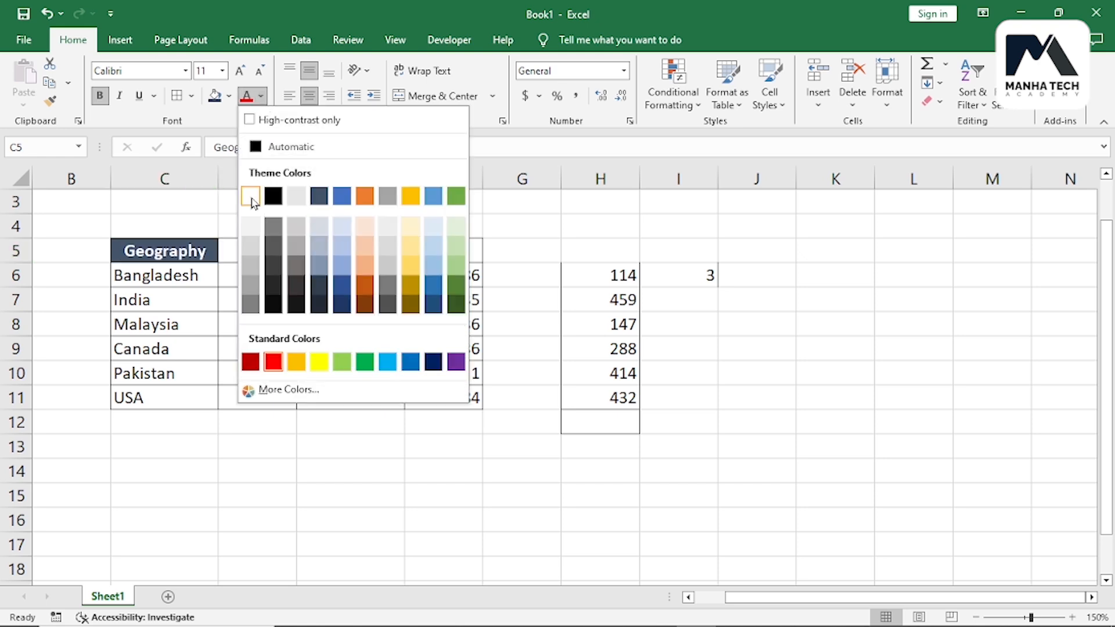
left_click(251, 199)
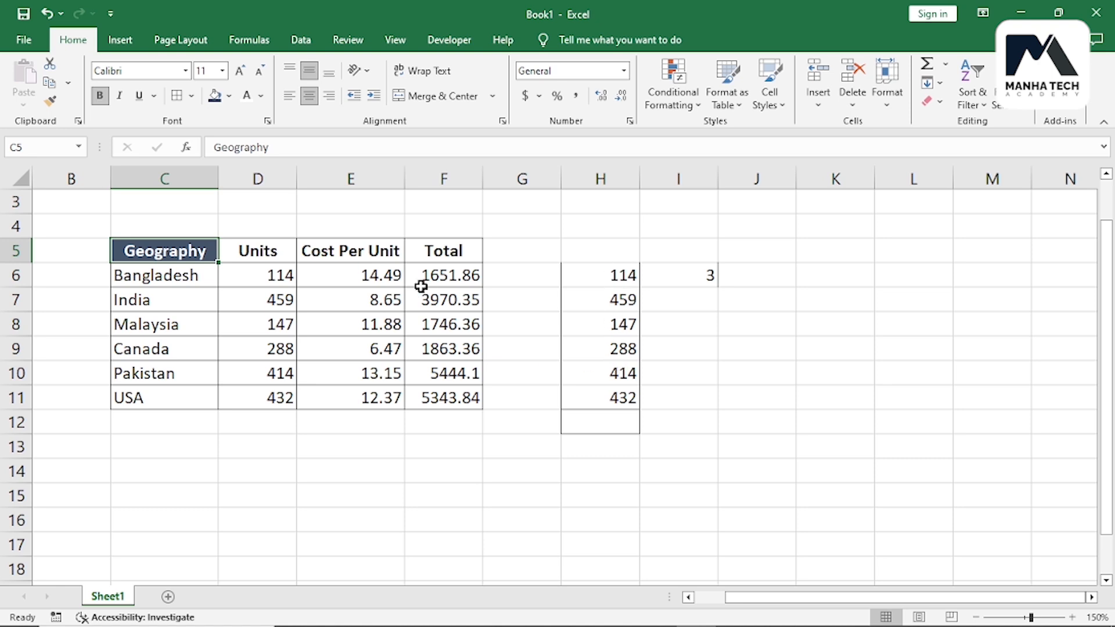
Step: Copy the formatting of the Geography header cell C5 onto H6:H11 with Format Painter
left_click(605, 283)
left_click_drag(604, 283, 607, 394)
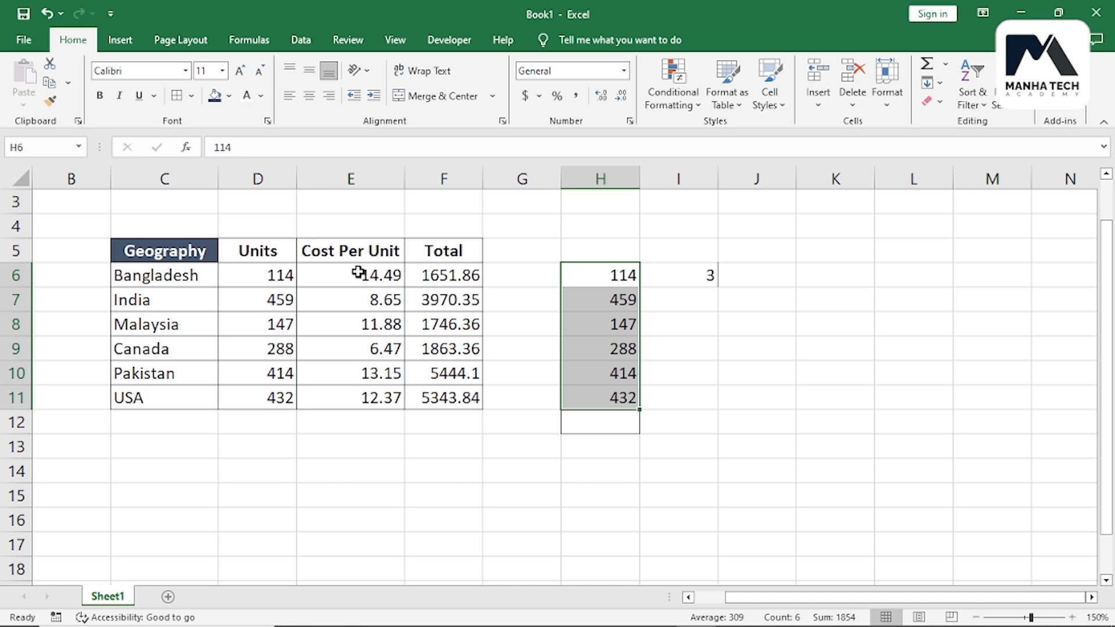
left_click(180, 254)
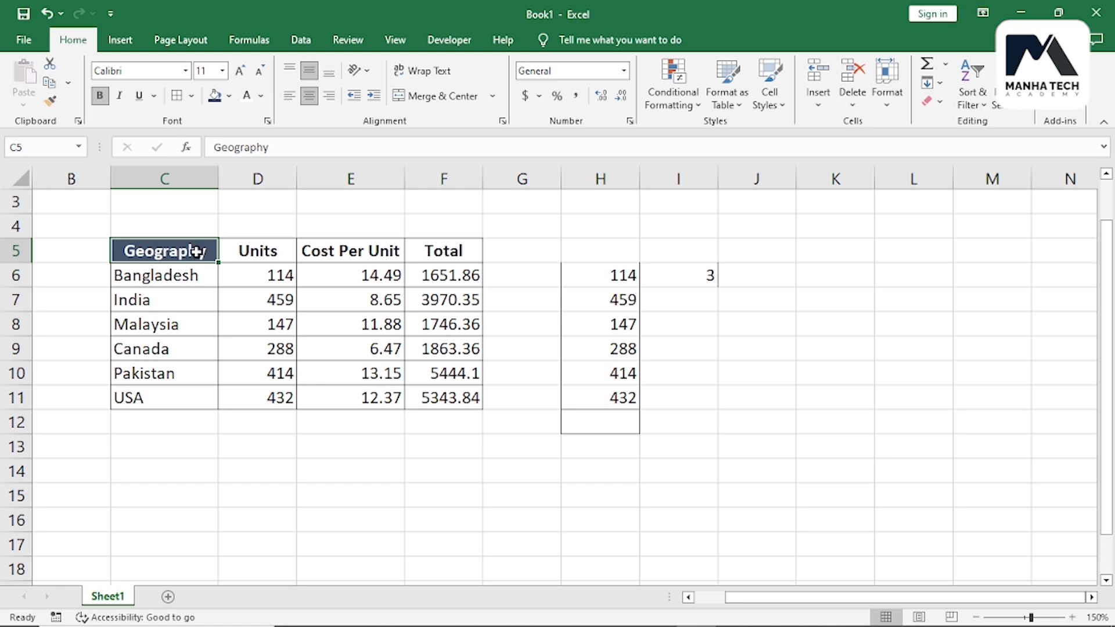
left_click(57, 104)
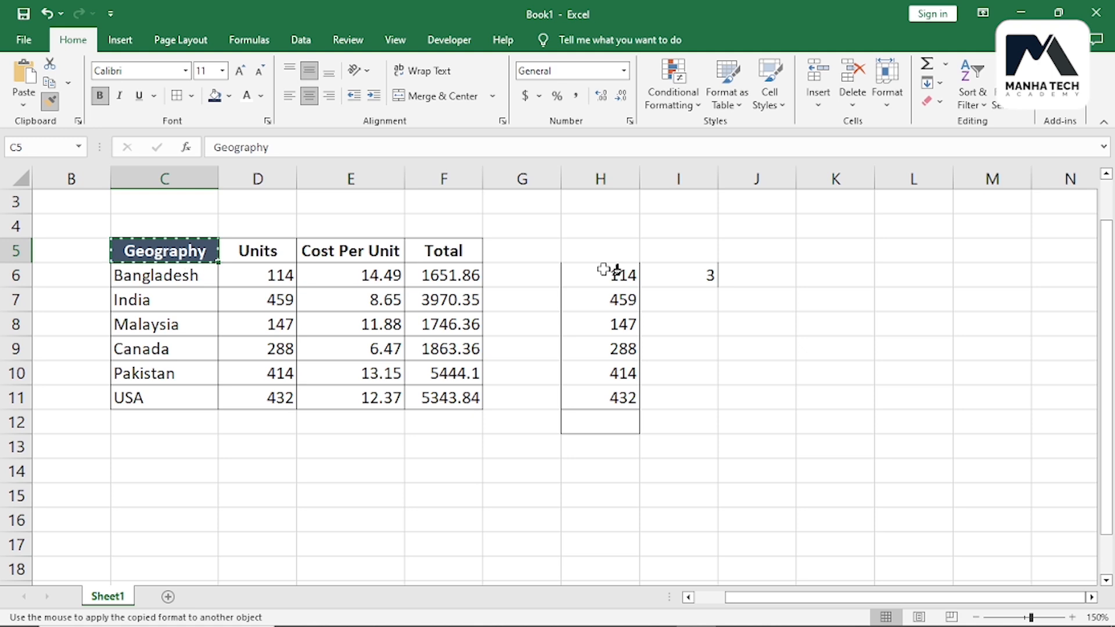
mouse_move(604, 270)
left_mouse_down()
mouse_move(614, 319)
mouse_move(604, 394)
left_mouse_up()
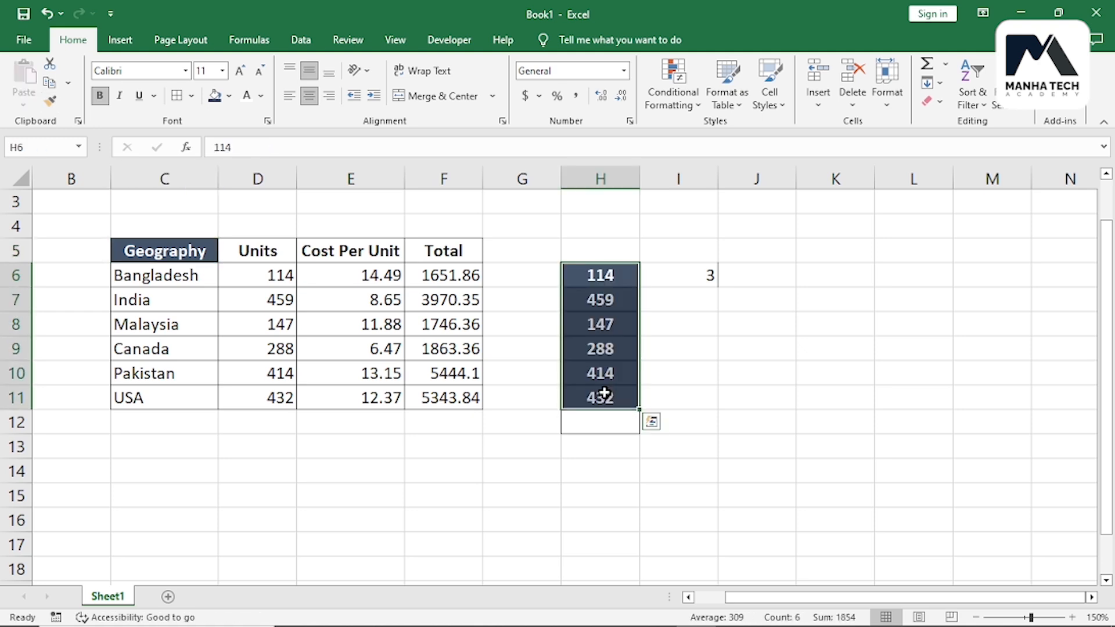
left_click(741, 342)
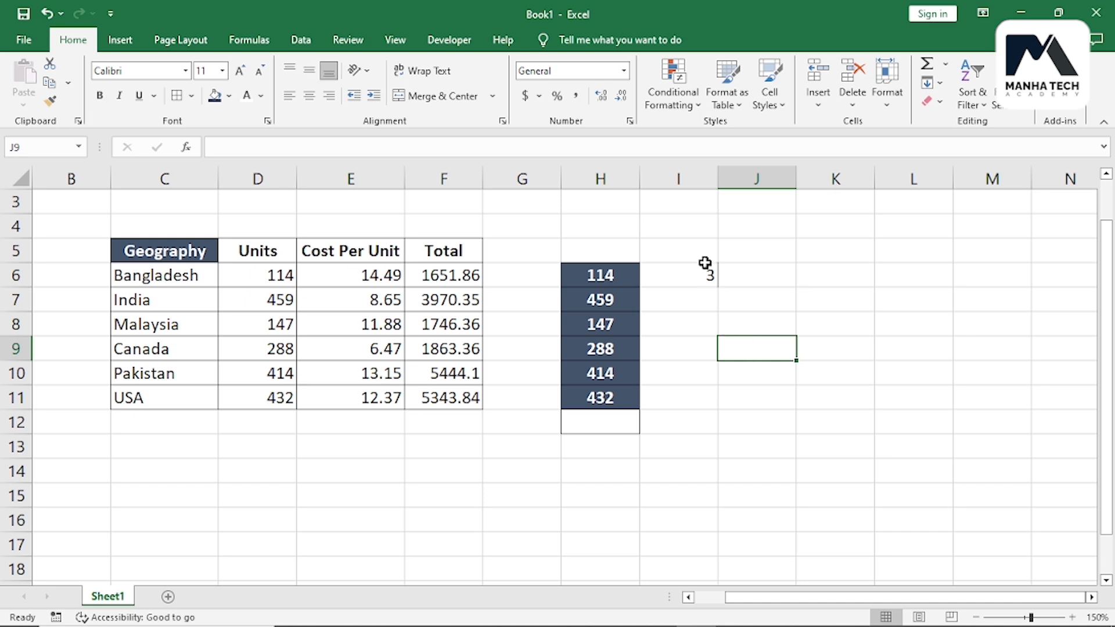